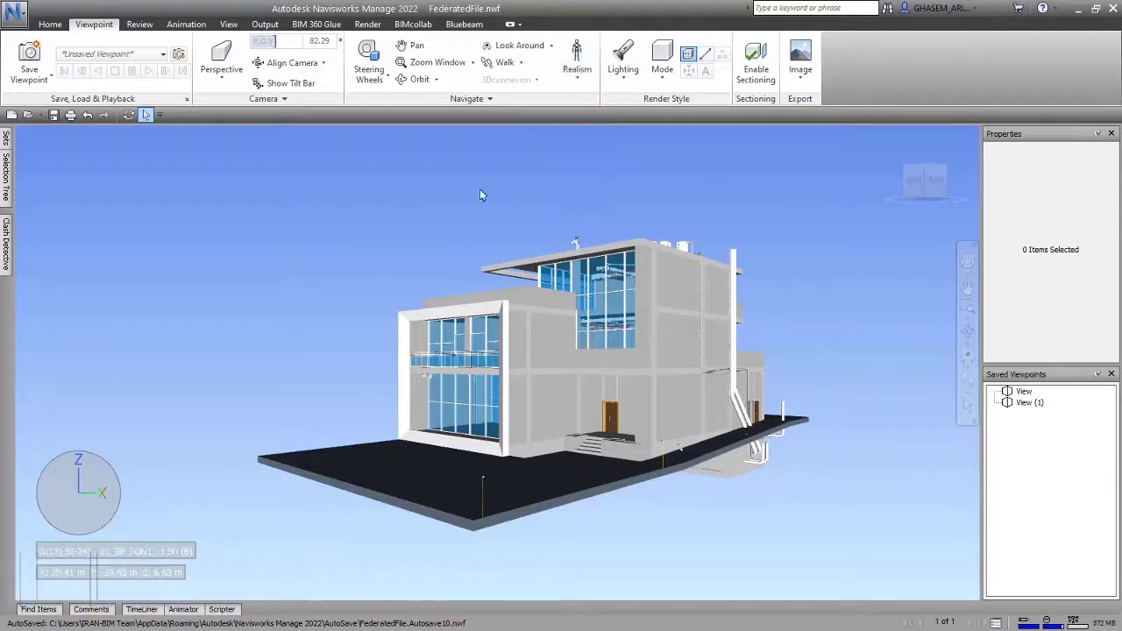
# - Compare which Realism options are available in Select mode and in Walk mode
pyautogui.click(146, 117)
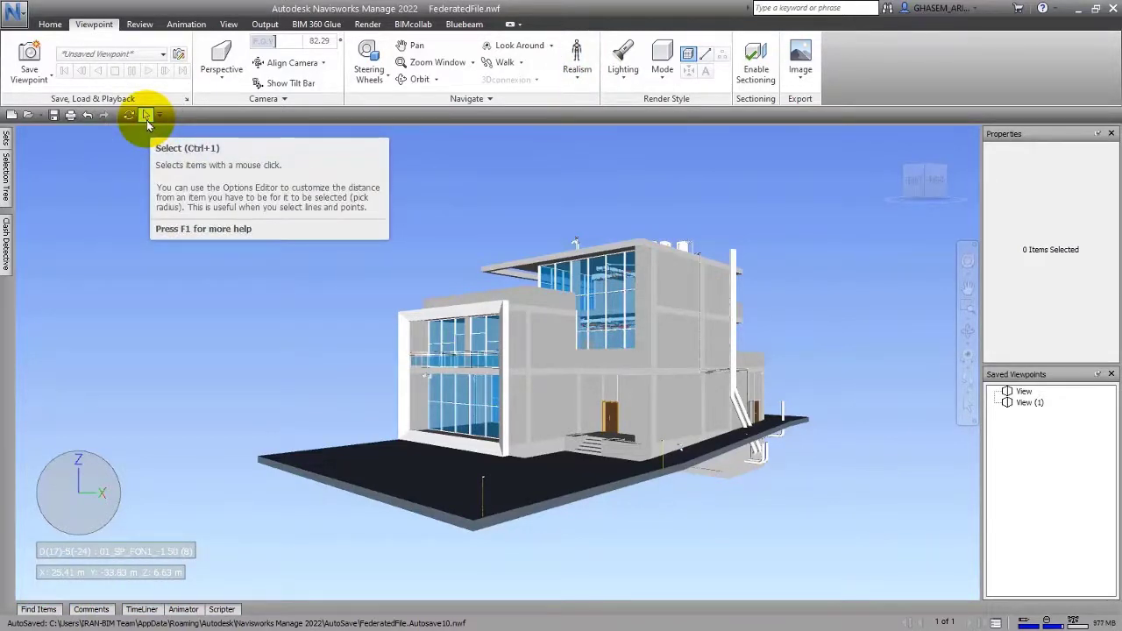
pyautogui.click(577, 75)
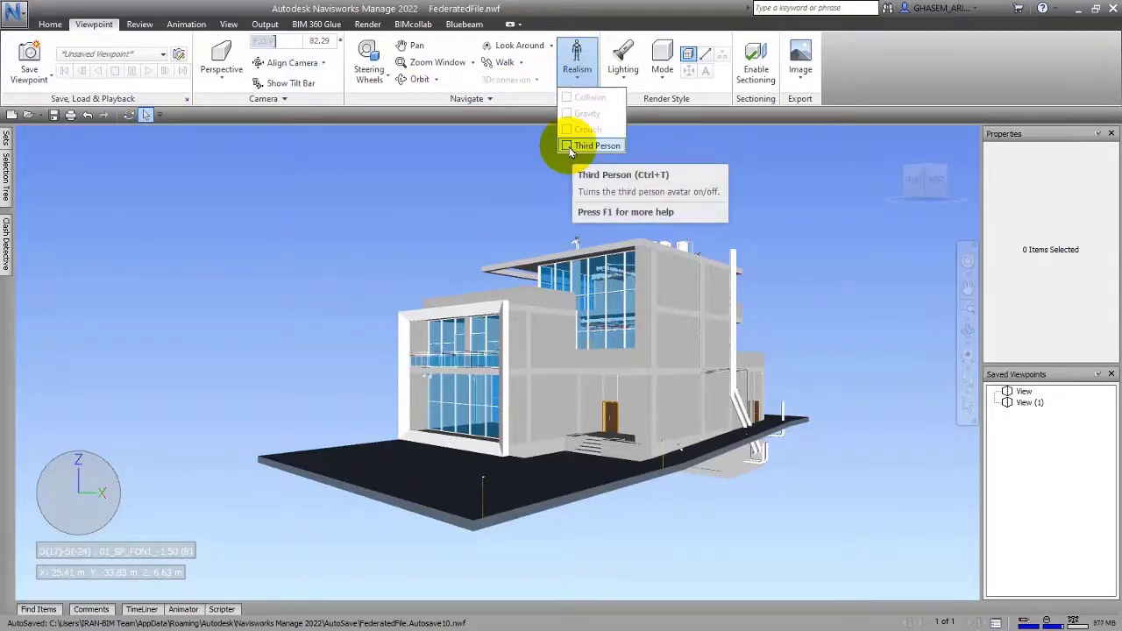
pyautogui.click(521, 91)
pyautogui.click(503, 63)
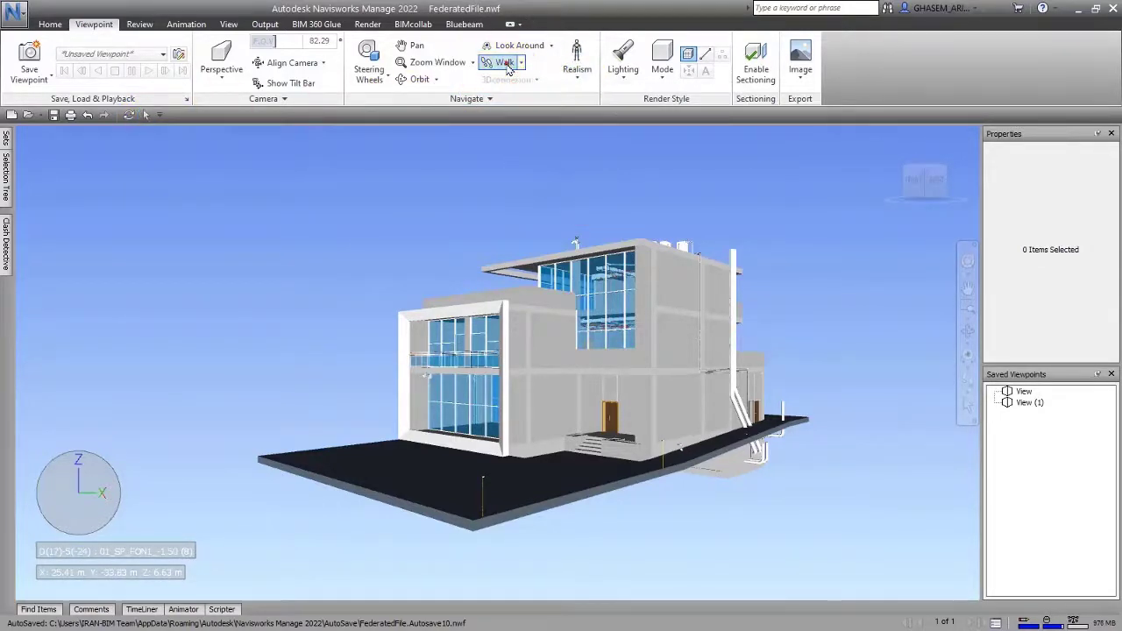
pyautogui.click(507, 67)
pyautogui.click(577, 70)
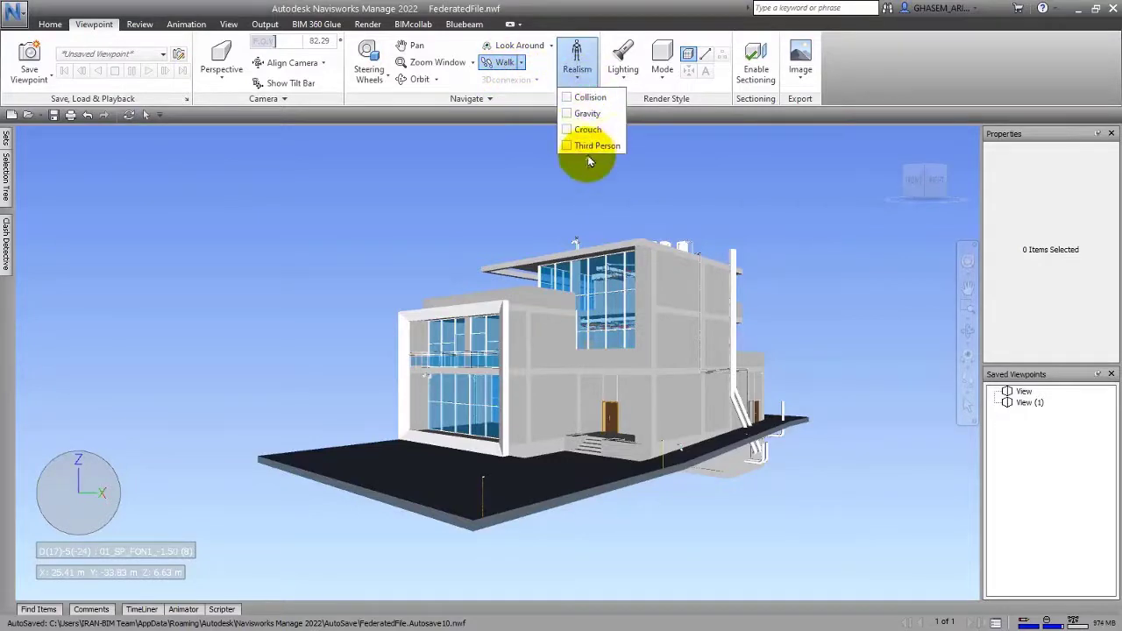
pyautogui.click(178, 123)
pyautogui.click(146, 115)
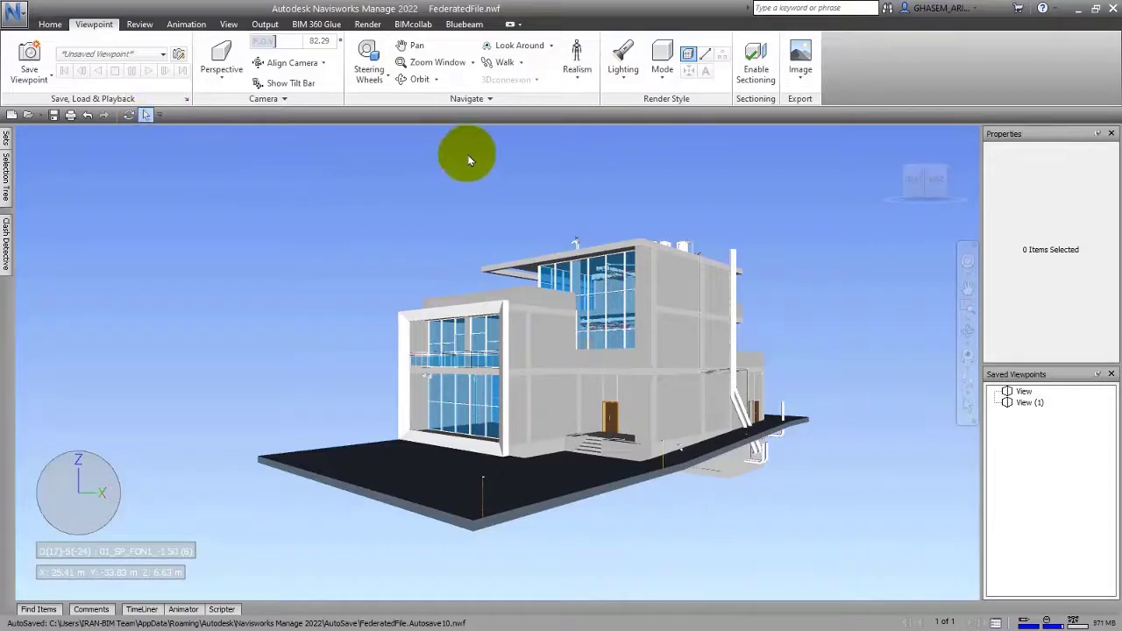
# - Enable the Third Person avatar in front of the building
pyautogui.moveTo(489, 212); pyautogui.dragTo(450, 170)
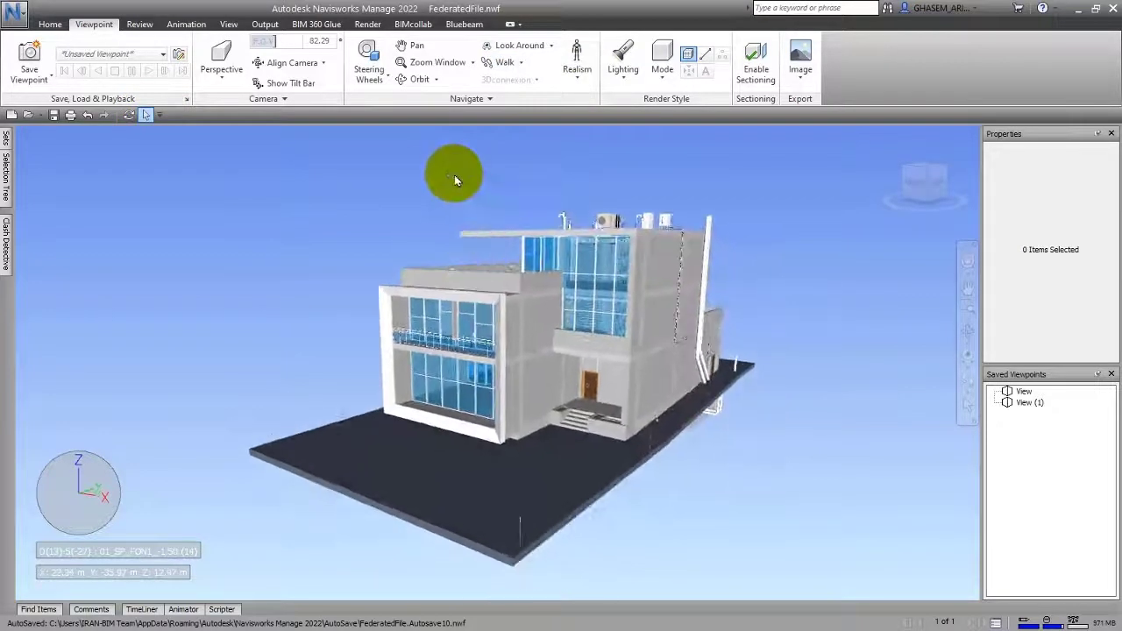
pyautogui.click(584, 83)
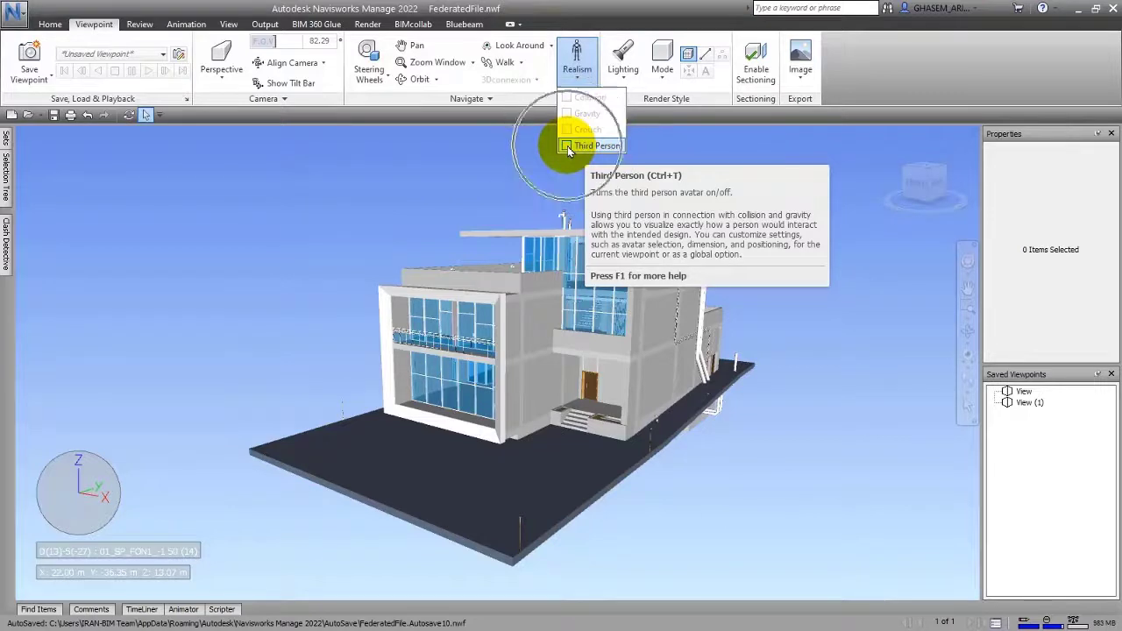
pyautogui.click(566, 147)
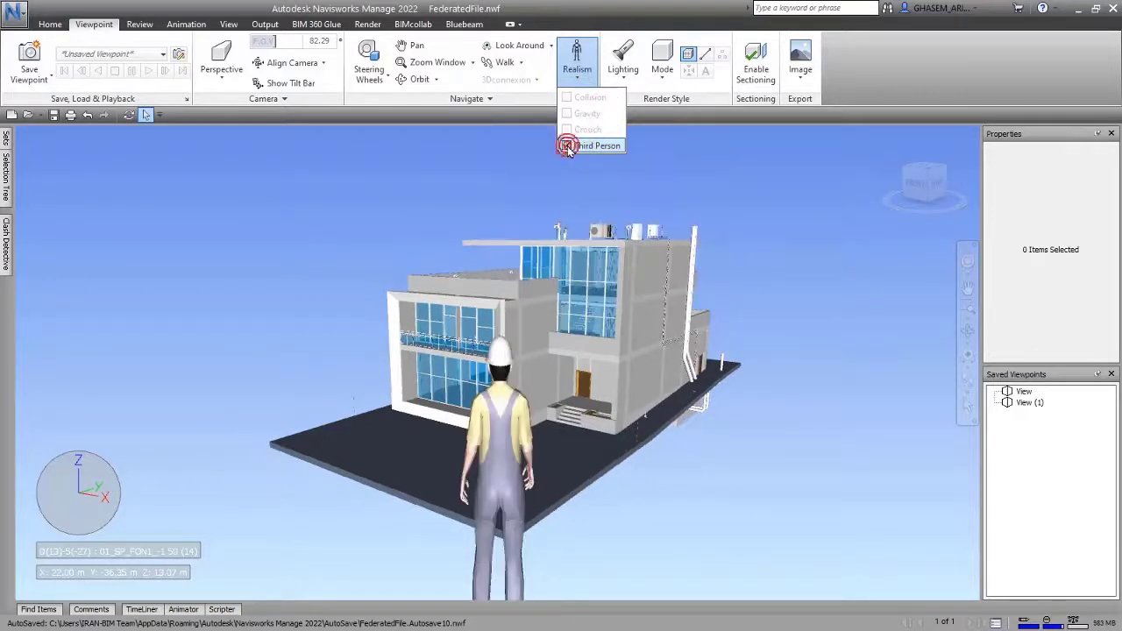
pyautogui.click(513, 439)
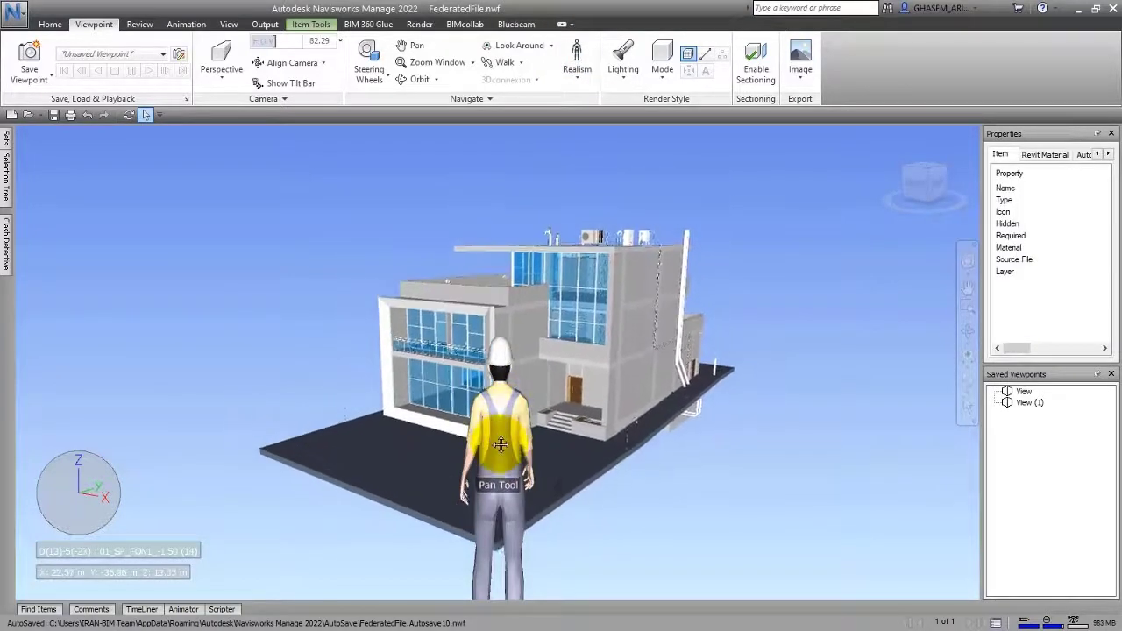
# - Walk the third-person avatar forward across the site, close to the front of the building
pyautogui.click(501, 62)
pyautogui.click(485, 468)
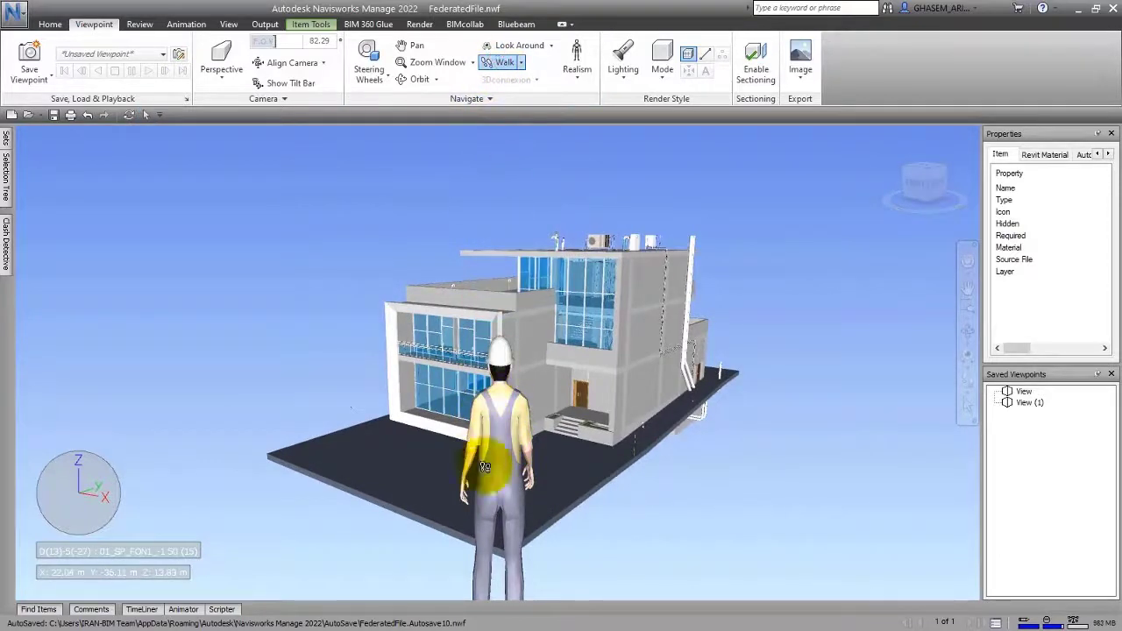
pyautogui.moveTo(491, 412); pyautogui.dragTo(503, 266)
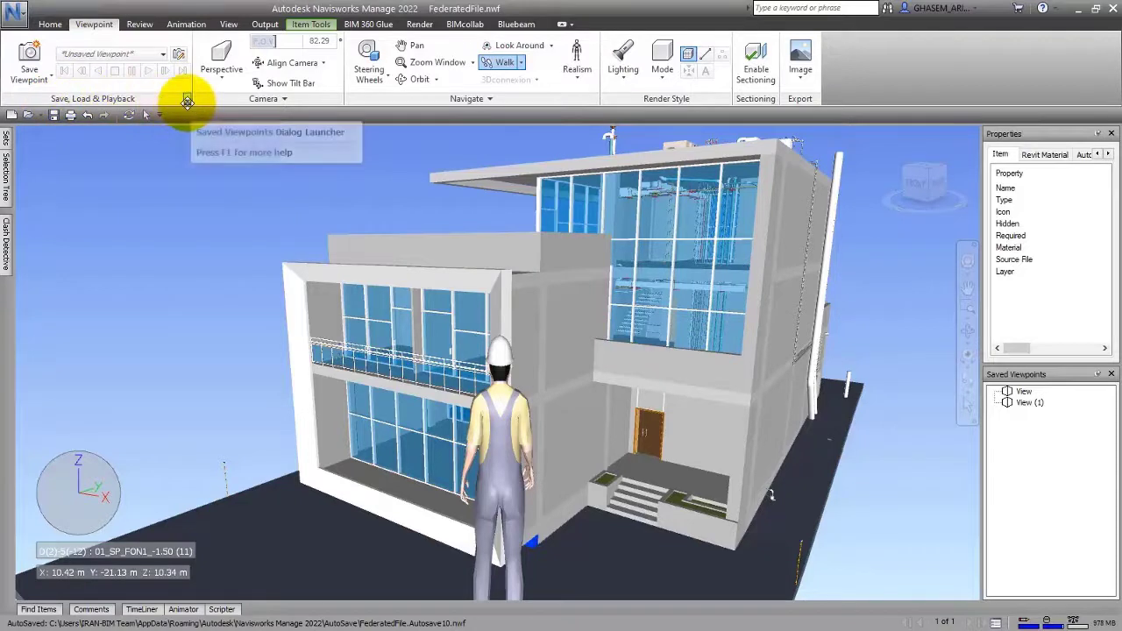
pyautogui.click(187, 99)
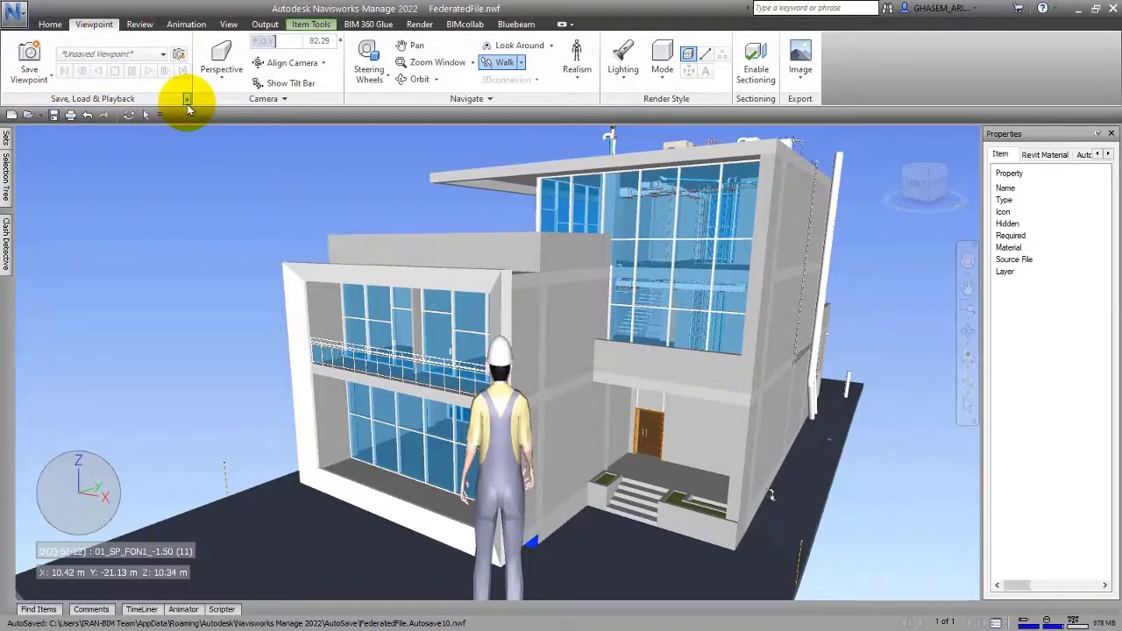
pyautogui.click(187, 100)
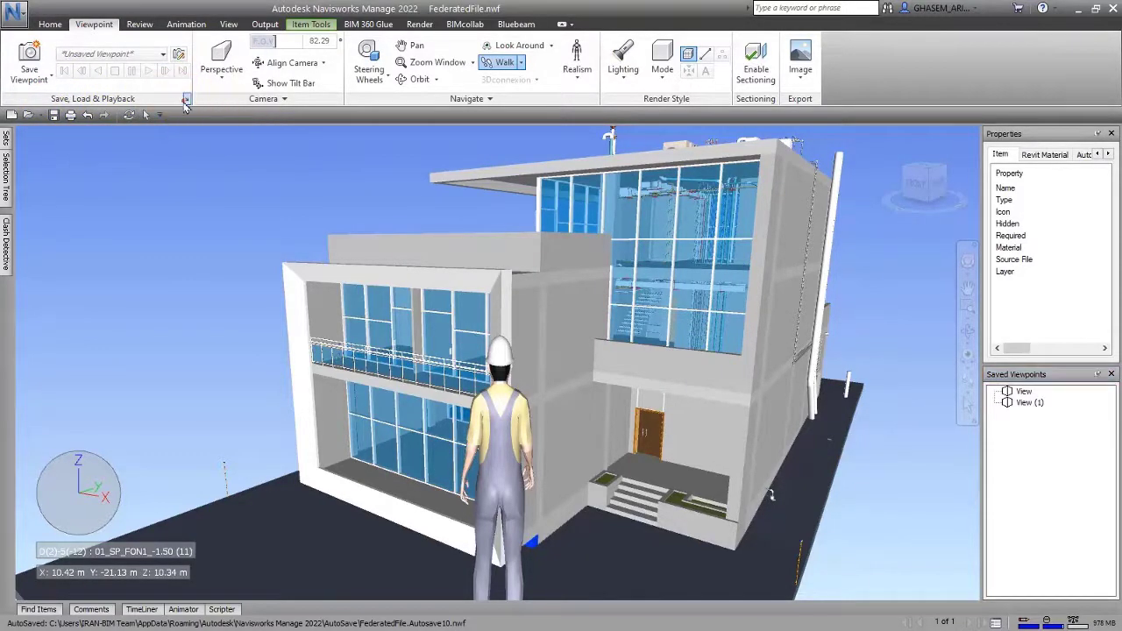
pyautogui.click(186, 101)
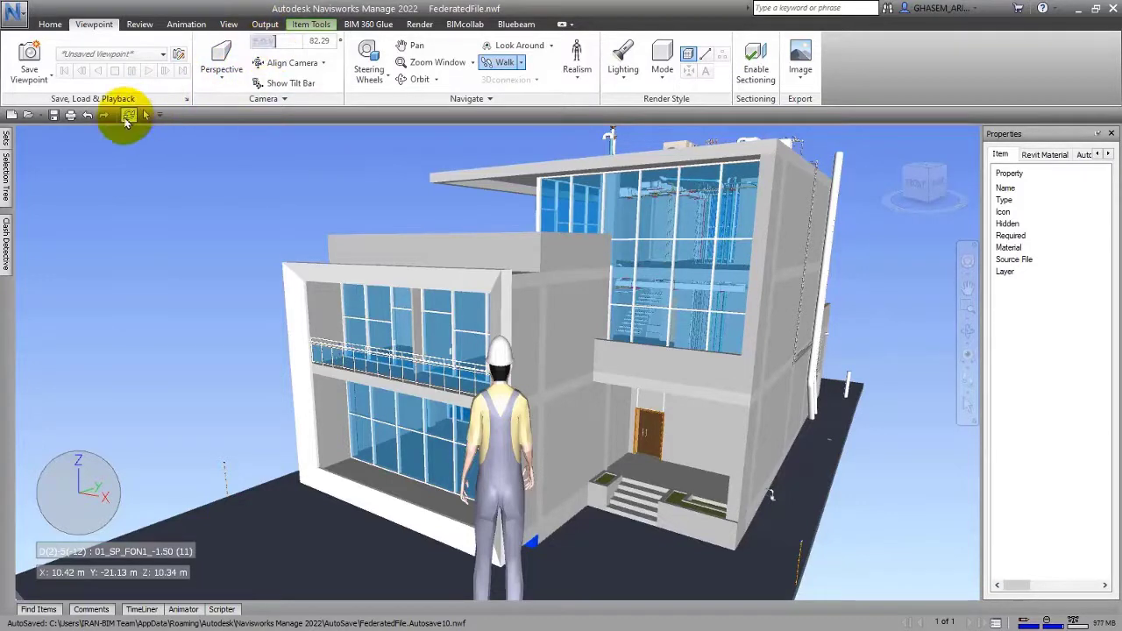
# - Return to Select mode and clear the item selection in the model
pyautogui.click(145, 115)
pyautogui.click(187, 99)
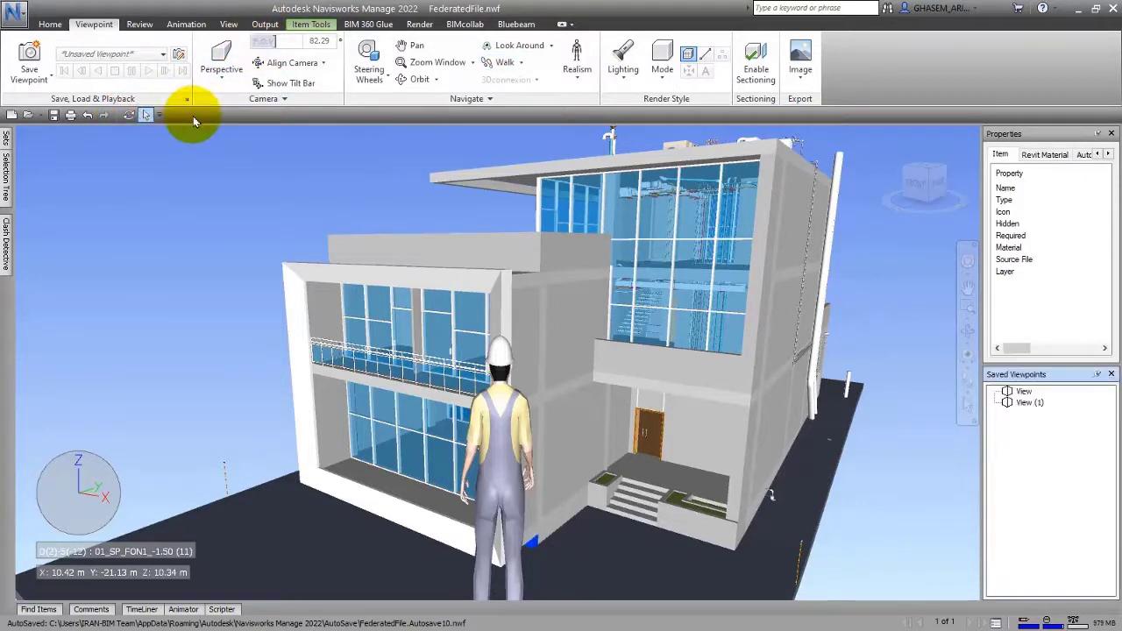
pyautogui.click(672, 328)
pyautogui.click(225, 201)
pyautogui.rightClick(176, 196)
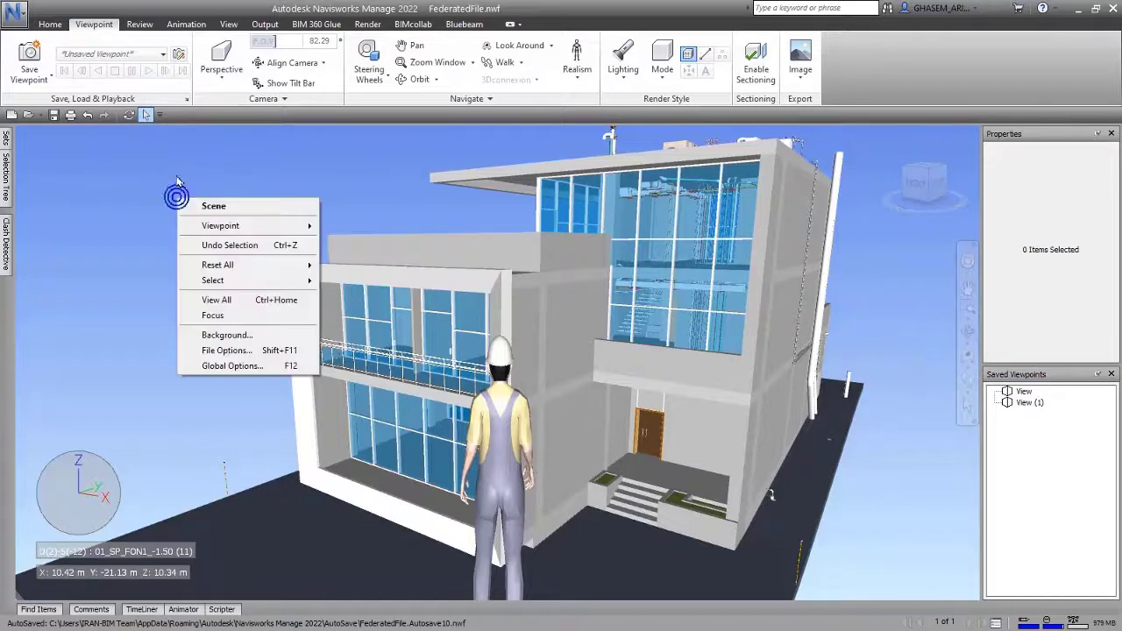
pyautogui.click(175, 174)
pyautogui.click(186, 100)
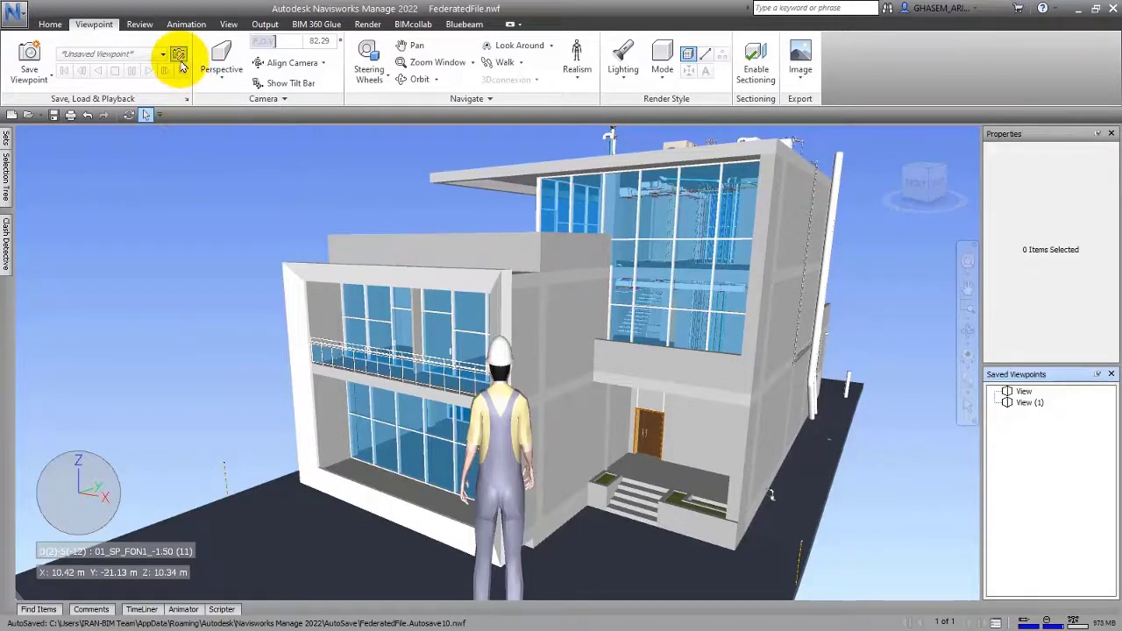
pyautogui.click(181, 60)
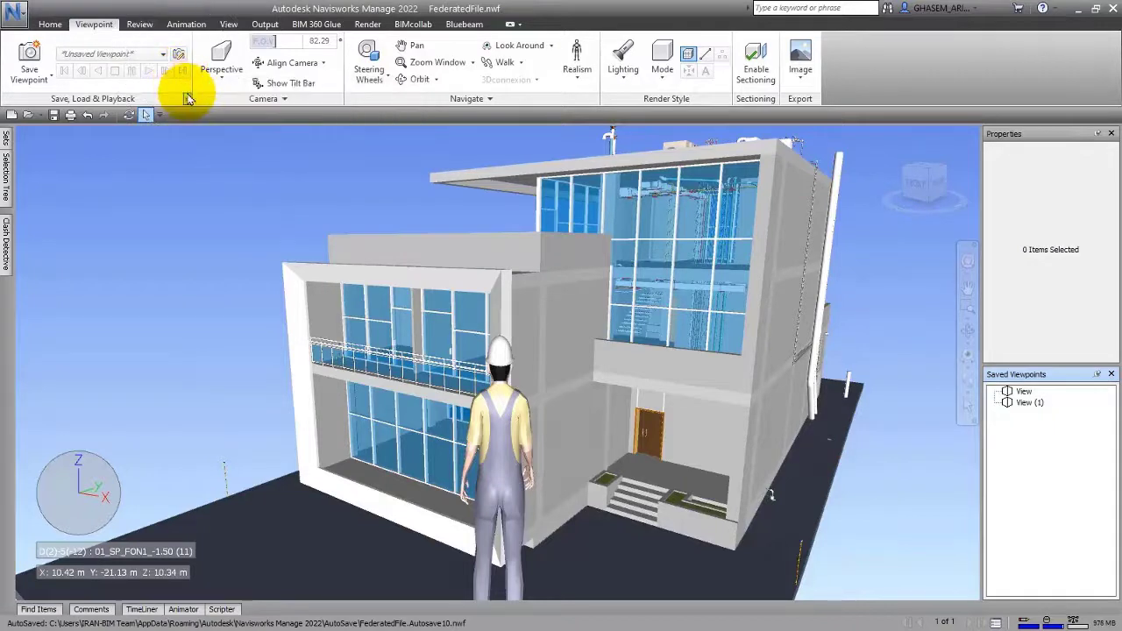
pyautogui.click(185, 98)
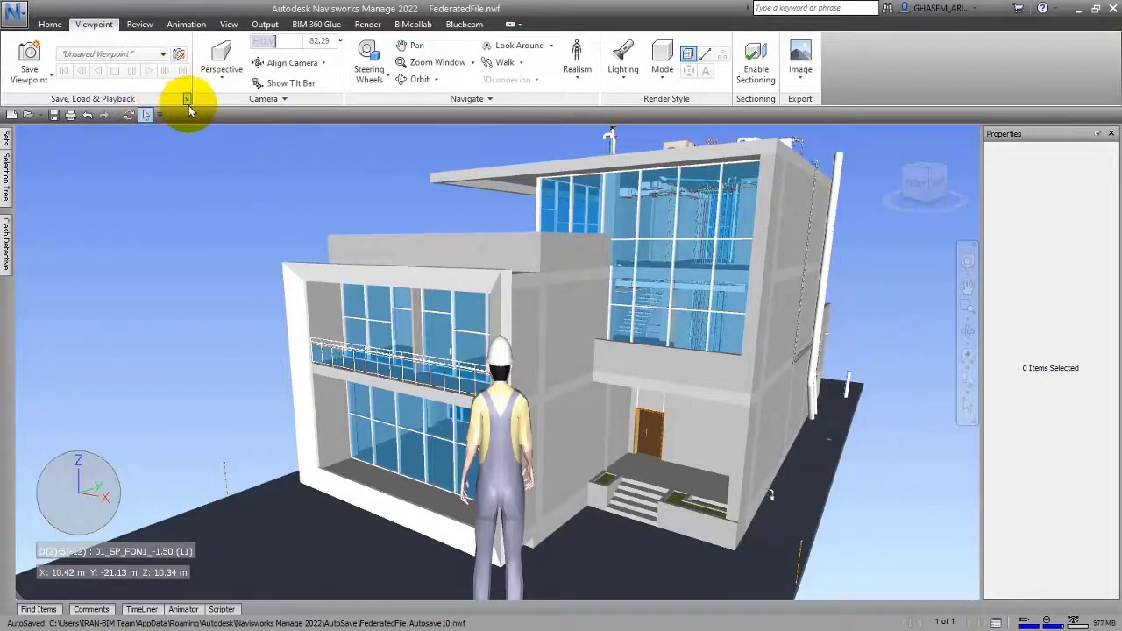
pyautogui.click(187, 99)
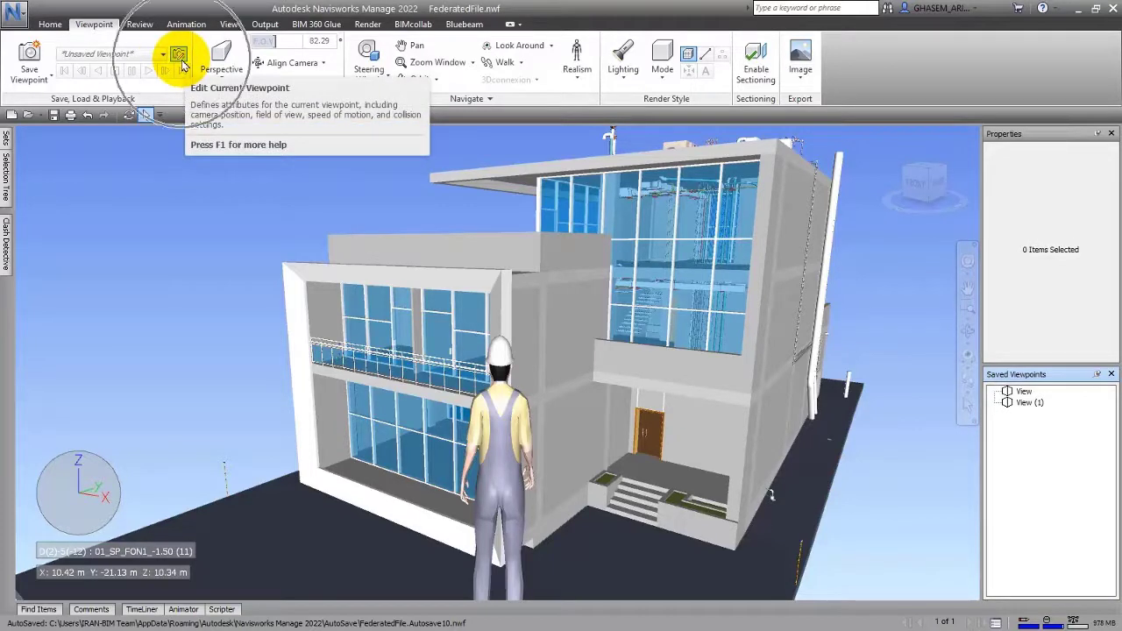
# - Set the third-person avatar to High Visibility in the collision settings of the current viewpoint and apply it
pyautogui.click(183, 66)
pyautogui.moveTo(500, 142); pyautogui.dragTo(237, 107)
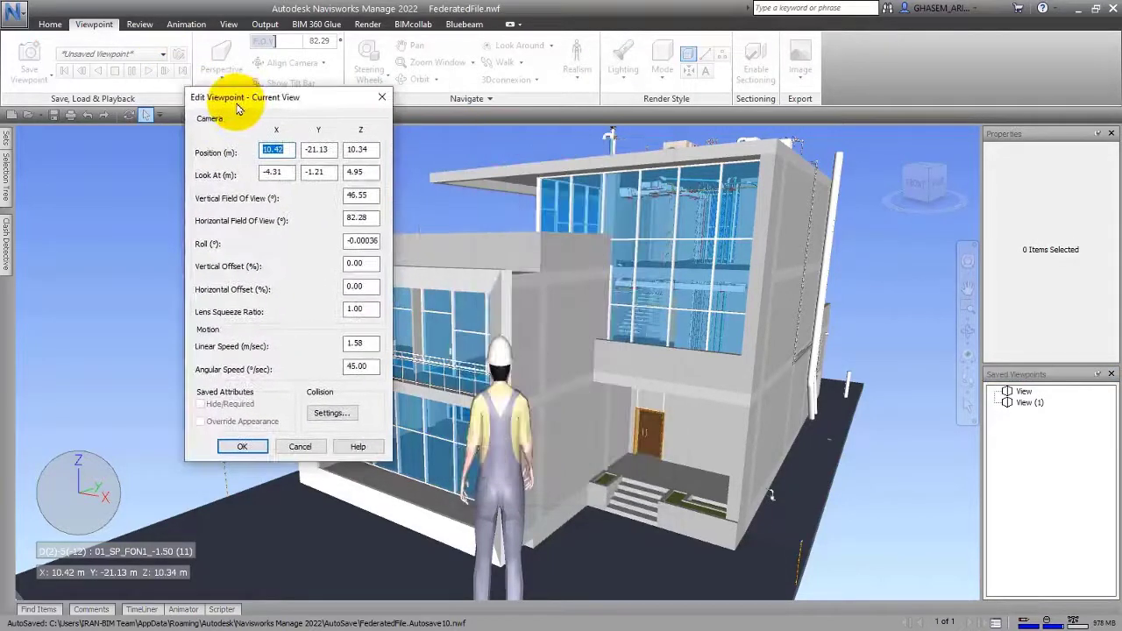
pyautogui.click(329, 414)
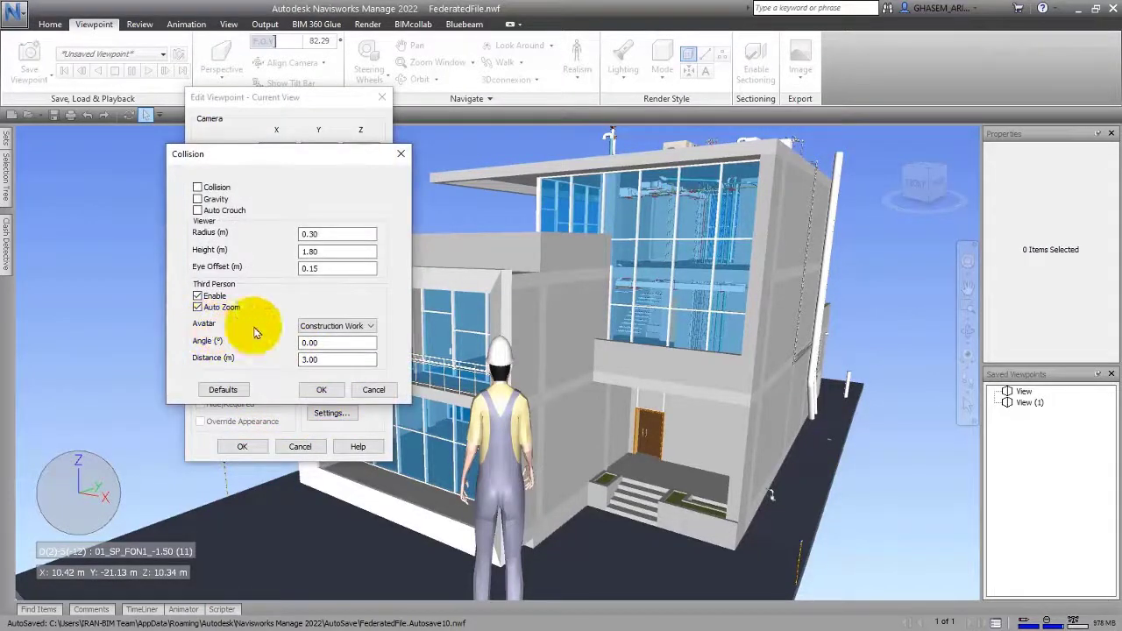
pyautogui.click(350, 325)
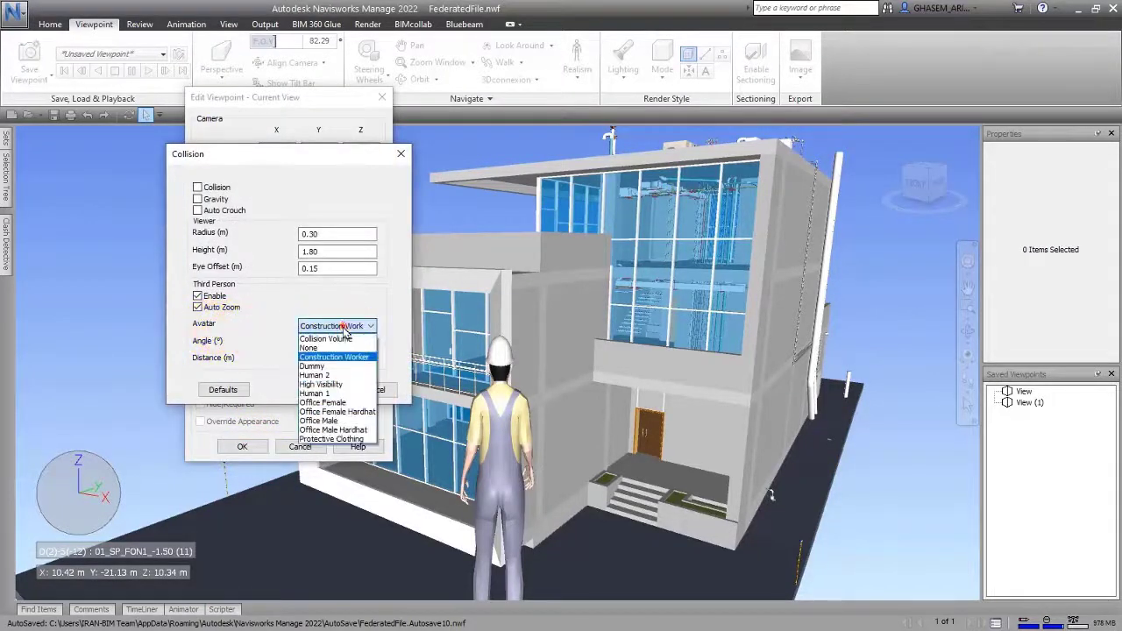
pyautogui.click(336, 386)
pyautogui.click(327, 389)
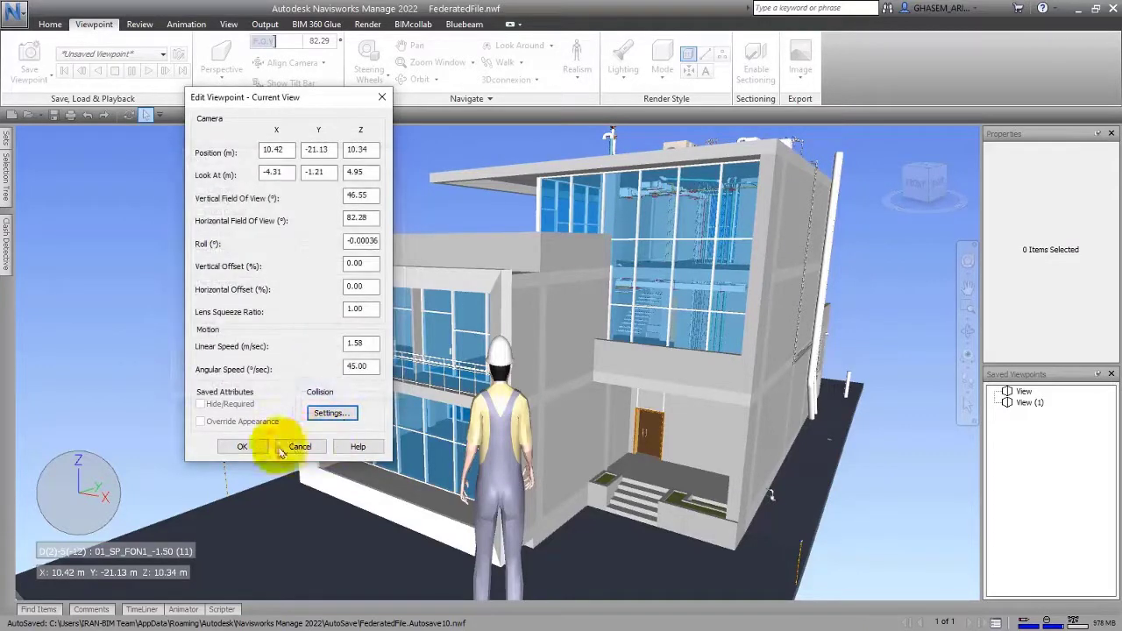
pyautogui.click(242, 446)
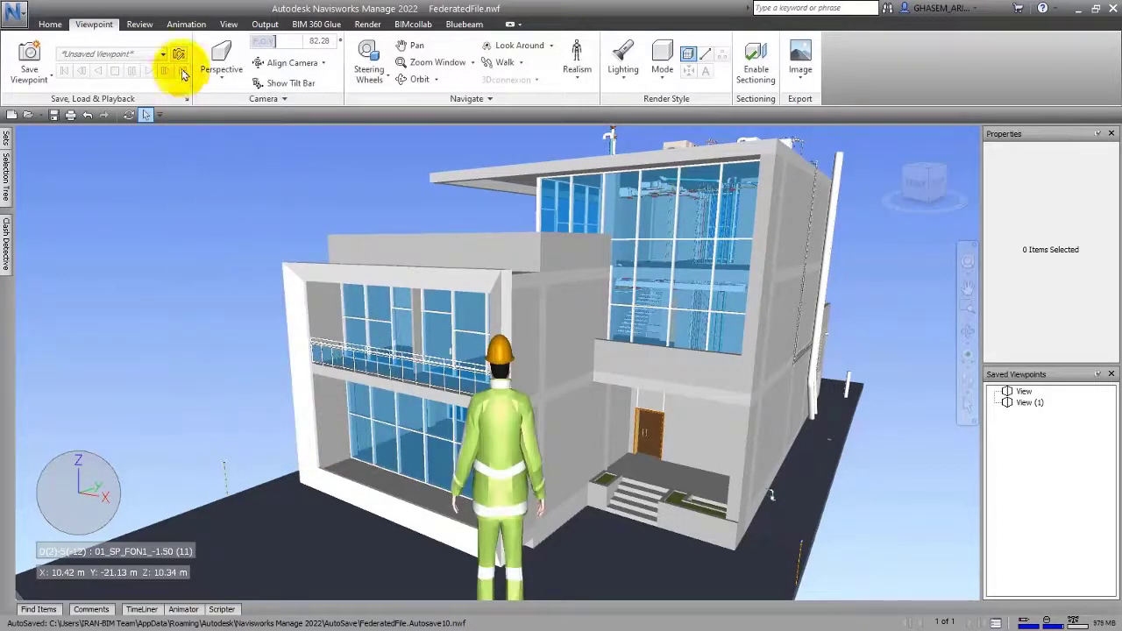
# - Change the current viewpoint's third-person avatar to the human figure with a yellow hard hat, white shirt and blue jeans
pyautogui.click(178, 54)
pyautogui.click(605, 452)
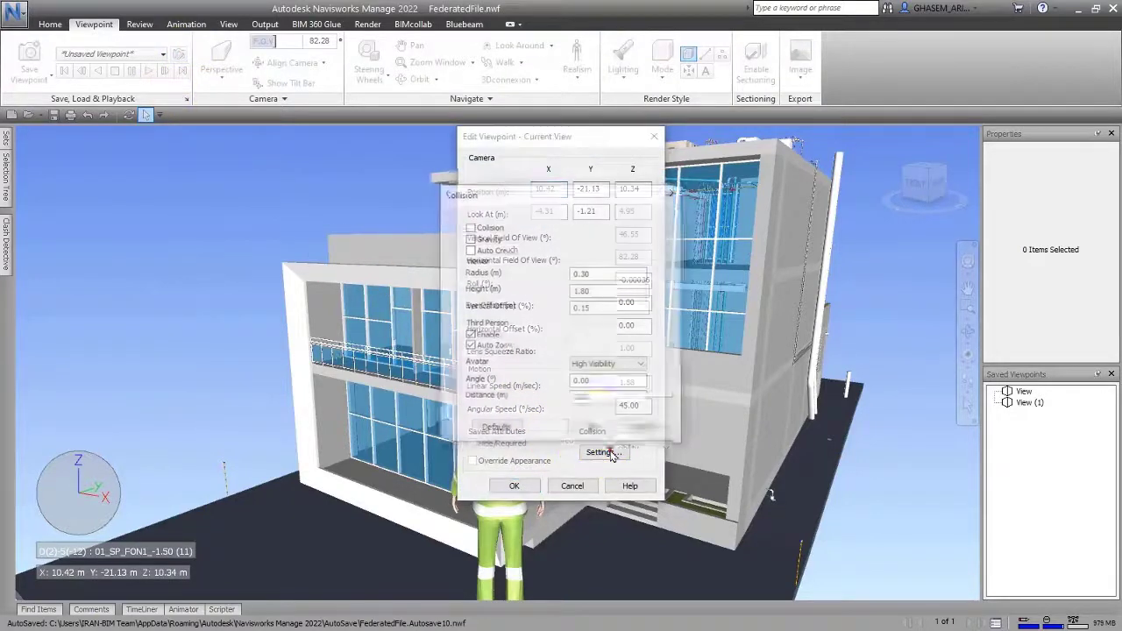
pyautogui.click(603, 366)
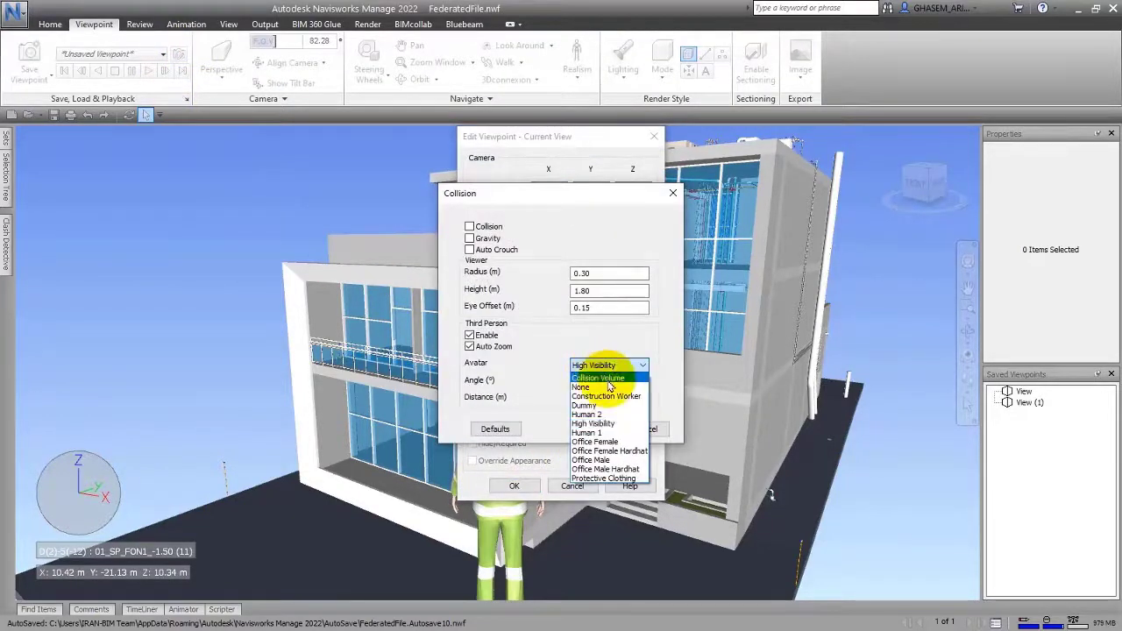
pyautogui.click(588, 432)
pyautogui.click(598, 429)
pyautogui.click(514, 486)
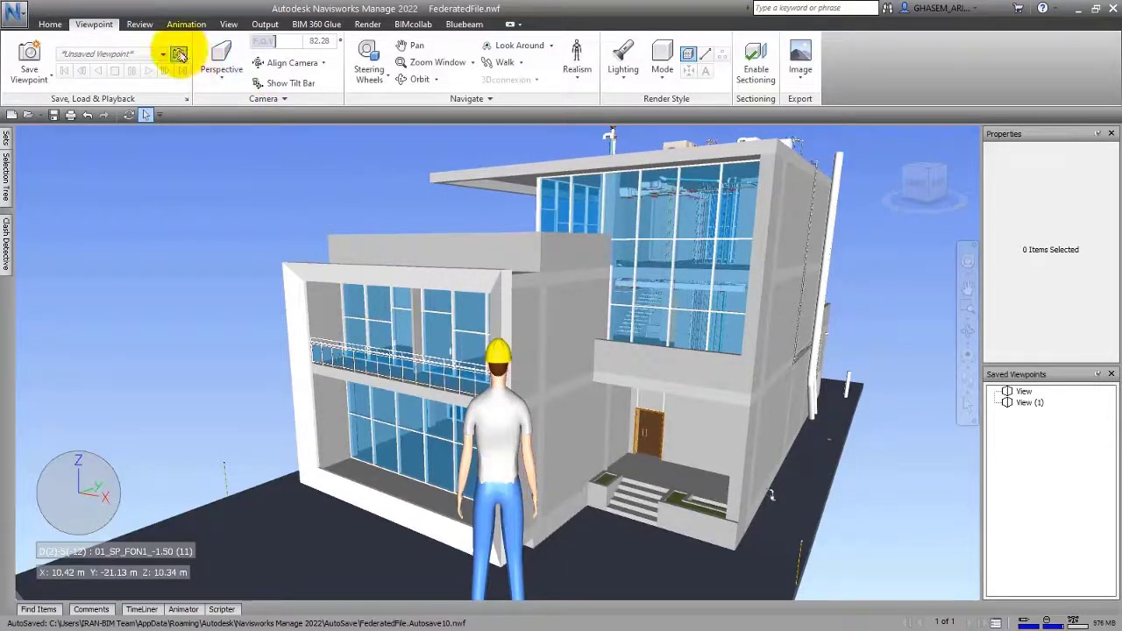
# - Set the avatar in the current viewpoint's collision settings to Dummy
pyautogui.click(178, 54)
pyautogui.click(616, 453)
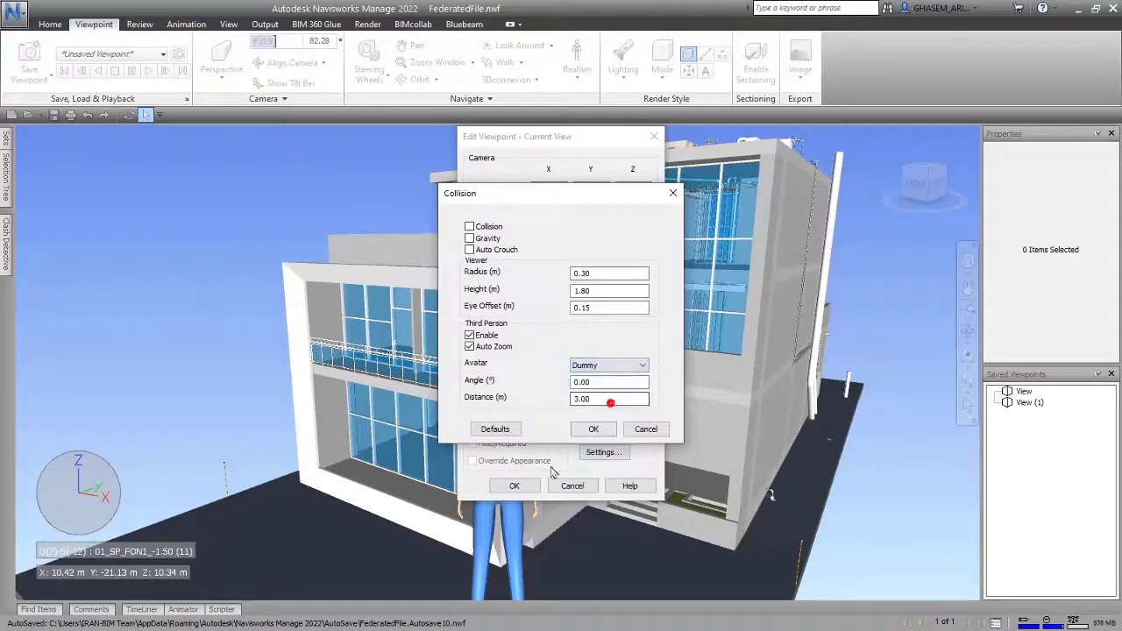
pyautogui.click(593, 429)
pyautogui.click(514, 485)
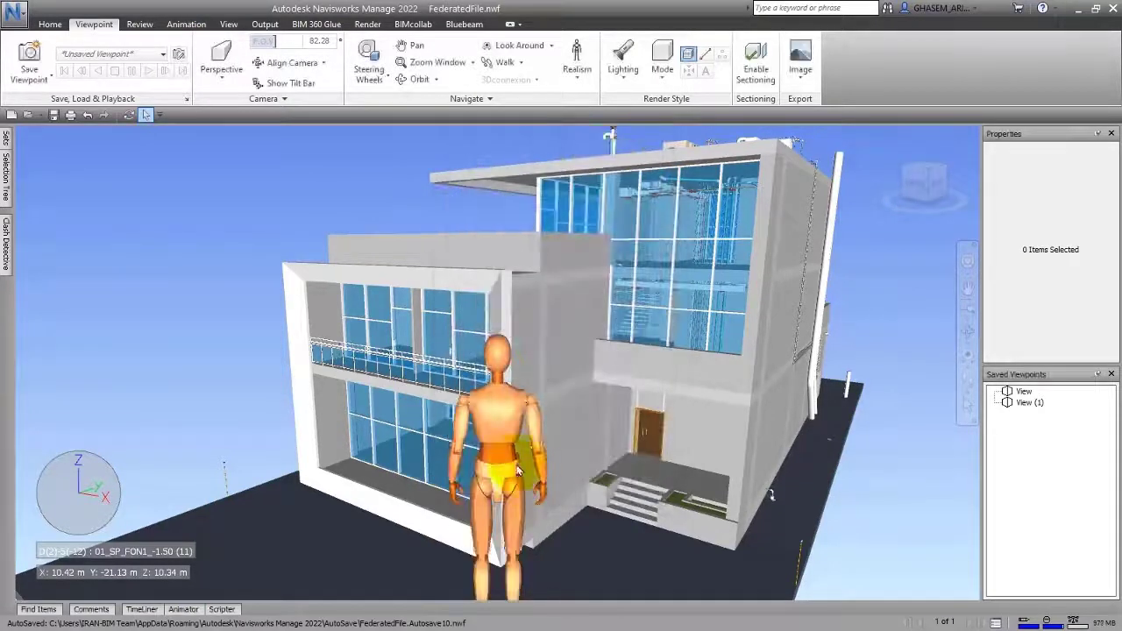
# - Set the avatar in the current viewpoint's collision settings to Human 1
pyautogui.click(178, 54)
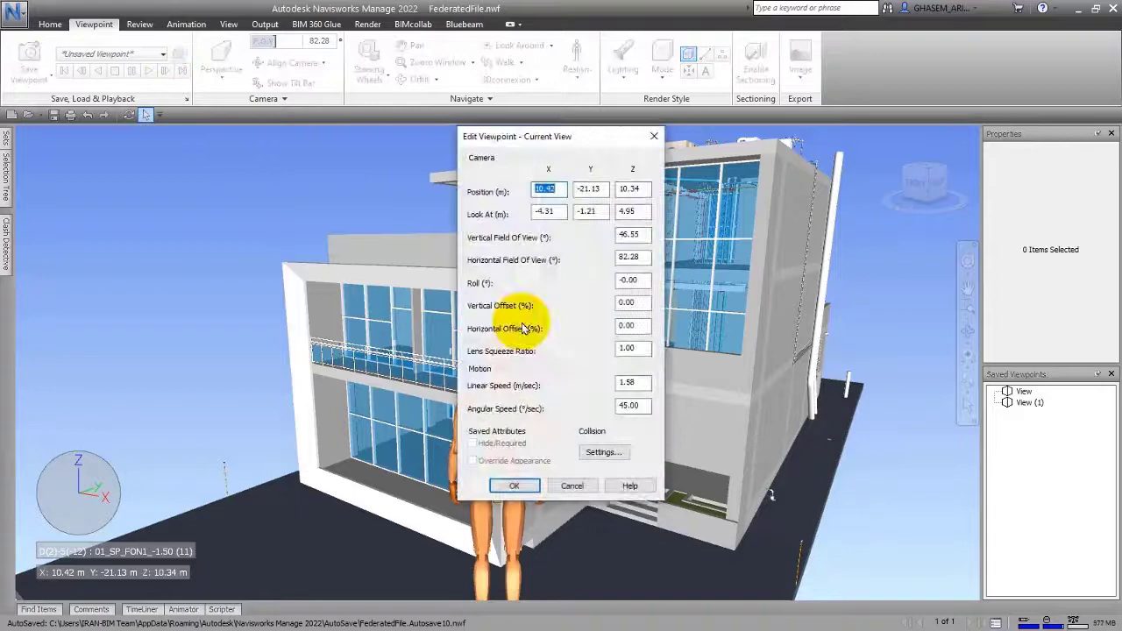
pyautogui.click(603, 451)
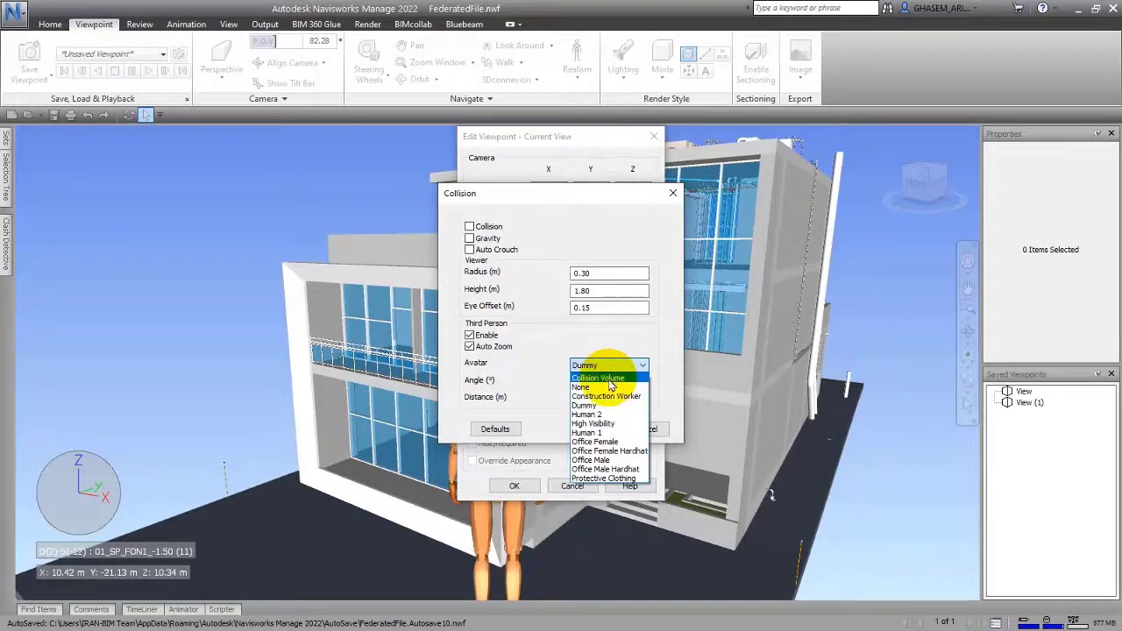
pyautogui.click(594, 429)
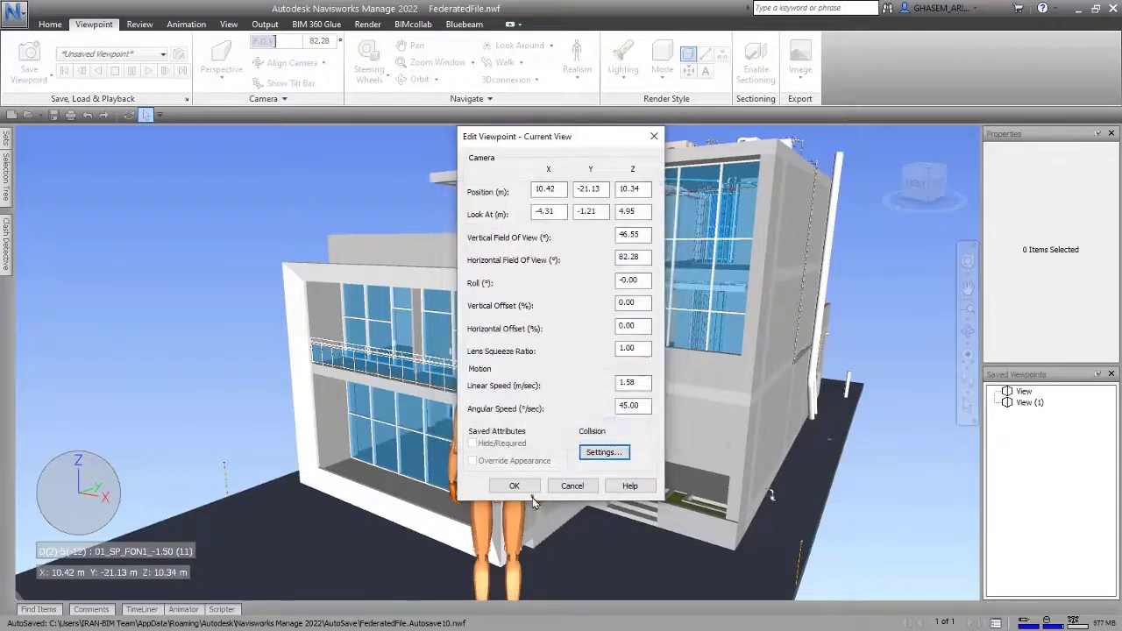
pyautogui.click(514, 486)
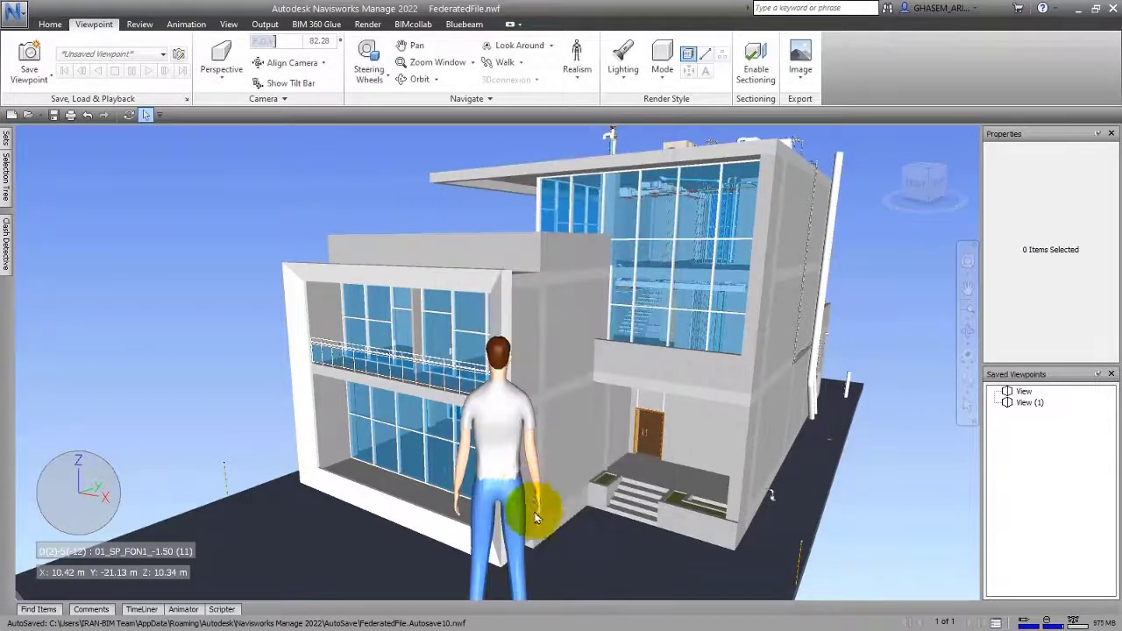
# - Set the third-person avatar in the current viewpoint's collision settings to Construction Worker and apply it
pyautogui.click(178, 53)
pyautogui.click(592, 453)
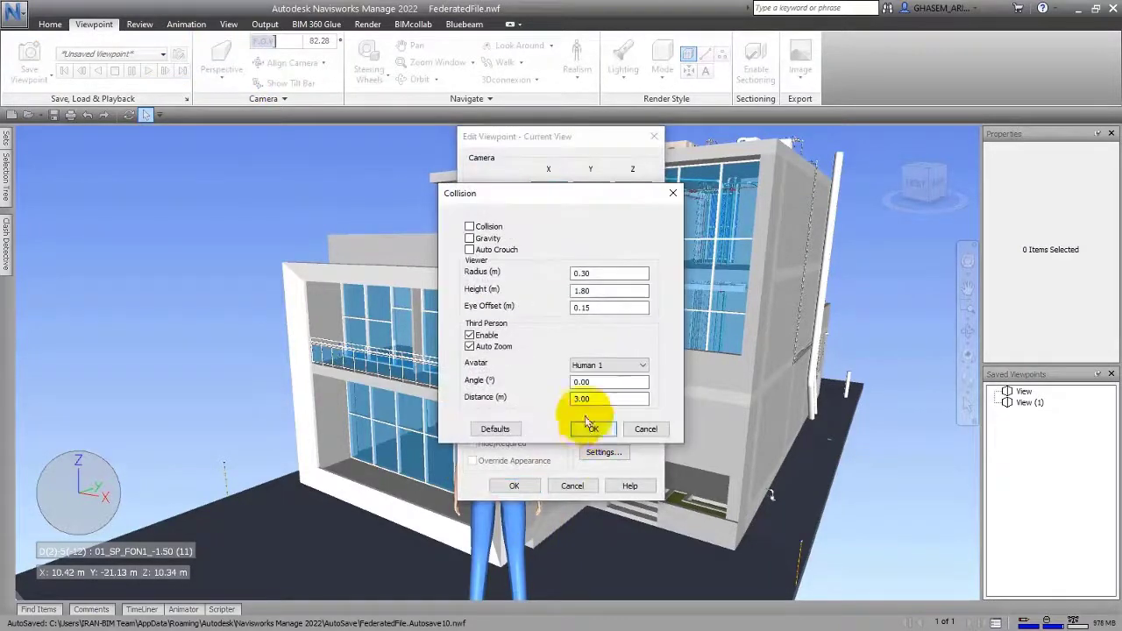
pyautogui.click(614, 365)
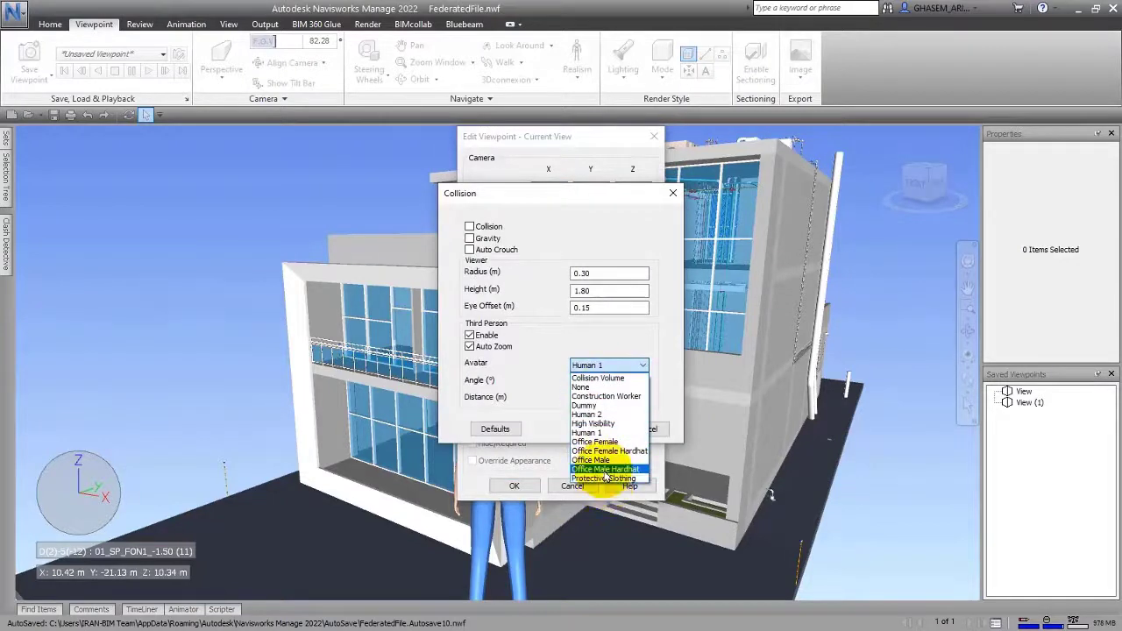
pyautogui.click(599, 396)
pyautogui.click(595, 432)
pyautogui.click(515, 486)
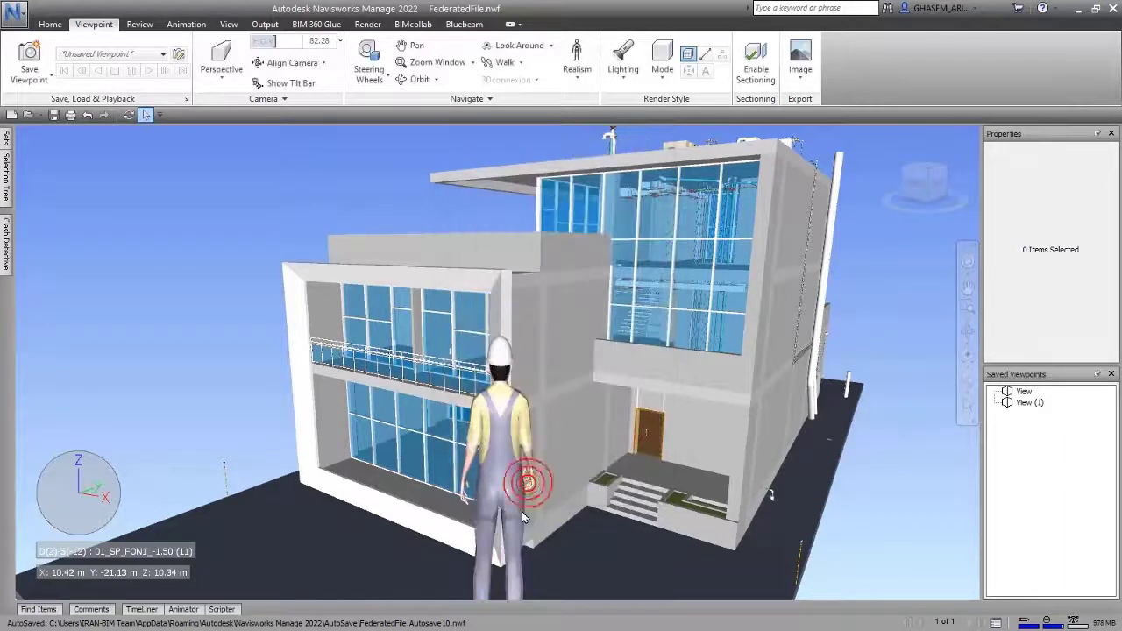
pyautogui.click(527, 474)
pyautogui.click(473, 408)
pyautogui.click(199, 293)
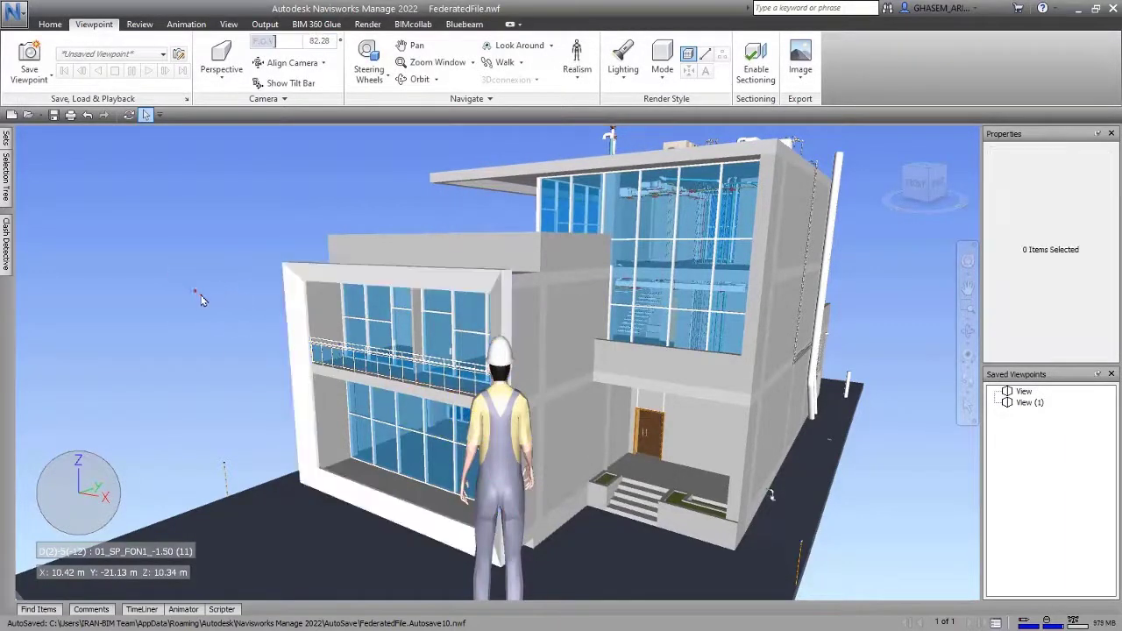
pyautogui.click(452, 454)
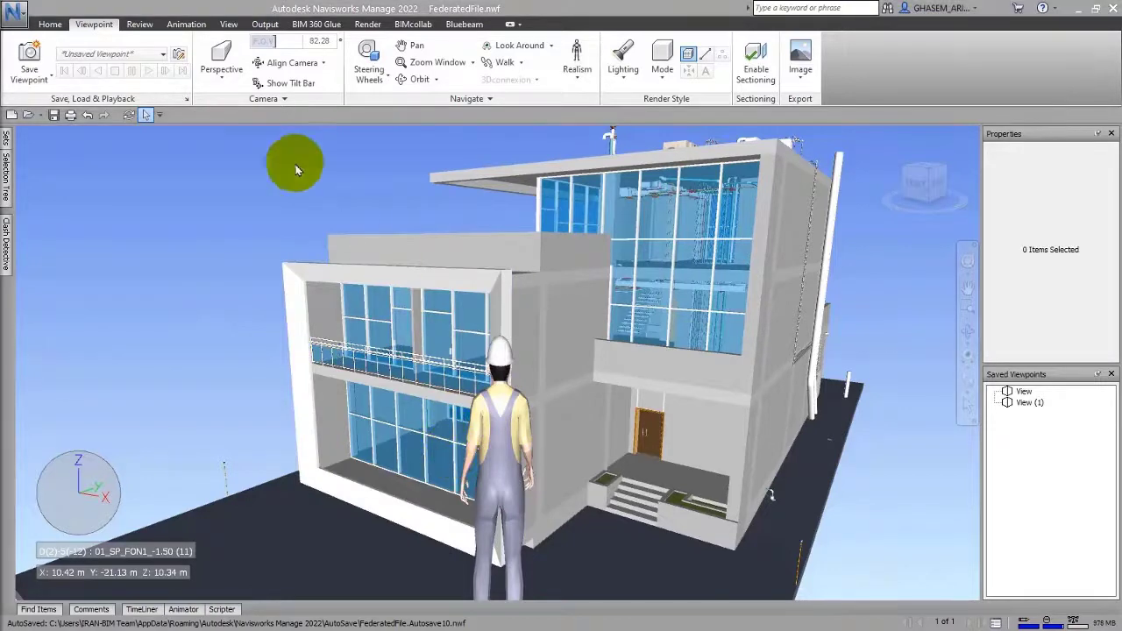
pyautogui.click(180, 55)
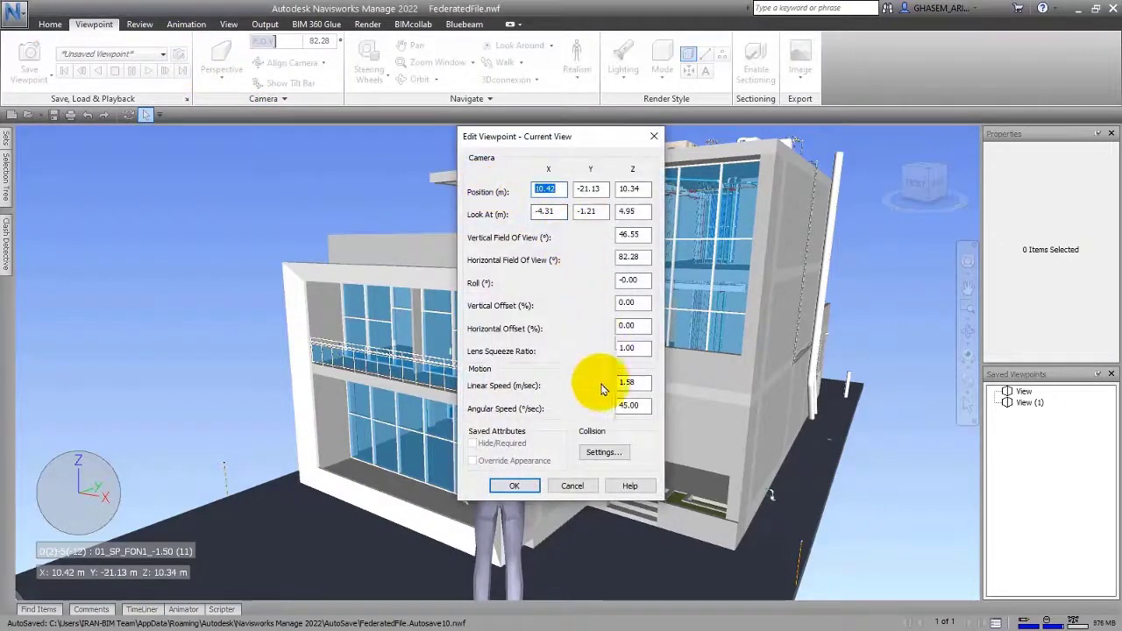
pyautogui.click(654, 137)
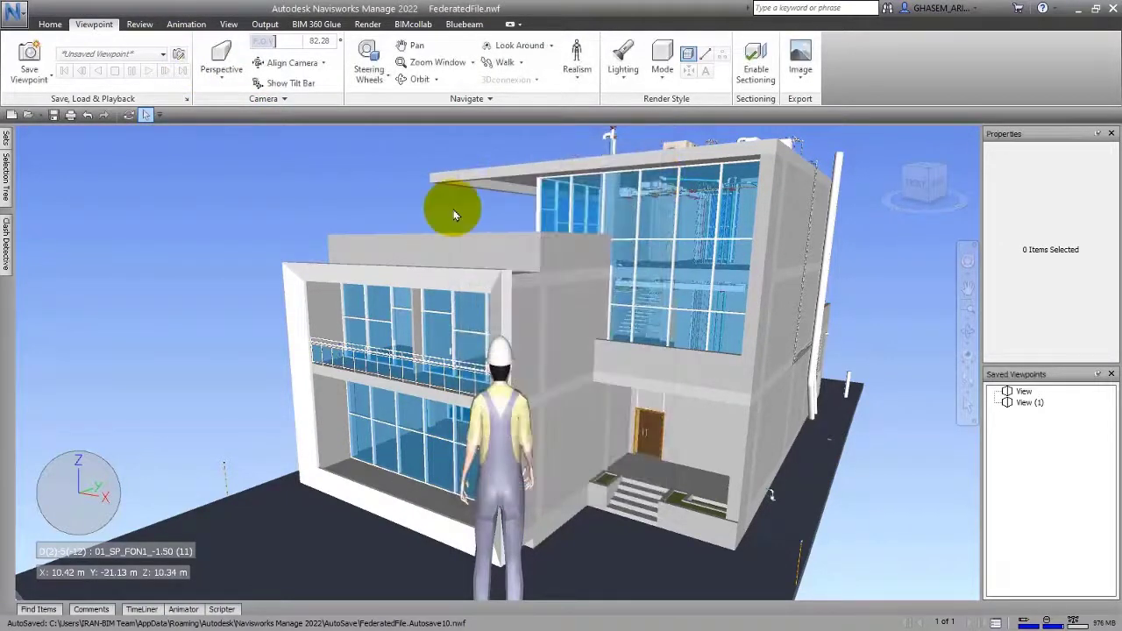
# - Activate the Walk tool and turn on gravity together with collision for the third-person avatar
pyautogui.click(495, 63)
pyautogui.click(583, 70)
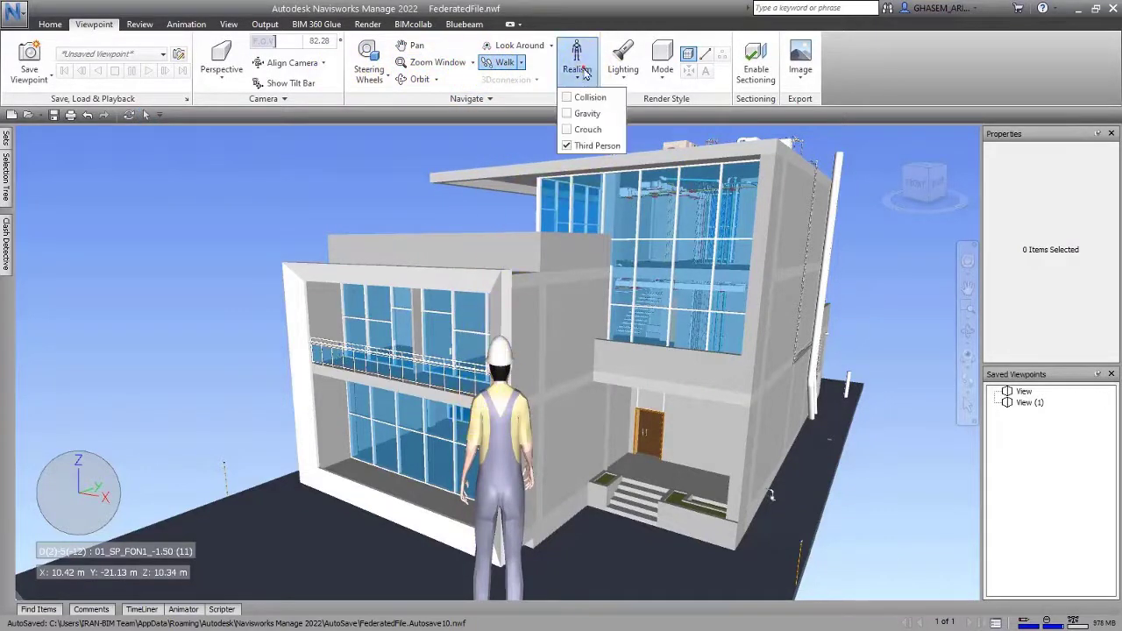
pyautogui.click(570, 115)
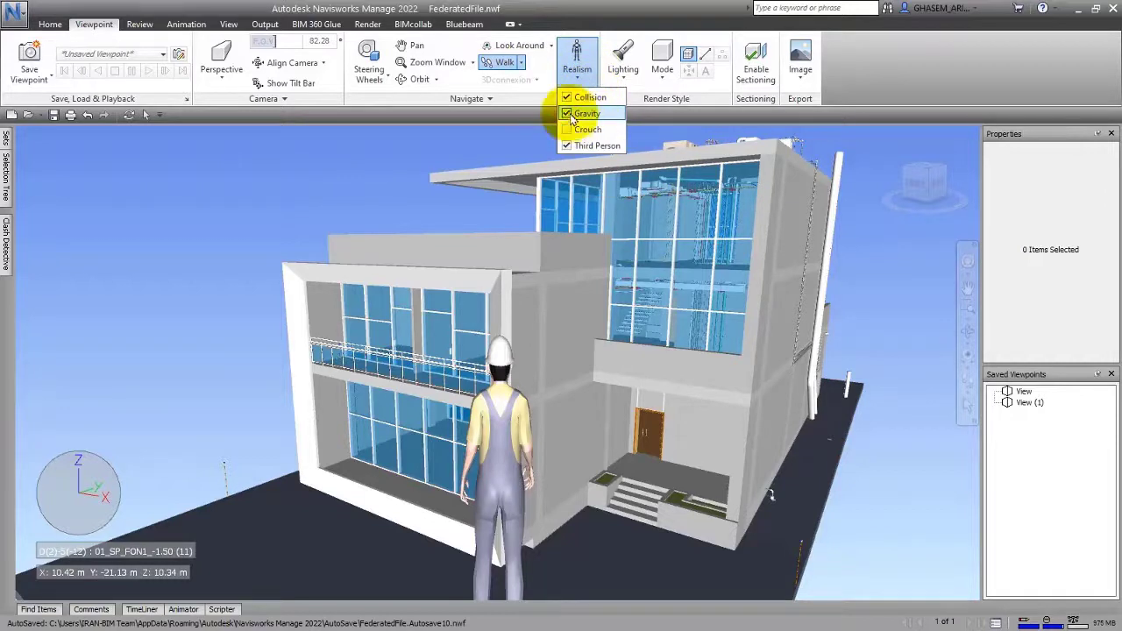
# - Toggle collision and gravity off and back on to compare how the two realism options depend on each other
pyautogui.click(566, 98)
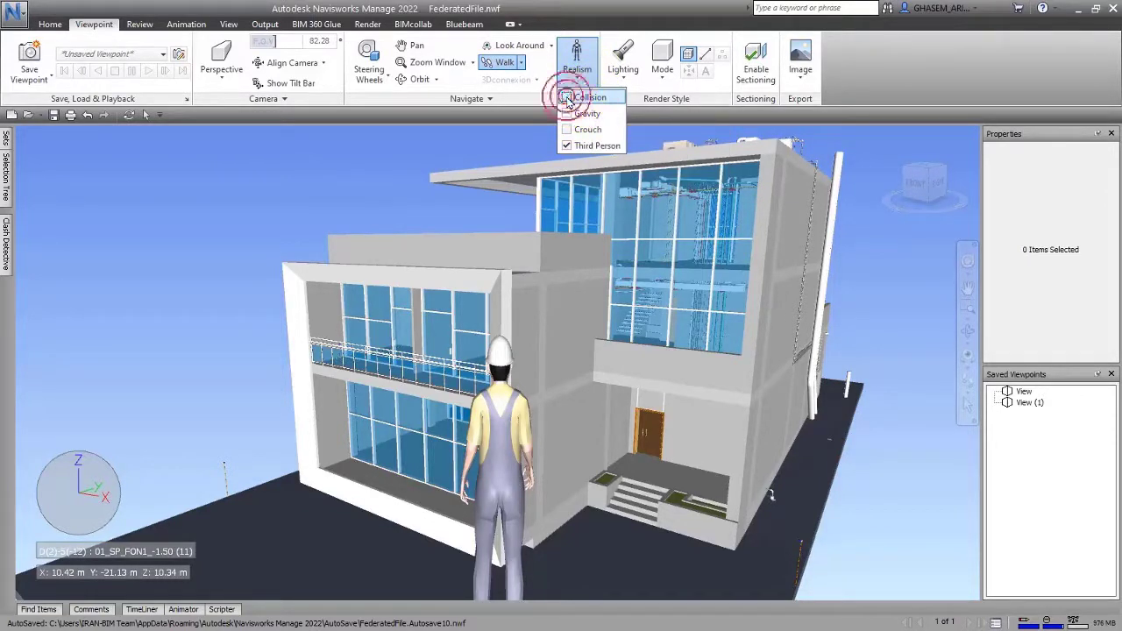
pyautogui.click(578, 115)
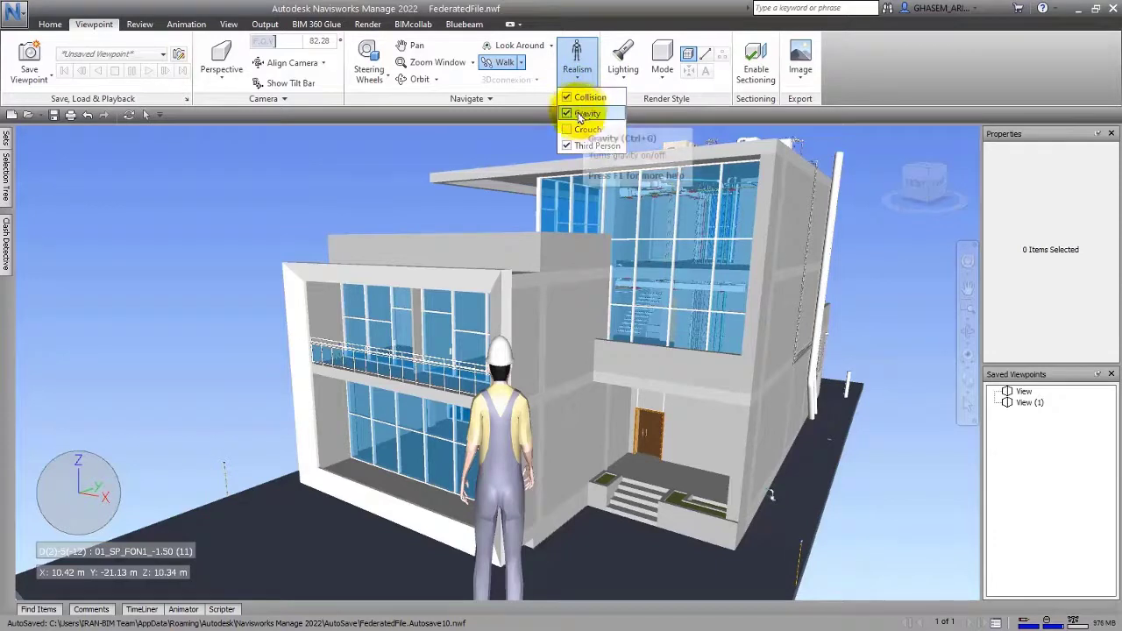
pyautogui.click(567, 115)
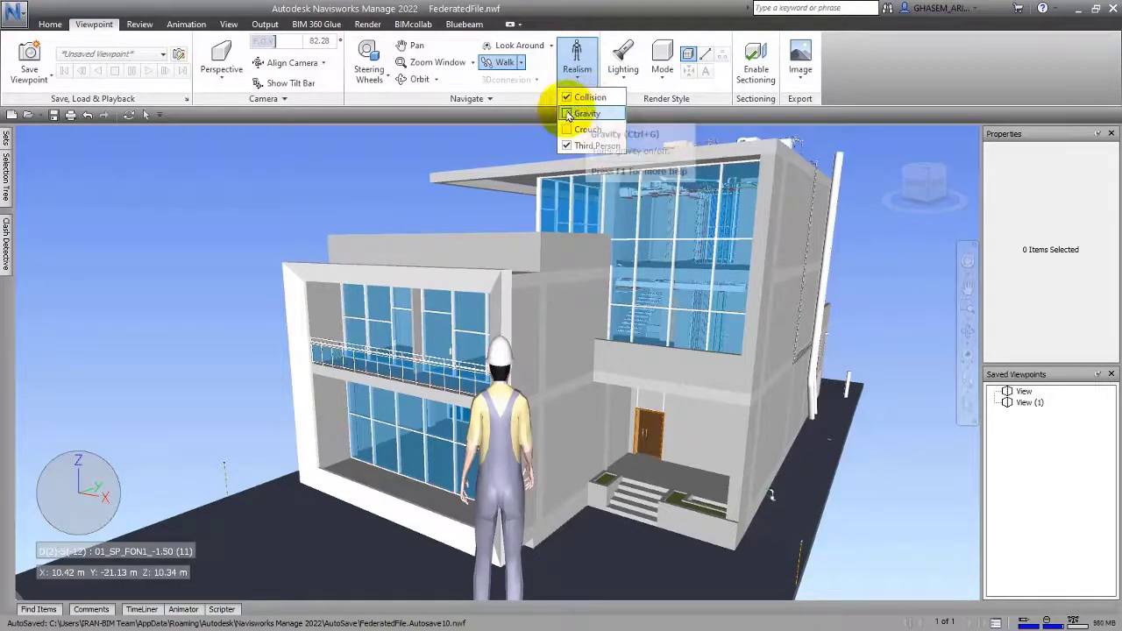
pyautogui.click(568, 114)
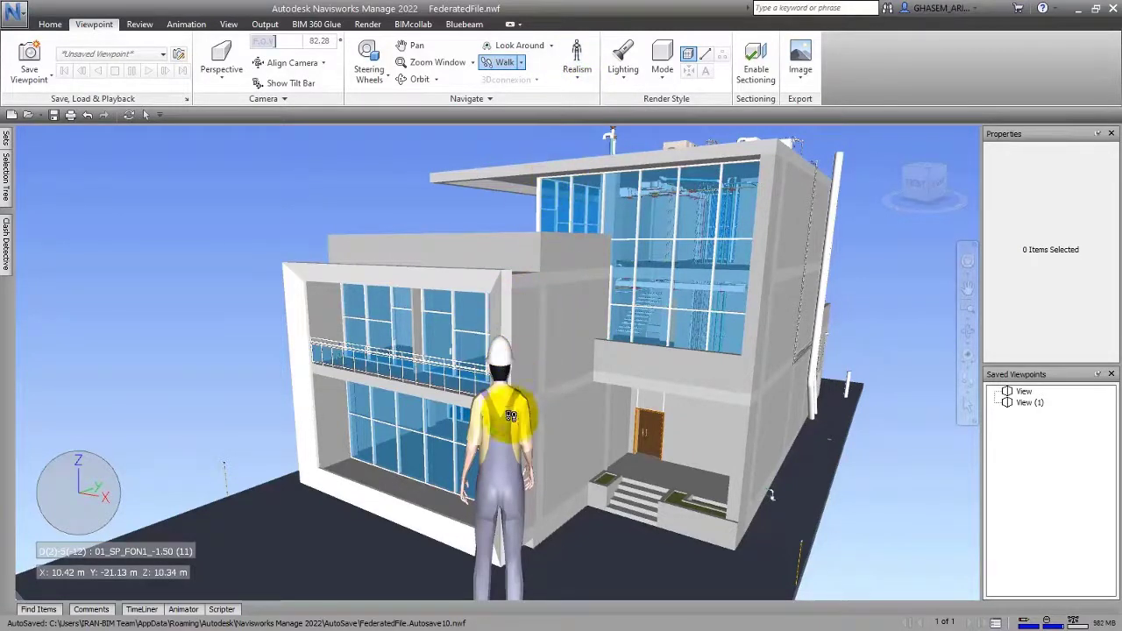
# - Try walking the avatar forward with collision and gravity on, then turn collision off
pyautogui.moveTo(517, 448); pyautogui.dragTo(521, 93)
pyautogui.click(576, 52)
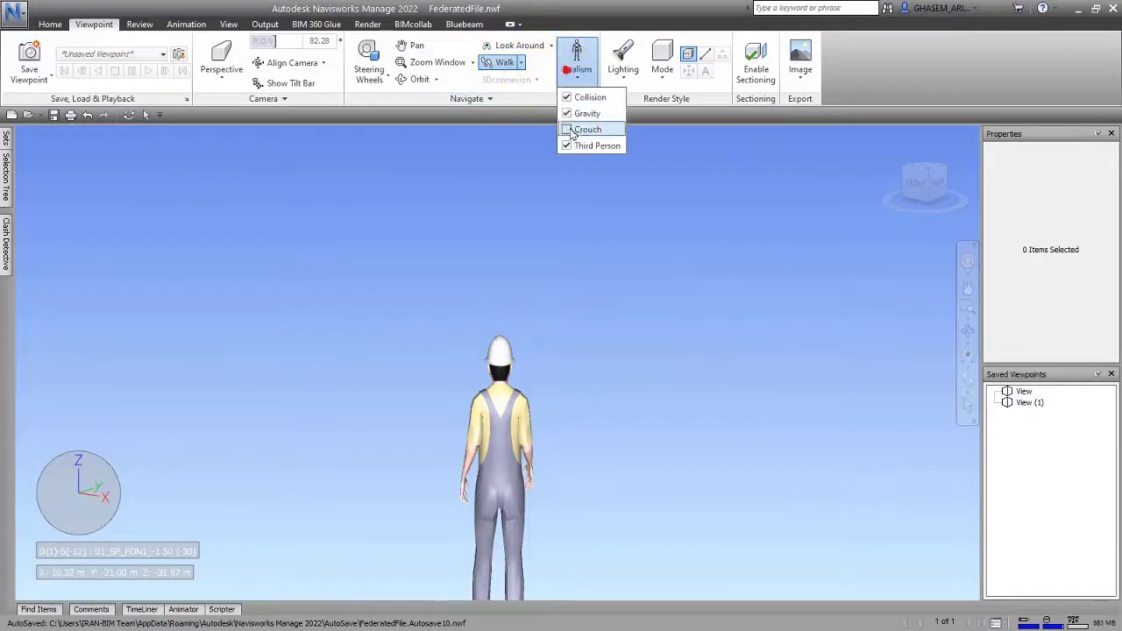
pyautogui.click(567, 98)
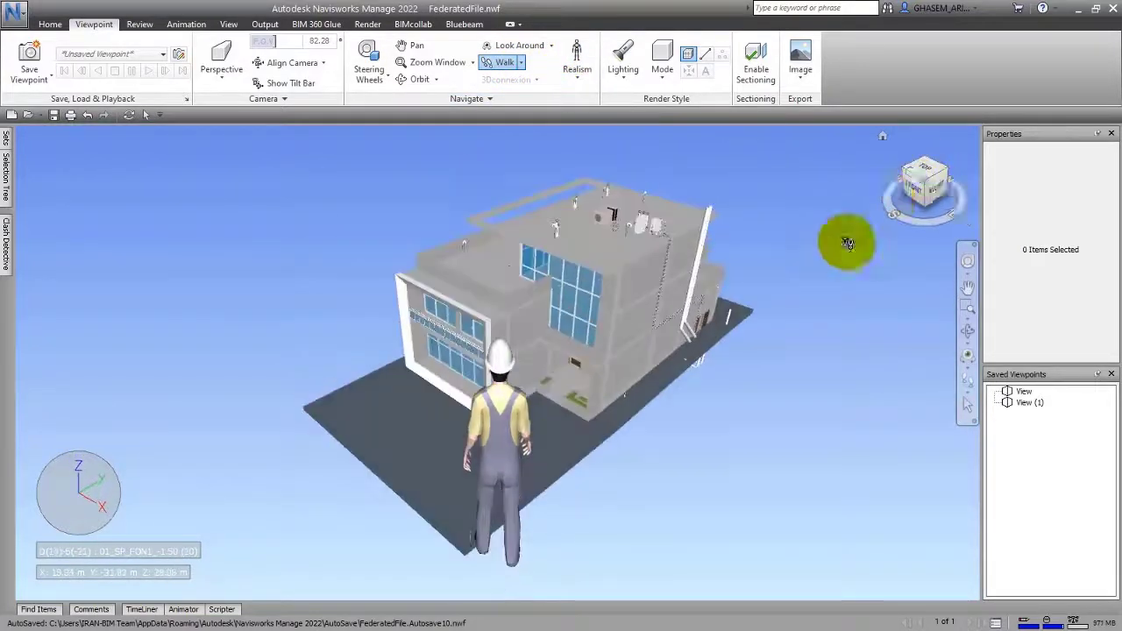
# - Bring the avatar down to the ground slab in front of the building and walk it with collision and gravity on
pyautogui.moveTo(437, 262); pyautogui.dragTo(495, 510)
pyautogui.moveTo(476, 404); pyautogui.dragTo(522, 462)
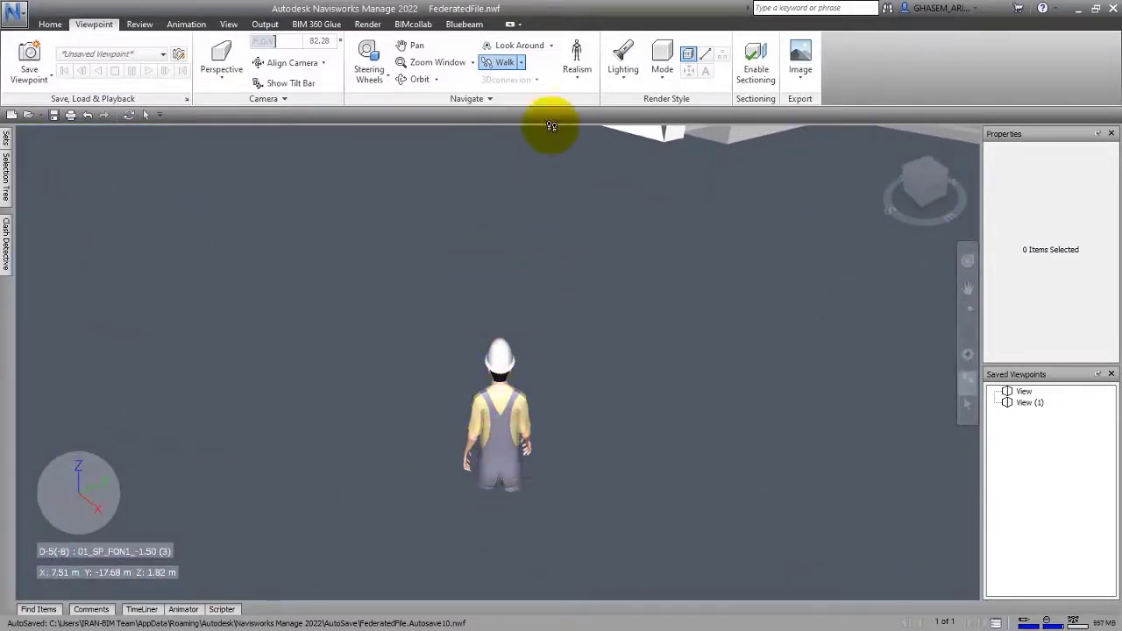
pyautogui.click(576, 77)
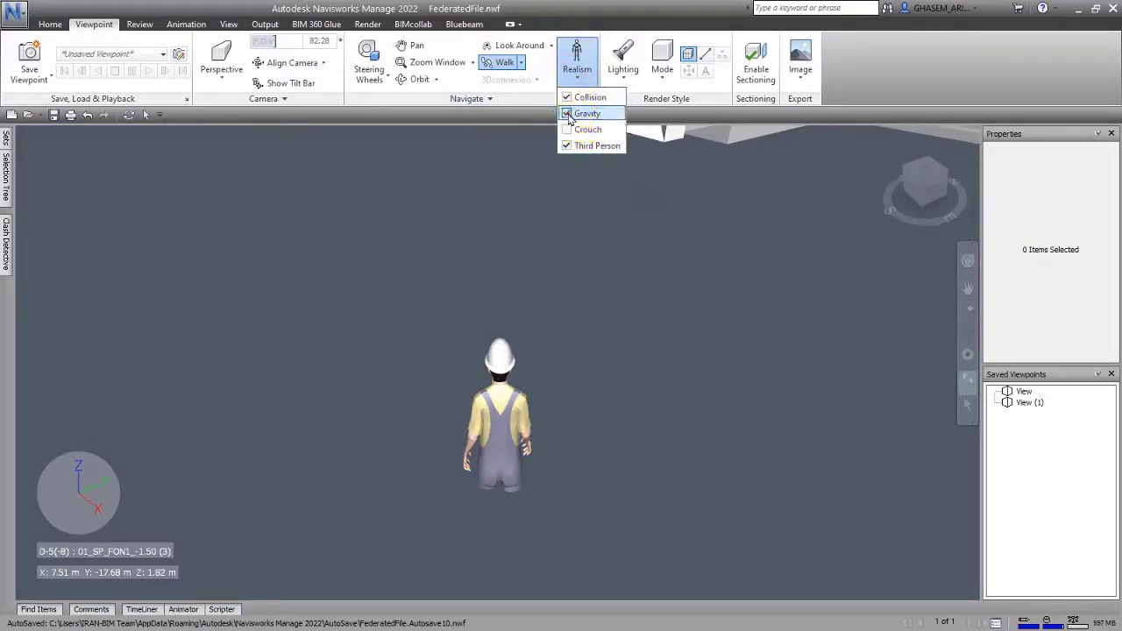
pyautogui.moveTo(561, 282); pyautogui.dragTo(552, 351)
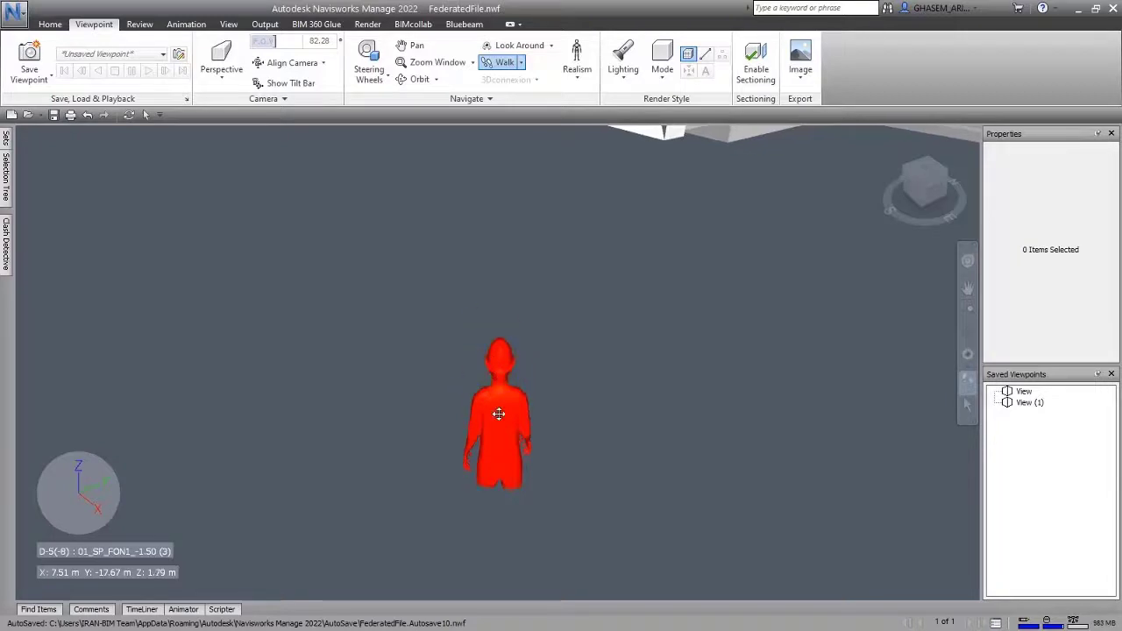
pyautogui.moveTo(499, 414); pyautogui.dragTo(504, 319)
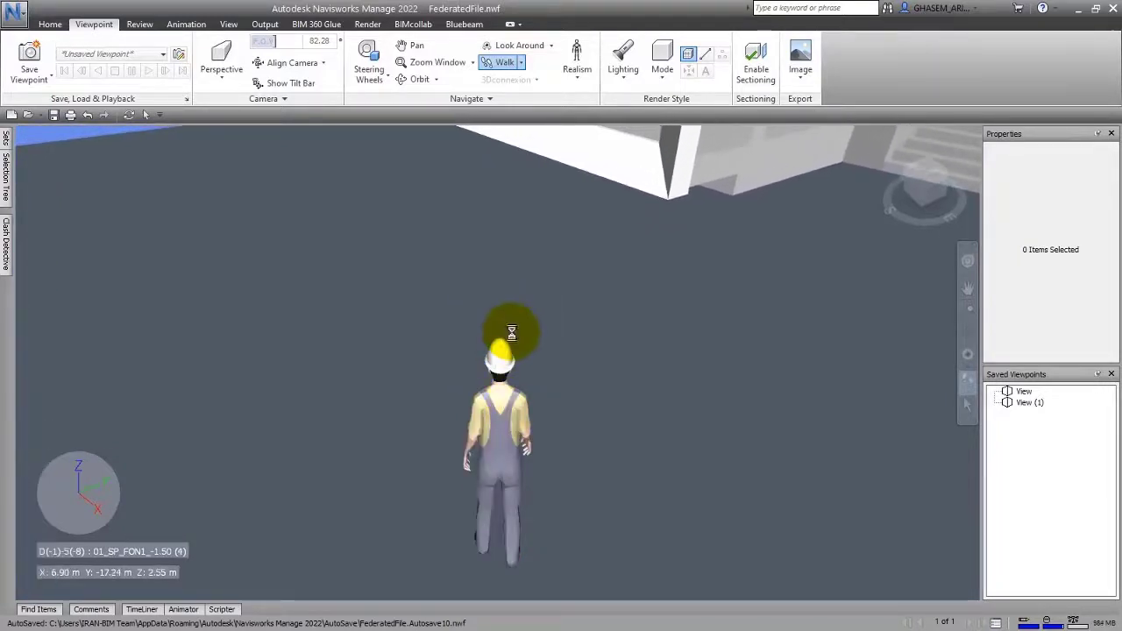
# - Tilt the avatar's view up to the facade and walk it up the front steps to the entrance door
pyautogui.scroll(7, 512, 333)
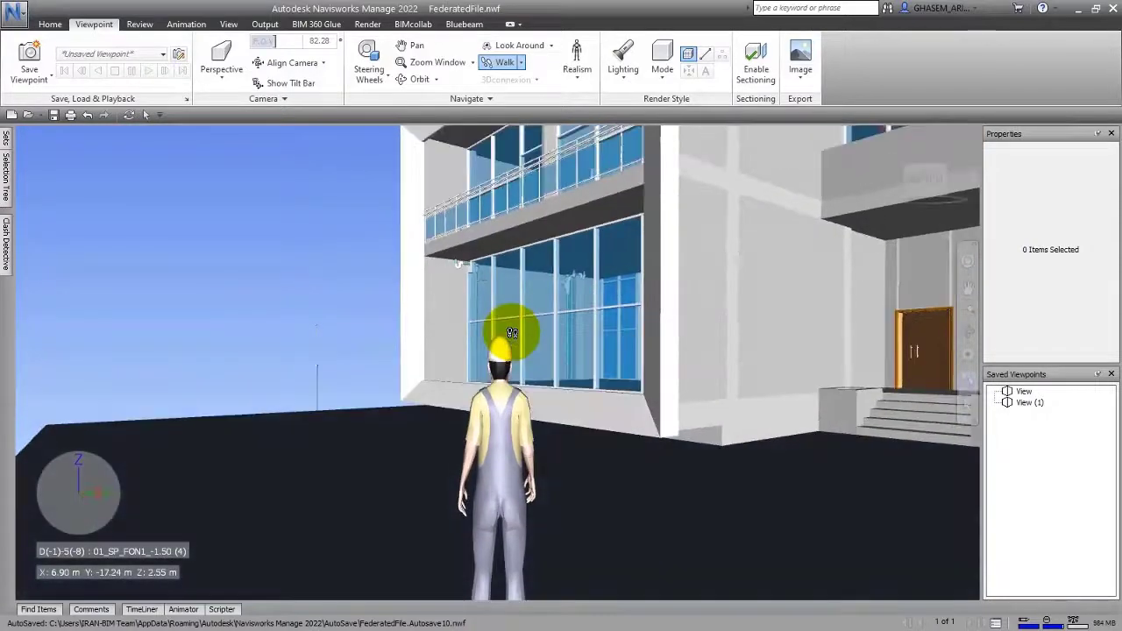
pyautogui.scroll(-2, 513, 333)
pyautogui.scroll(1, 512, 333)
pyautogui.scroll(-2, 512, 333)
pyautogui.scroll(3, 513, 333)
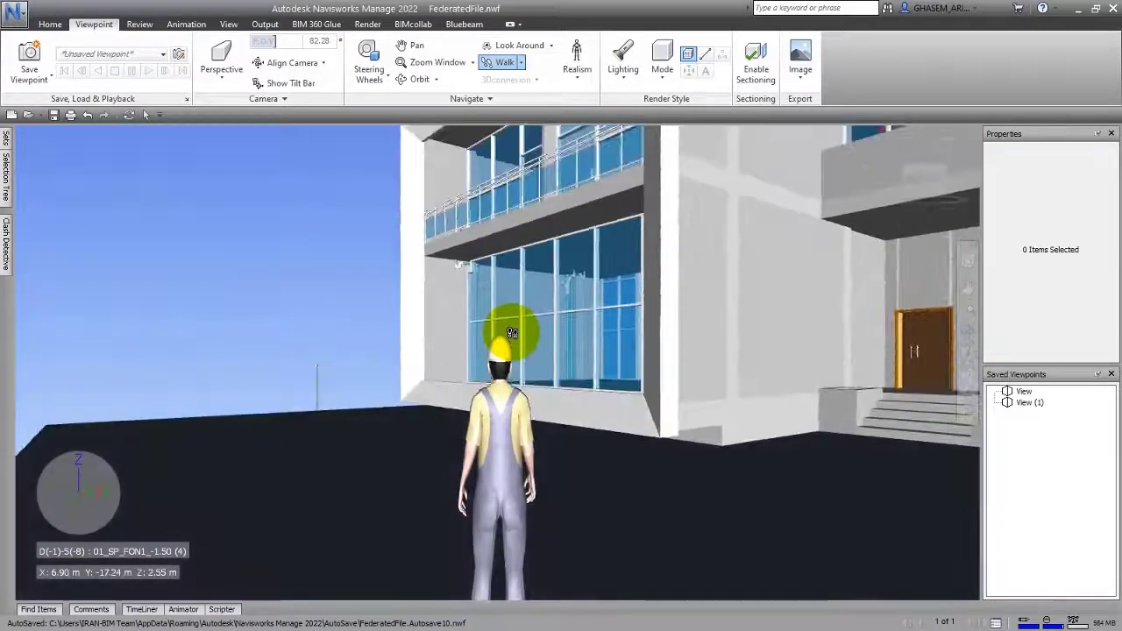
pyautogui.moveTo(513, 333); pyautogui.dragTo(641, 366)
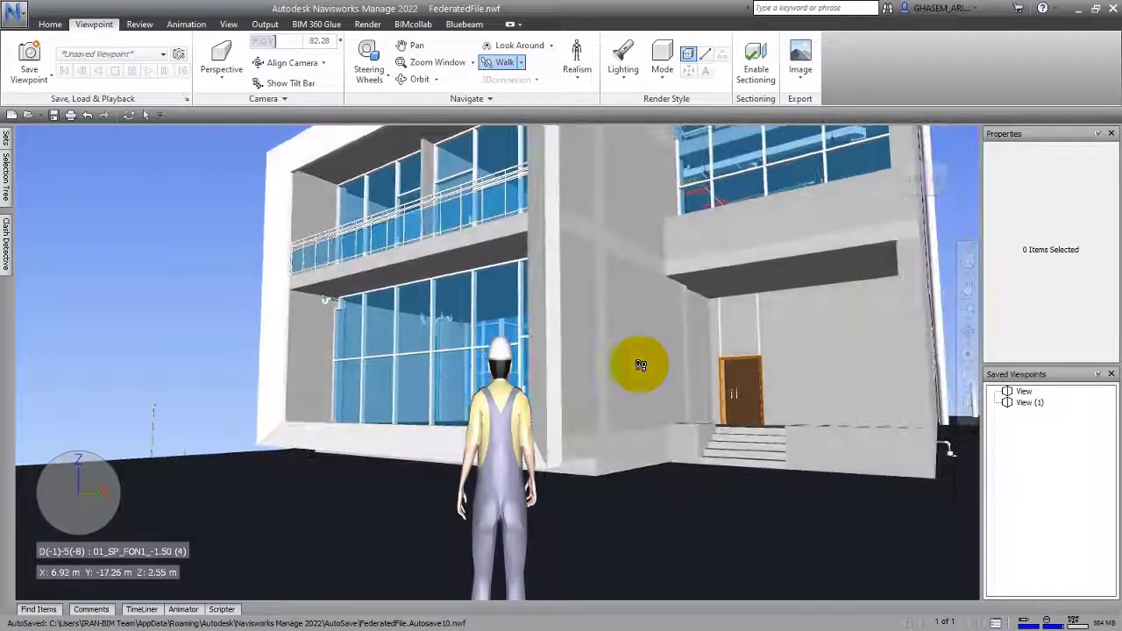
pyautogui.moveTo(516, 493); pyautogui.dragTo(538, 125)
# - Turn collision off to walk the avatar through the entrance door, and turn collision and gravity back on inside
pyautogui.click(573, 78)
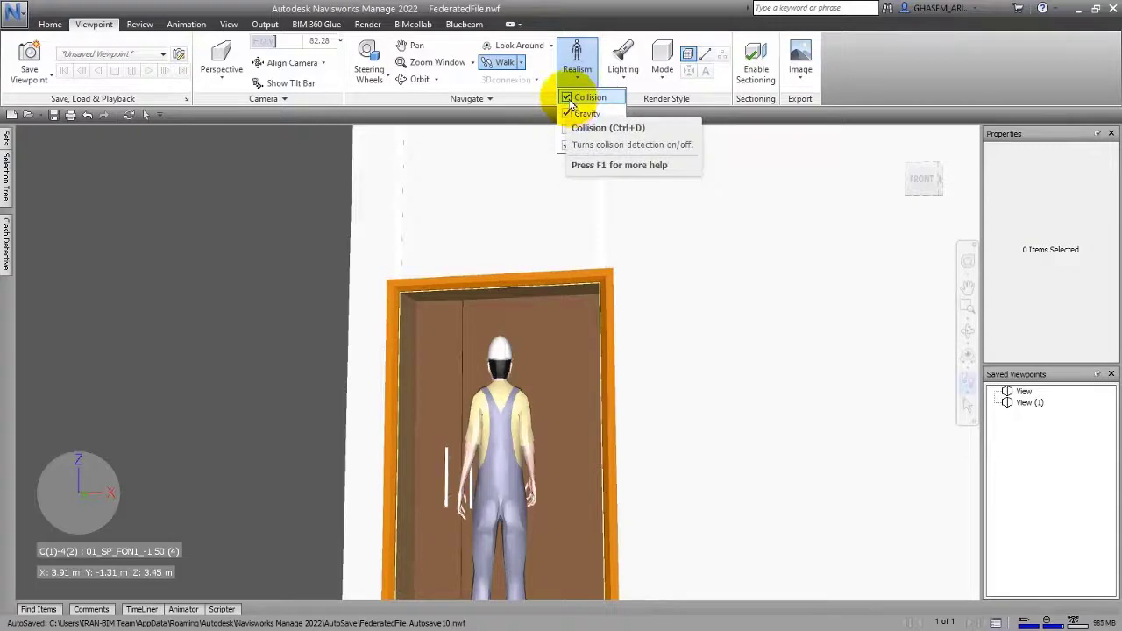
pyautogui.click(570, 100)
pyautogui.click(517, 399)
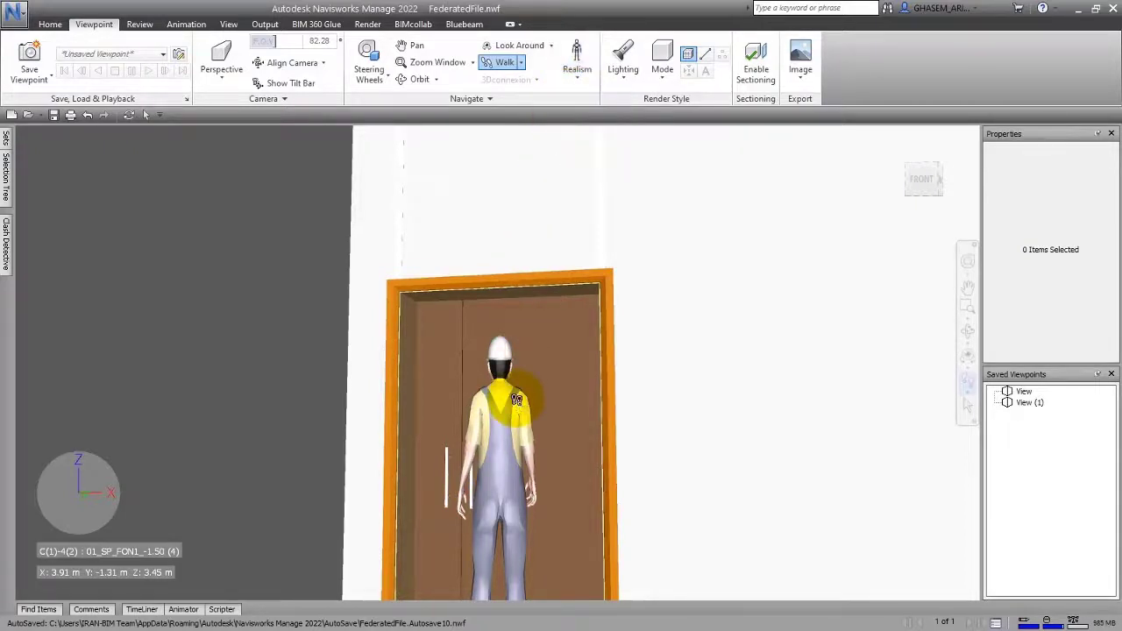
pyautogui.moveTo(517, 465)
pyautogui.mouseDown()
pyautogui.moveTo(514, 345)
pyautogui.moveTo(508, 400)
pyautogui.mouseUp()
pyautogui.click(579, 52)
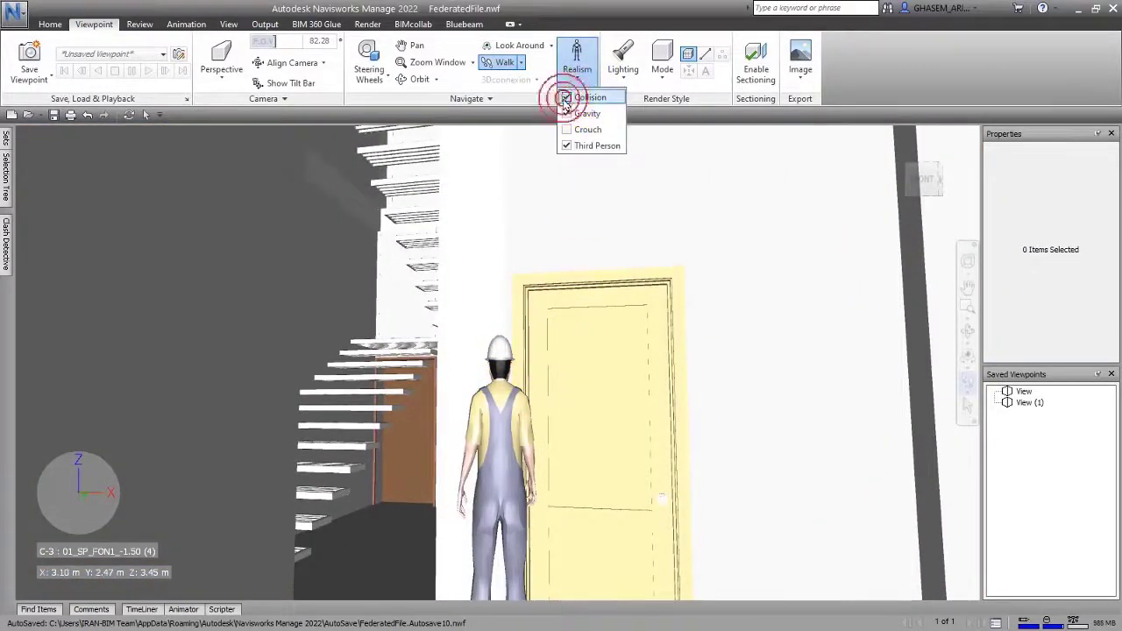
# - Walk the avatar around the ground-floor interior to examine the pipework, ducts and glazed walls
pyautogui.moveTo(508, 488)
pyautogui.mouseDown()
pyautogui.moveTo(448, 408)
pyautogui.moveTo(492, 448)
pyautogui.moveTo(488, 426)
pyautogui.moveTo(464, 532)
pyautogui.moveTo(476, 476)
pyautogui.moveTo(465, 394)
pyautogui.moveTo(250, 426)
pyautogui.moveTo(220, 357)
pyautogui.moveTo(190, 343)
pyautogui.moveTo(181, 318)
pyautogui.moveTo(308, 318)
pyautogui.moveTo(334, 283)
pyautogui.moveTo(717, 427)
pyautogui.moveTo(698, 425)
pyautogui.mouseUp()
pyautogui.moveTo(600, 453); pyautogui.dragTo(596, 412)
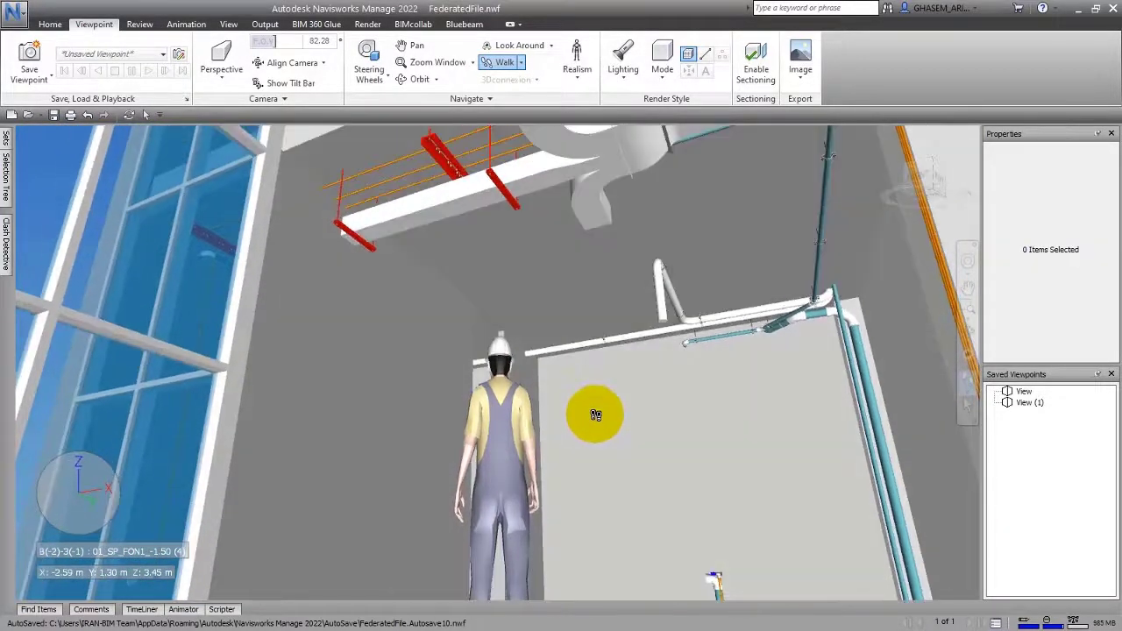
pyautogui.moveTo(596, 414); pyautogui.dragTo(596, 410)
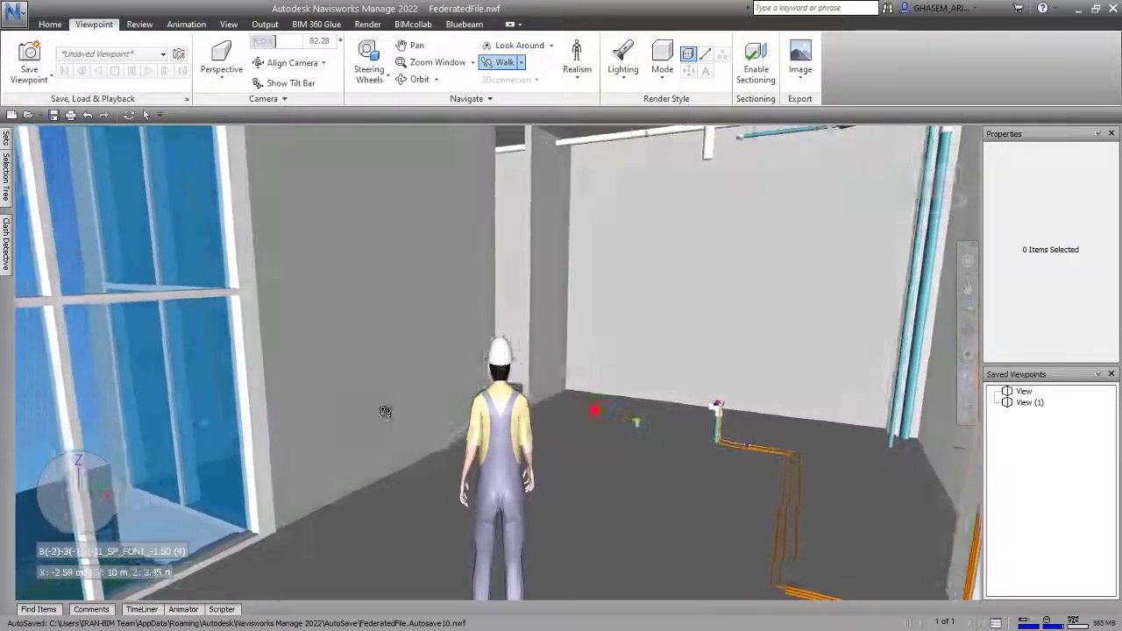
pyautogui.moveTo(385, 412)
pyautogui.mouseDown()
pyautogui.moveTo(220, 429)
pyautogui.moveTo(374, 427)
pyautogui.mouseUp()
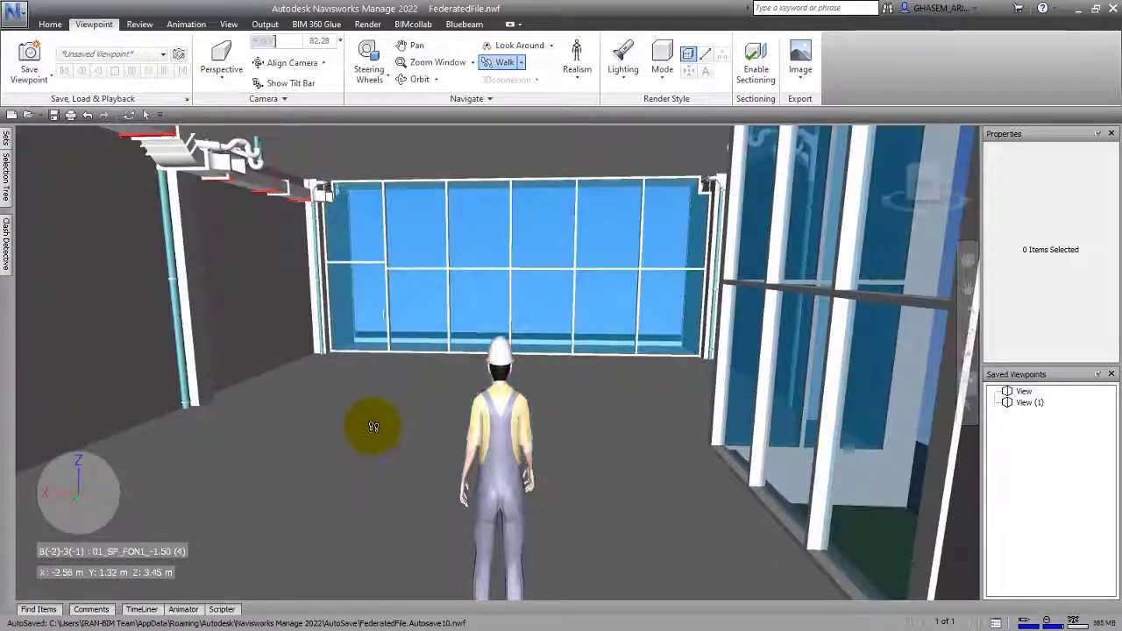
pyautogui.moveTo(465, 456); pyautogui.dragTo(518, 239)
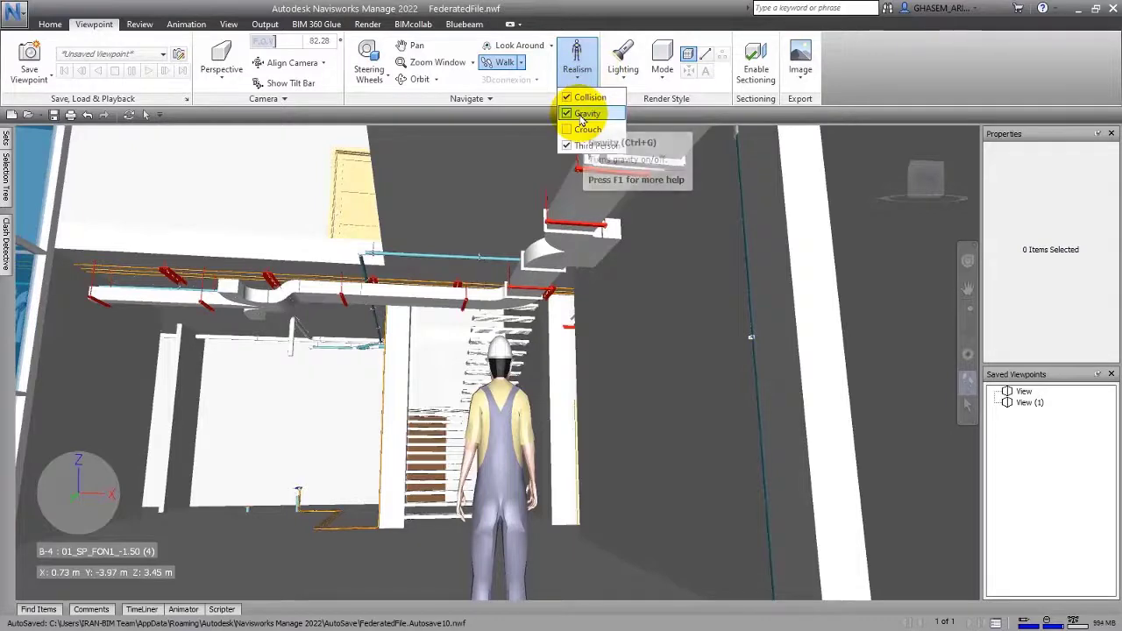
# - Level the avatar's view, walk it deeper into the ground floor and turn it to face the staircase
pyautogui.moveTo(526, 345); pyautogui.dragTo(525, 258)
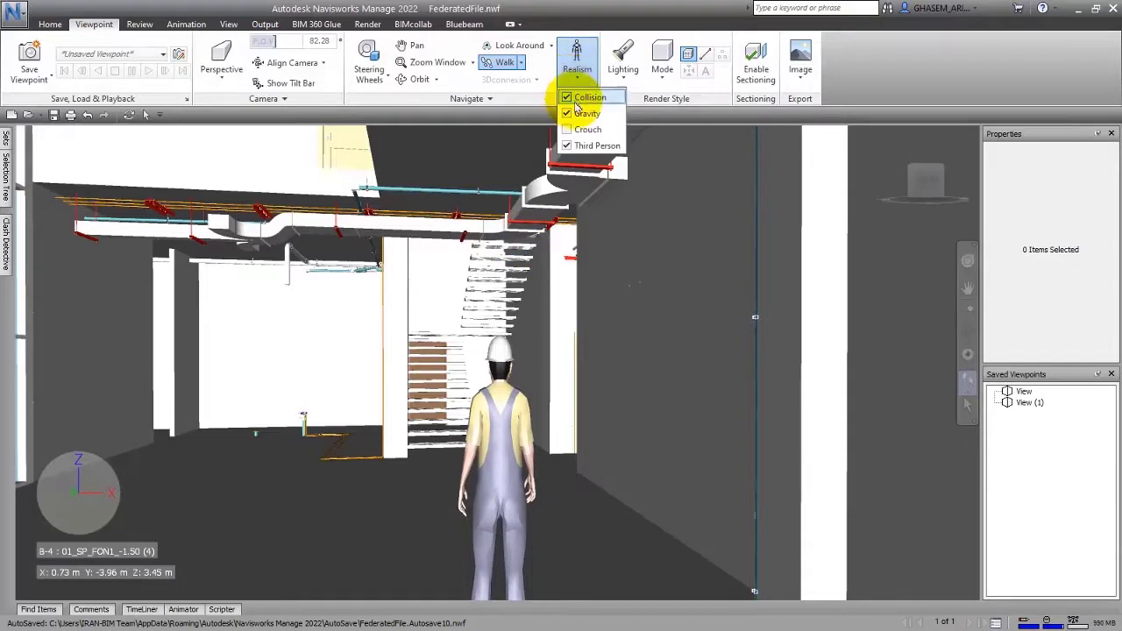
pyautogui.click(544, 355)
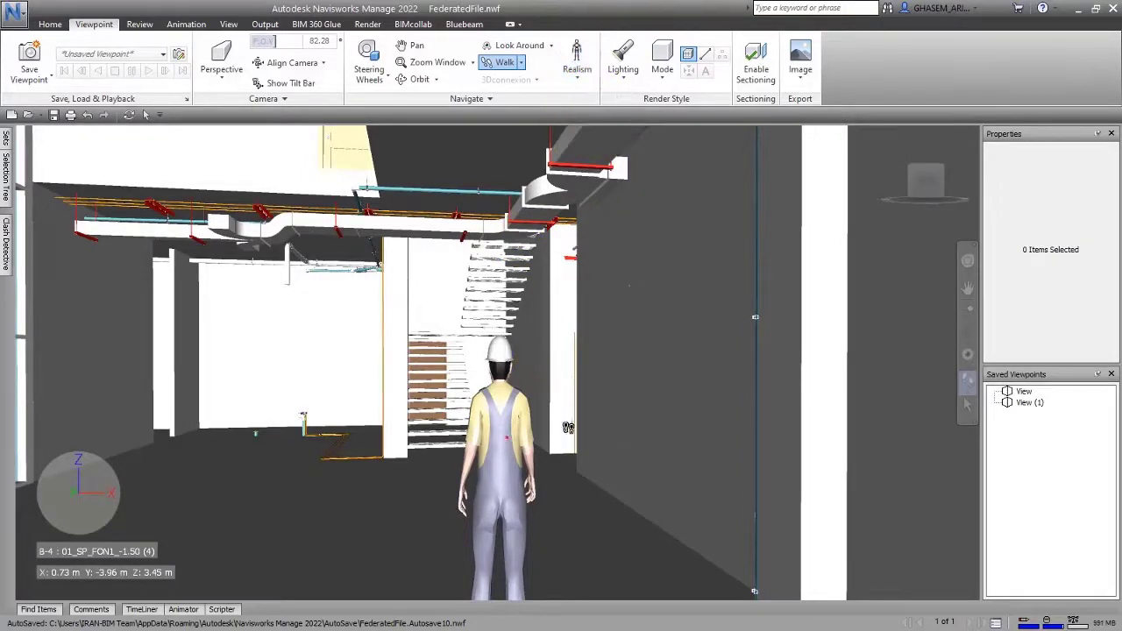
pyautogui.moveTo(568, 427); pyautogui.dragTo(749, 290)
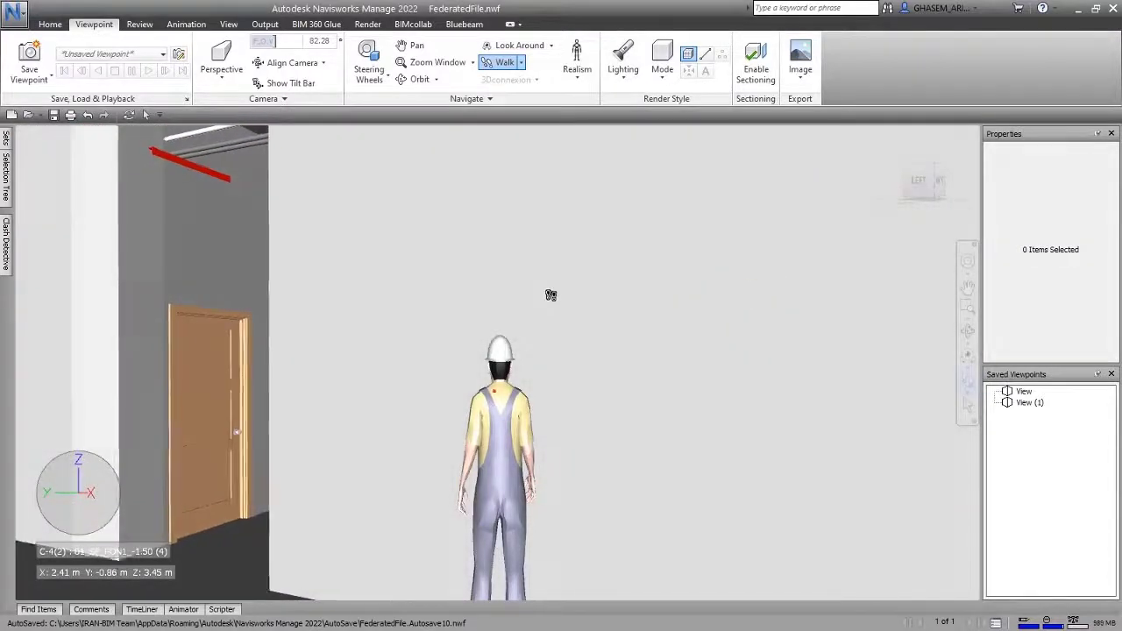
pyautogui.moveTo(550, 296); pyautogui.dragTo(263, 402)
# - Walk the avatar up to the low open stair treads and turn on the Crouch realism option
pyautogui.click(530, 70)
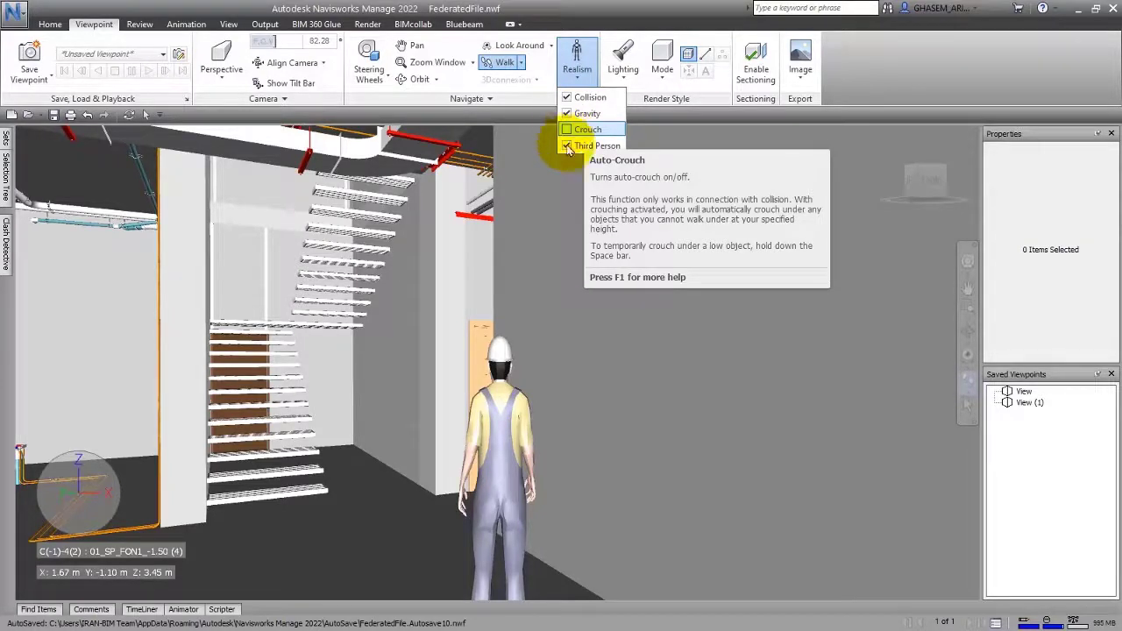
pyautogui.click(501, 475)
pyautogui.moveTo(522, 525); pyautogui.dragTo(539, 141)
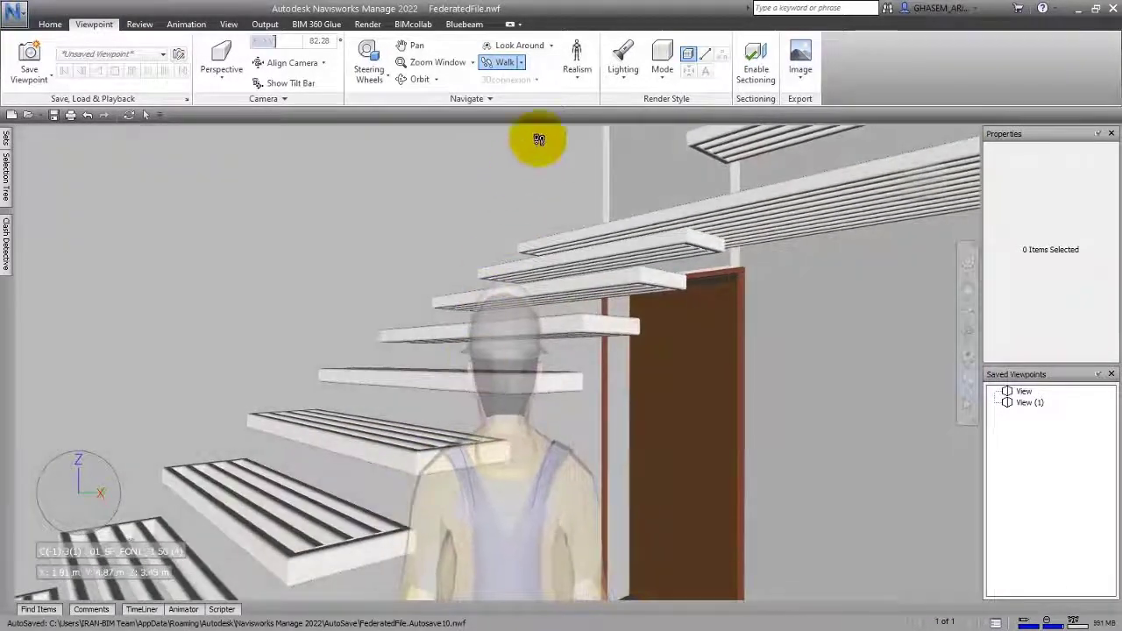
pyautogui.click(567, 130)
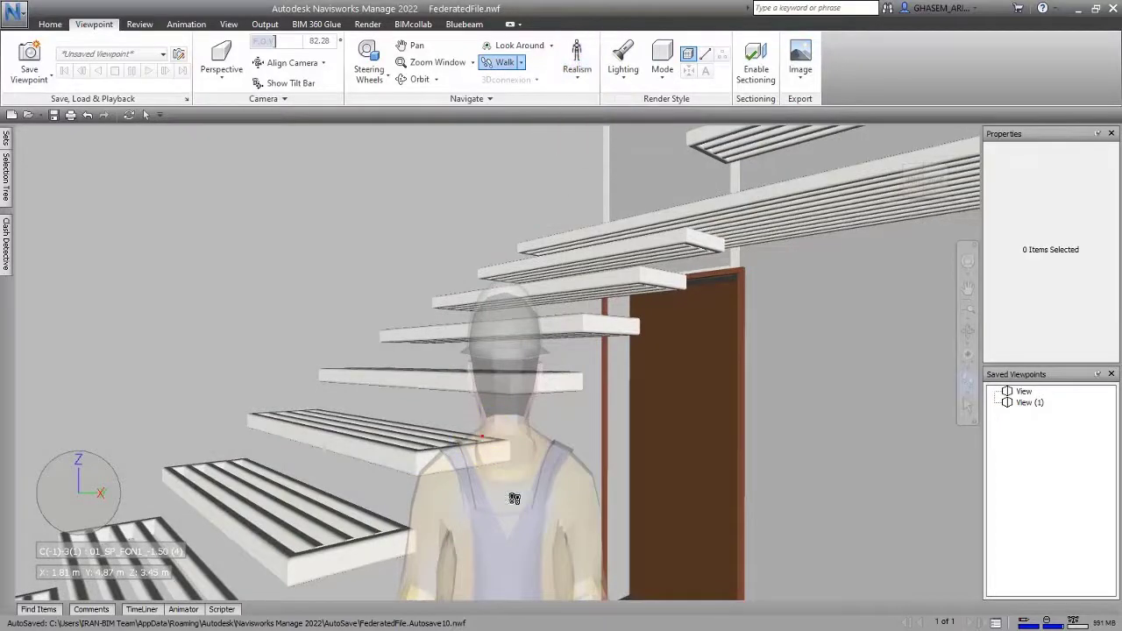
# - Turn the avatar around beside the open staircase and walk it across the ground floor toward the glazed wall and pipework
pyautogui.moveTo(489, 469); pyautogui.dragTo(316, 482)
pyautogui.moveTo(362, 441); pyautogui.dragTo(313, 427)
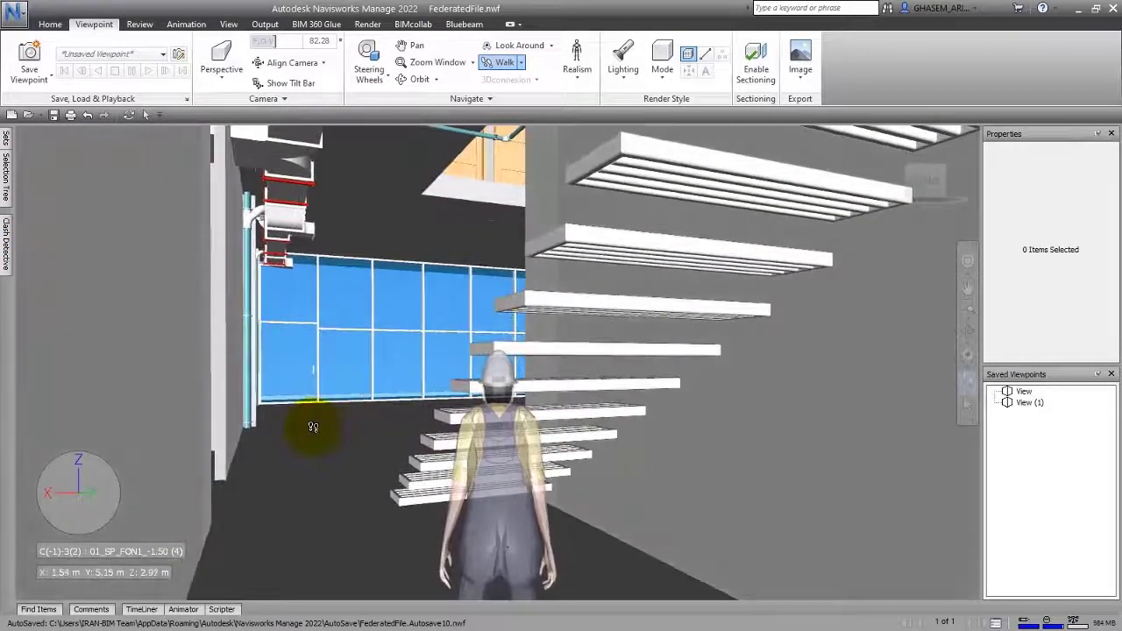
pyautogui.moveTo(492, 428); pyautogui.dragTo(391, 401)
pyautogui.moveTo(495, 451); pyautogui.dragTo(600, 406)
pyautogui.moveTo(529, 432); pyautogui.dragTo(614, 137)
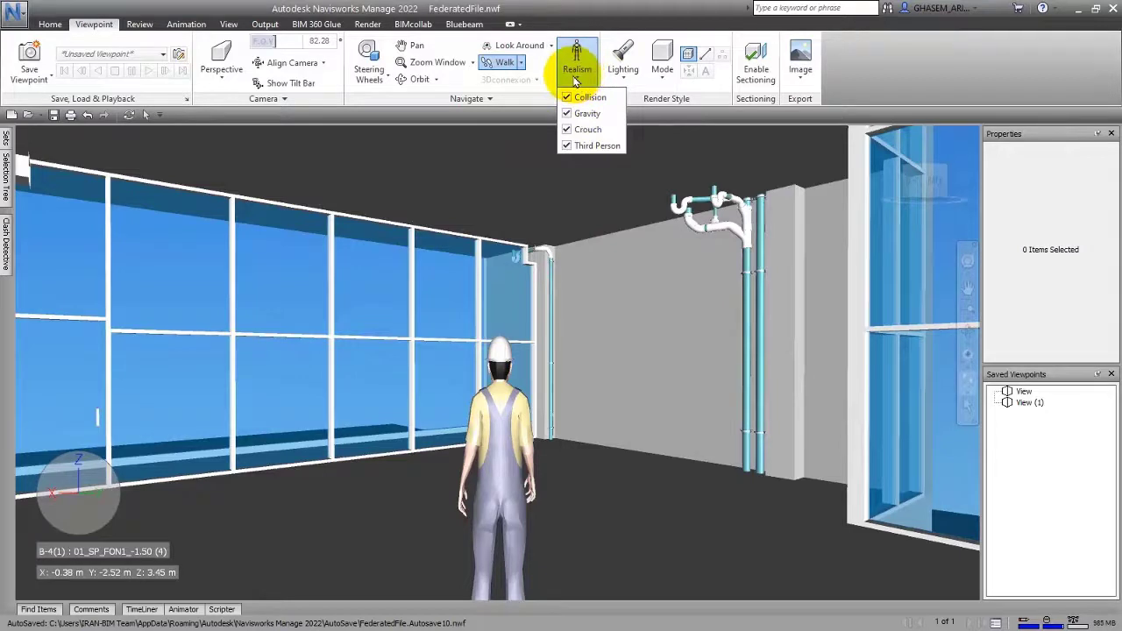
pyautogui.click(576, 81)
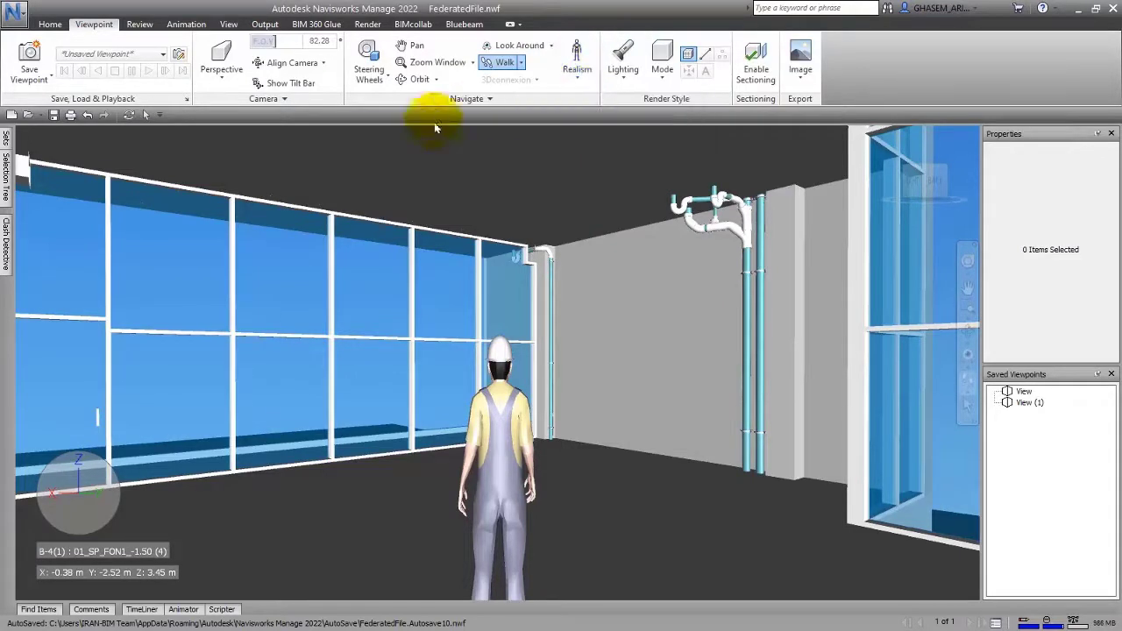
pyautogui.press('Right')
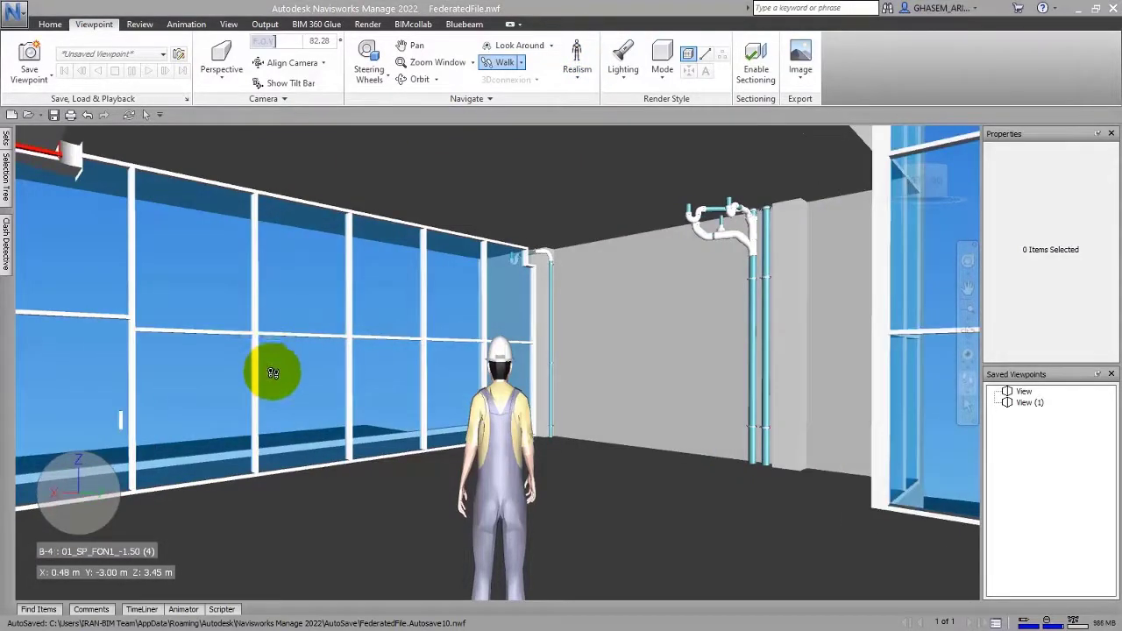
pyautogui.moveTo(449, 479); pyautogui.dragTo(121, 368)
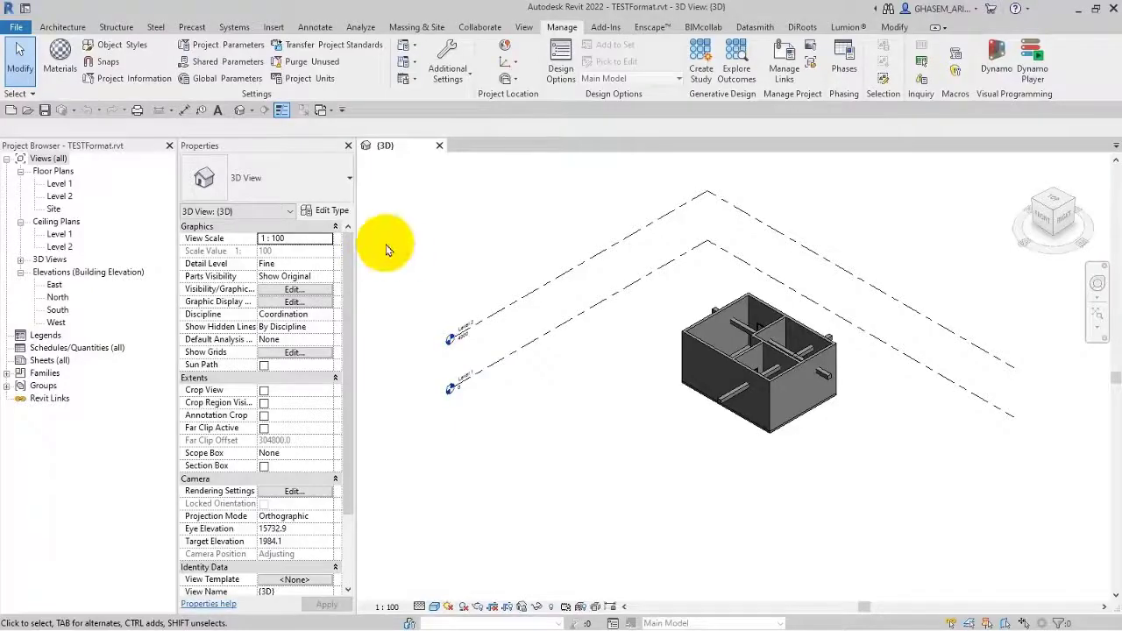
# - Switch to Revit and open the recent project A-99.6.2-V8
pyautogui.click(24, 9)
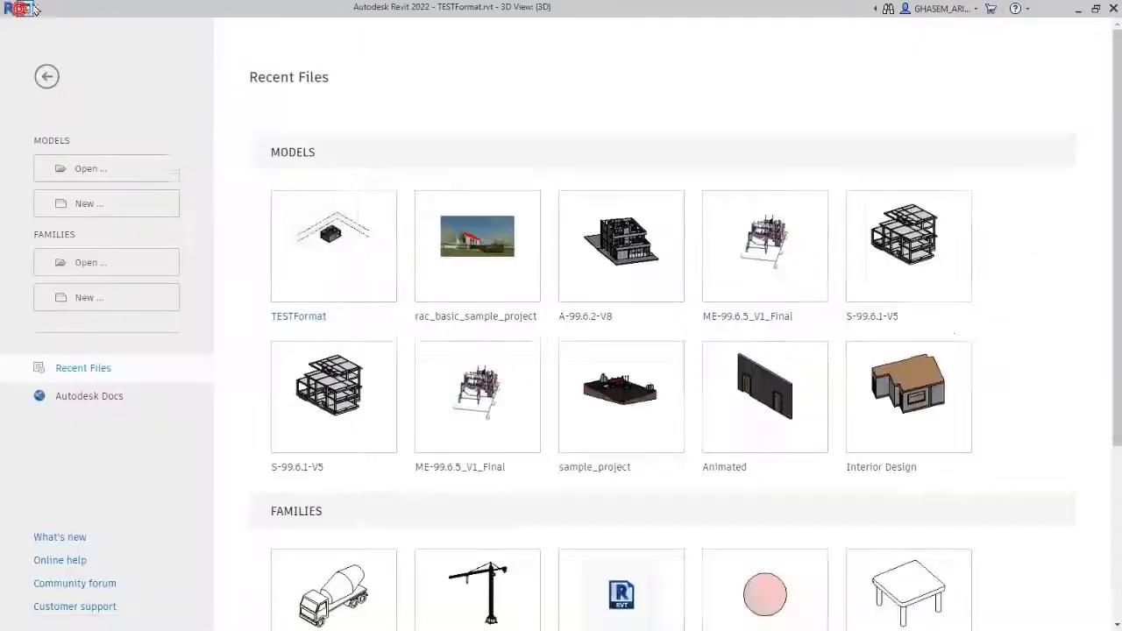
pyautogui.click(603, 244)
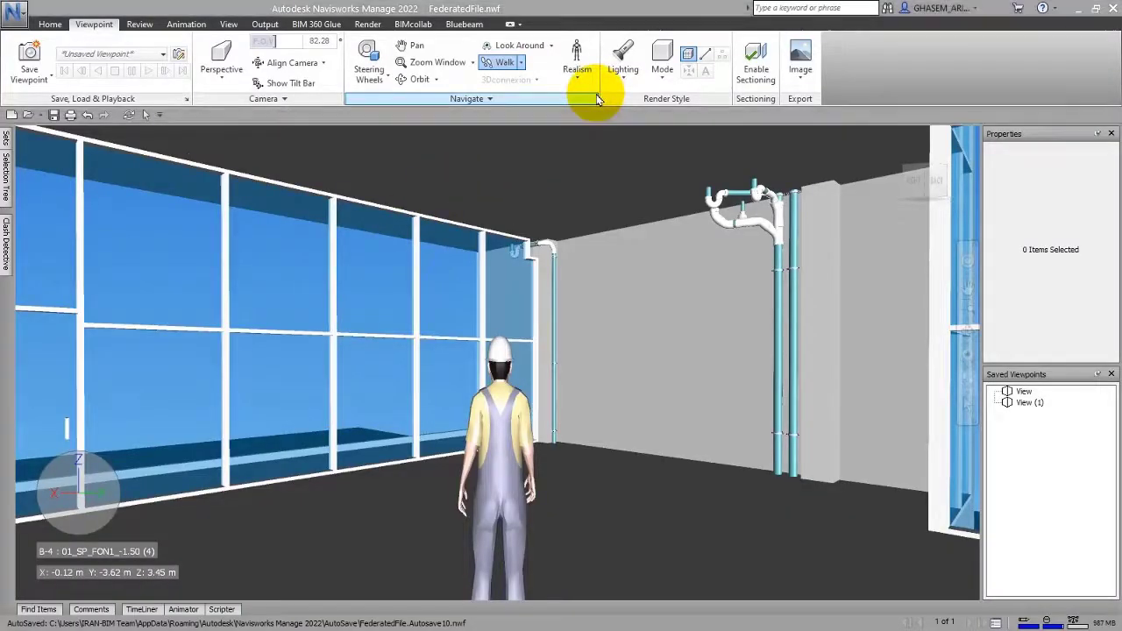
# - Switch back to Navisworks, toggle the Collision and Gravity realism options, and turn on Crouch for the third-person avatar
pyautogui.click(575, 70)
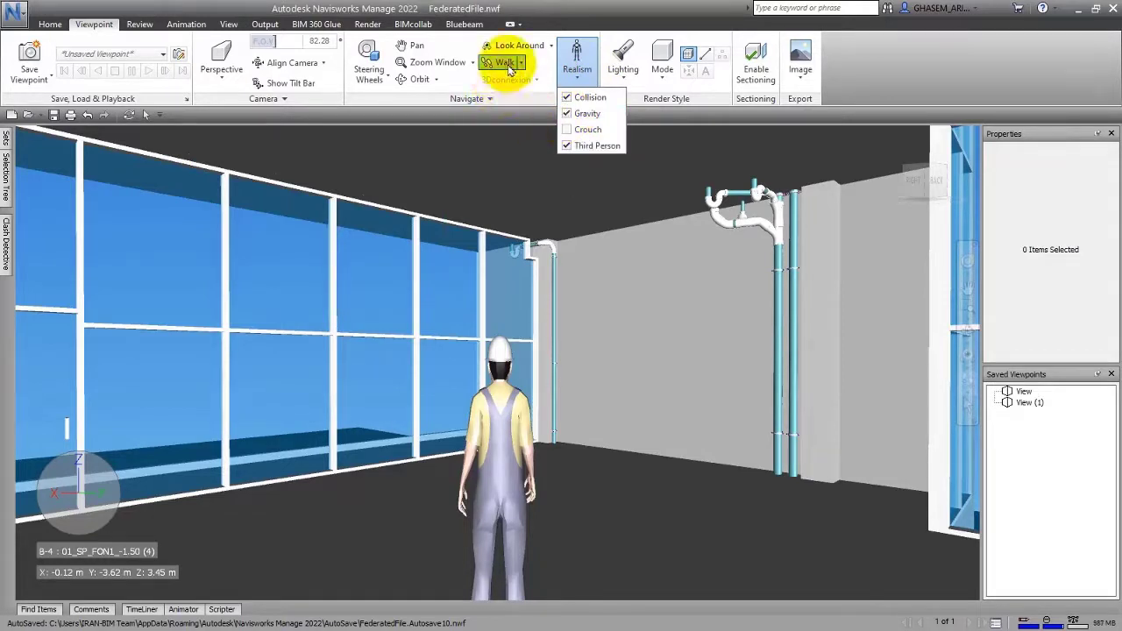
pyautogui.click(153, 116)
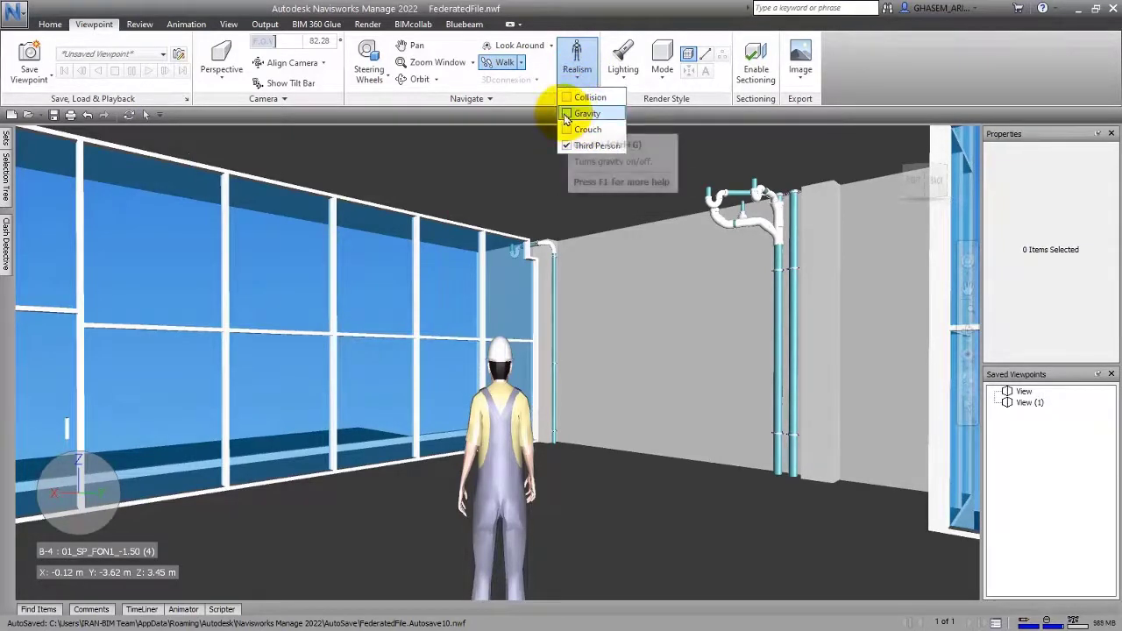
pyautogui.click(565, 115)
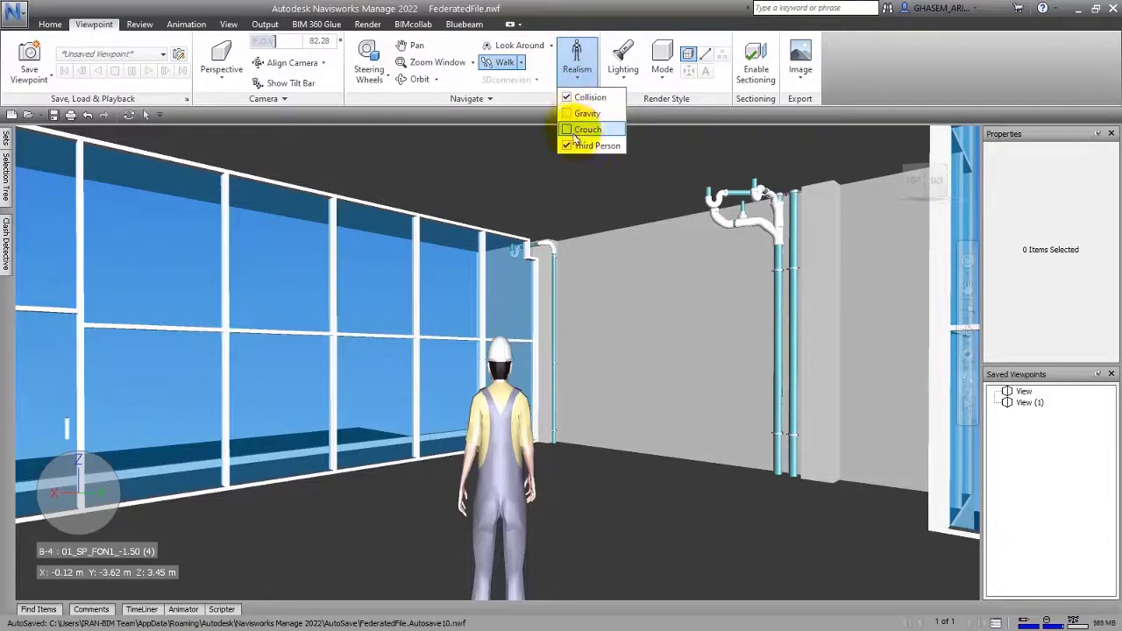
pyautogui.click(568, 131)
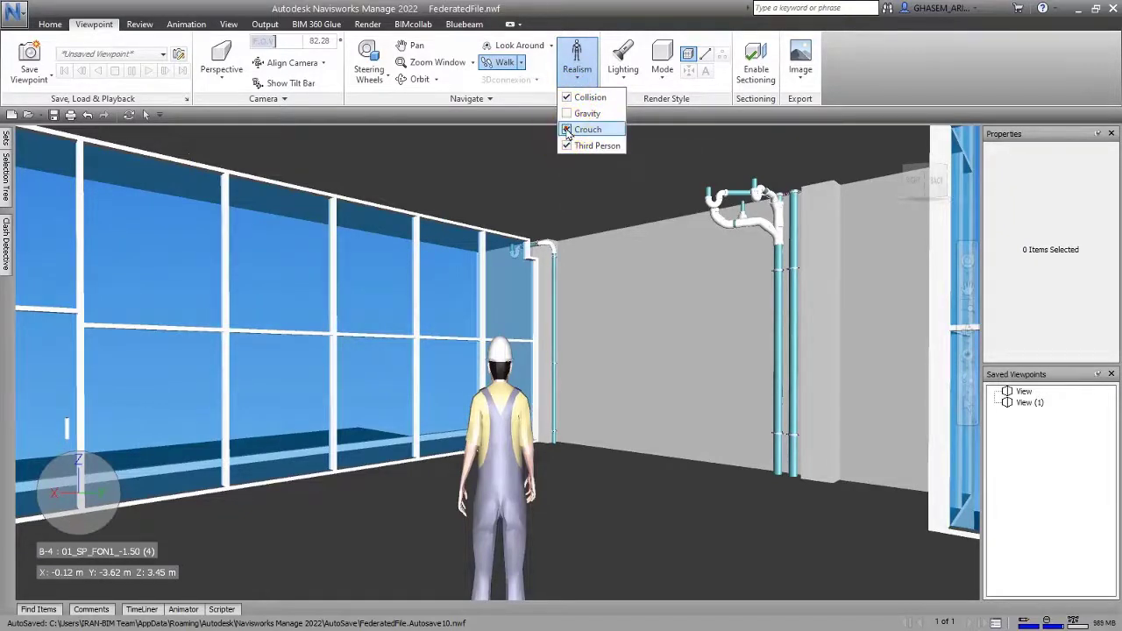
pyautogui.moveTo(585, 304); pyautogui.dragTo(548, 196)
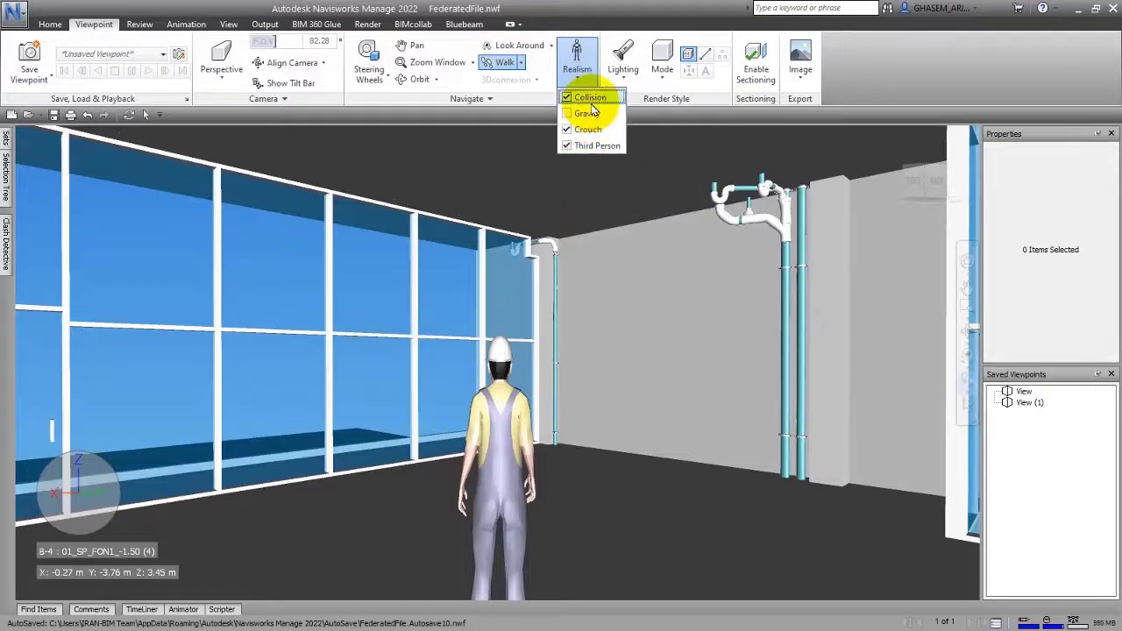
pyautogui.click(570, 98)
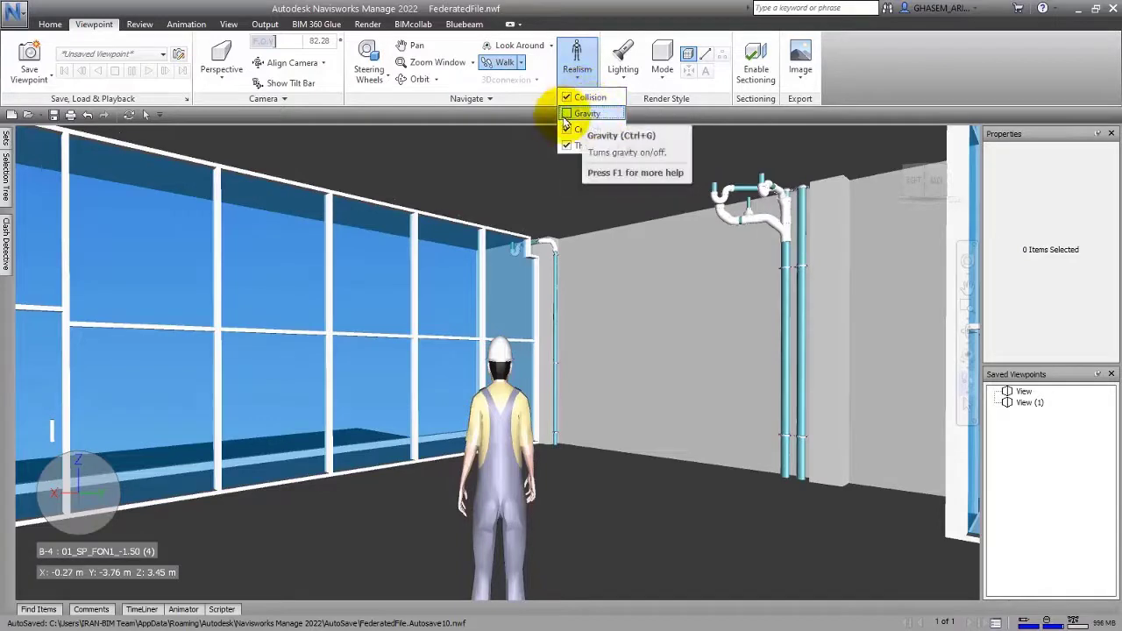
pyautogui.click(564, 113)
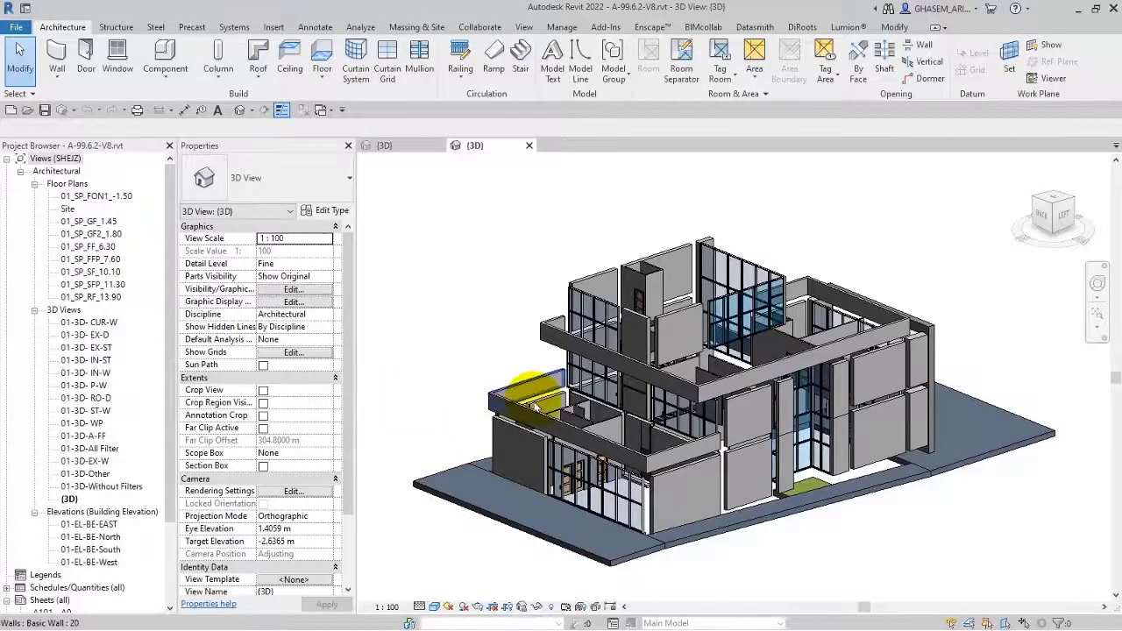
# - Switch to Revit and open the 01_SP_GF_1.45 floor plan of the architectural model at the front room
pyautogui.keyDown('shift'); pyautogui.moveTo(526, 395); pyautogui.dragTo(631, 467, button='middle'); pyautogui.keyUp('shift')
pyautogui.keyDown('shift'); pyautogui.moveTo(537, 291); pyautogui.dragTo(283, 293, button='middle'); pyautogui.keyUp('shift')
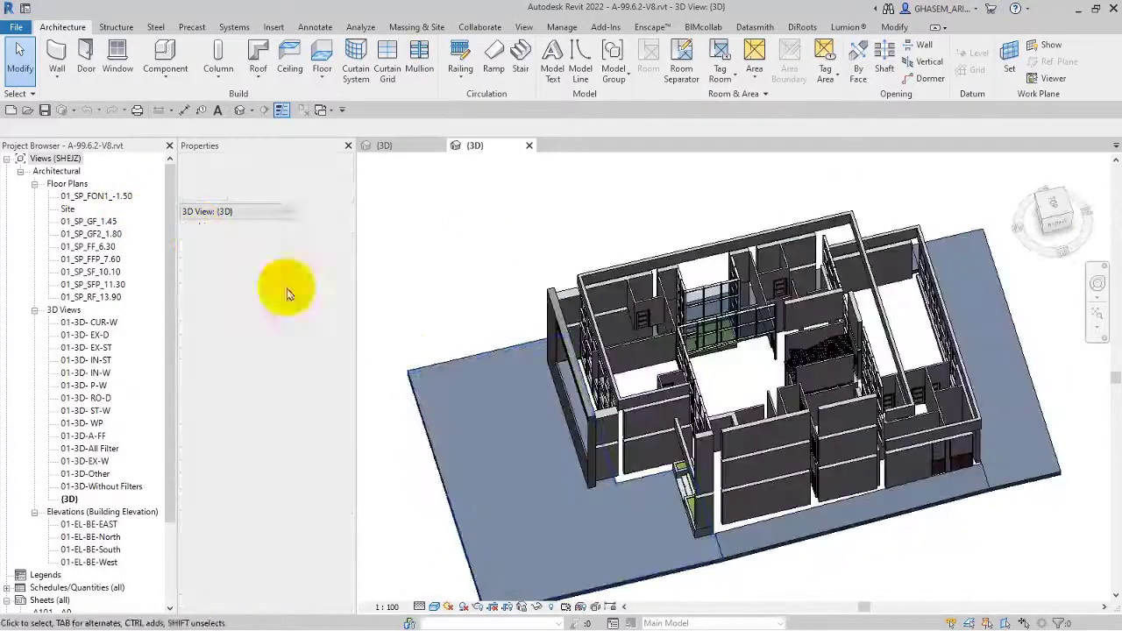
pyautogui.click(89, 225)
pyautogui.doubleClick(89, 225)
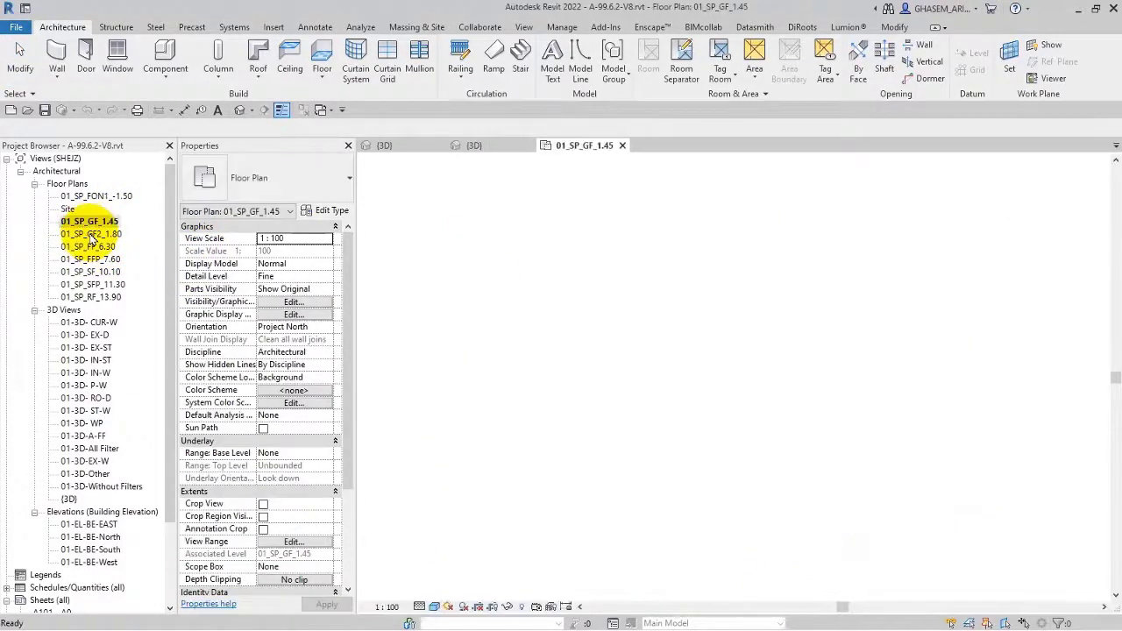
pyautogui.click(710, 434)
pyautogui.scroll(4, 748, 439)
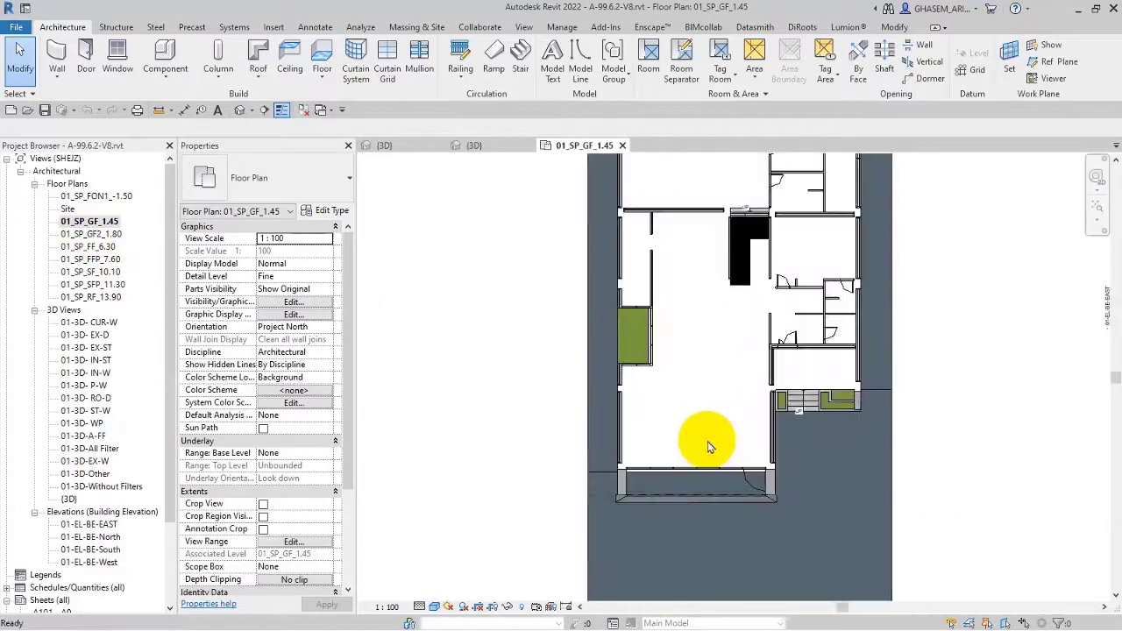
# - Draw two parallel Basic Wall 10 walls about 1.4 m long in the front room, with a top offset of 1.2 m
pyautogui.click(60, 58)
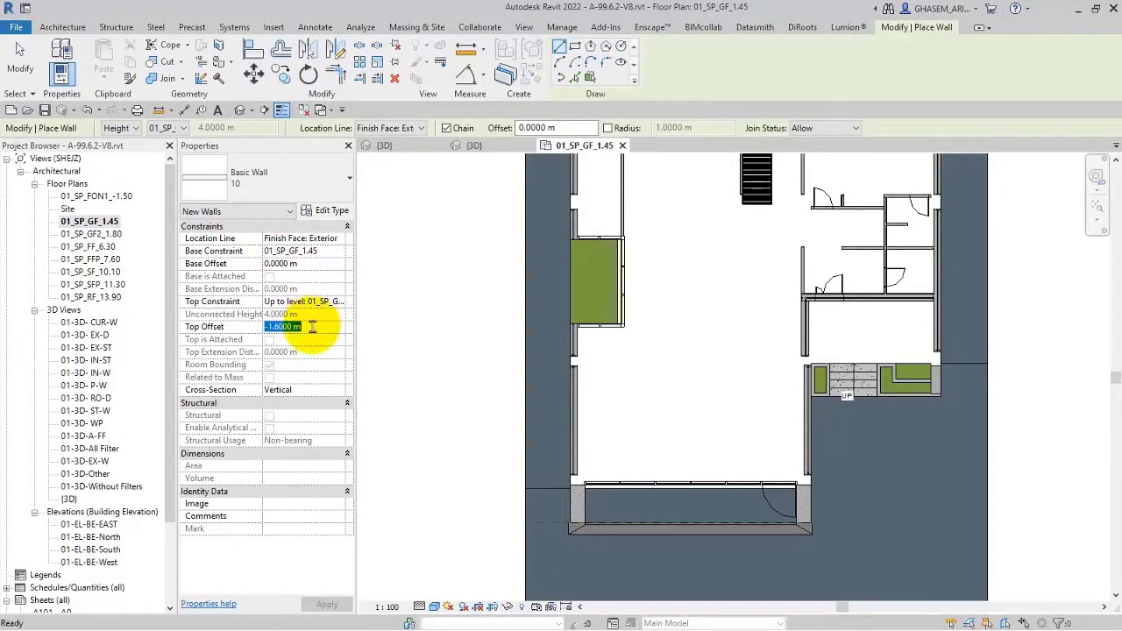
pyautogui.click(249, 329)
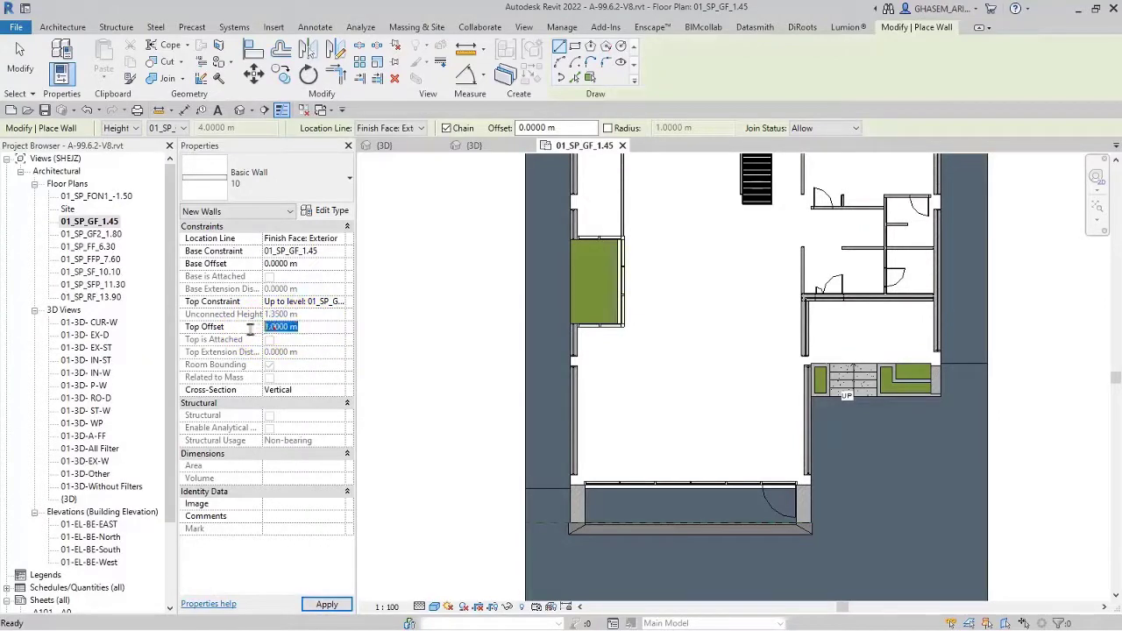
pyautogui.scroll(2, 594, 460)
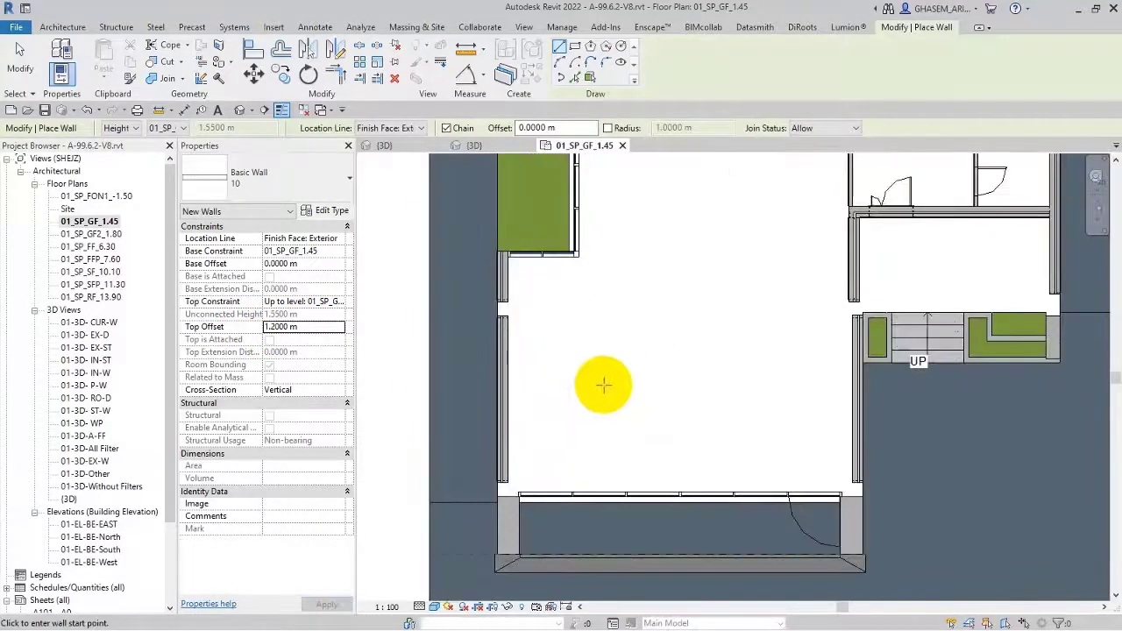
pyautogui.click(601, 383)
pyautogui.rightClick(614, 377)
pyautogui.click(623, 382)
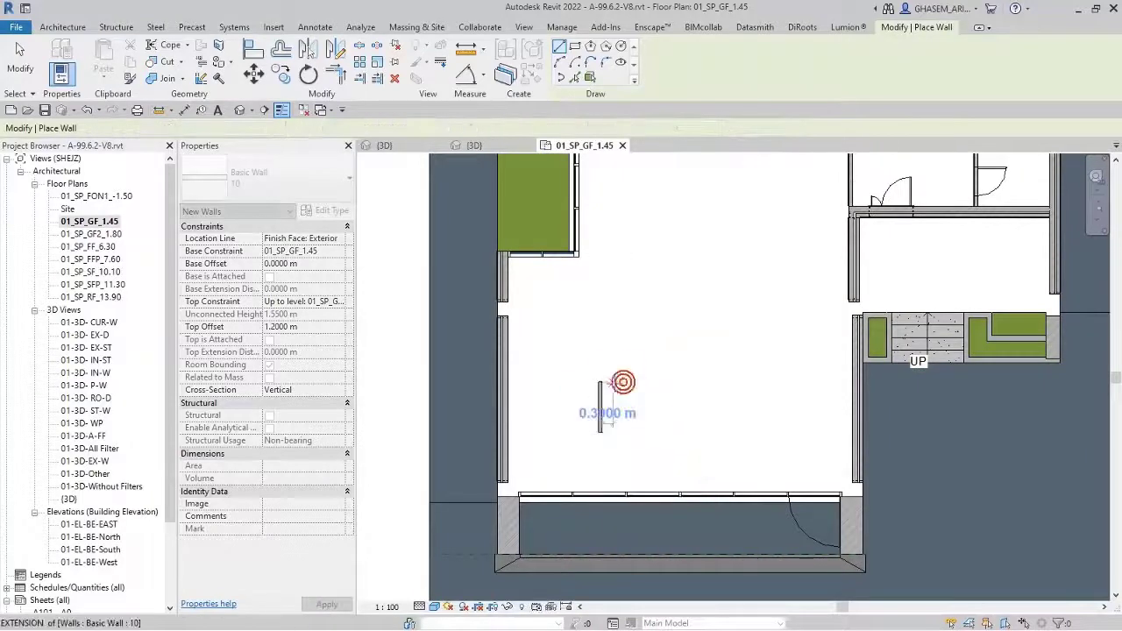
pyautogui.click(666, 382)
pyautogui.click(669, 443)
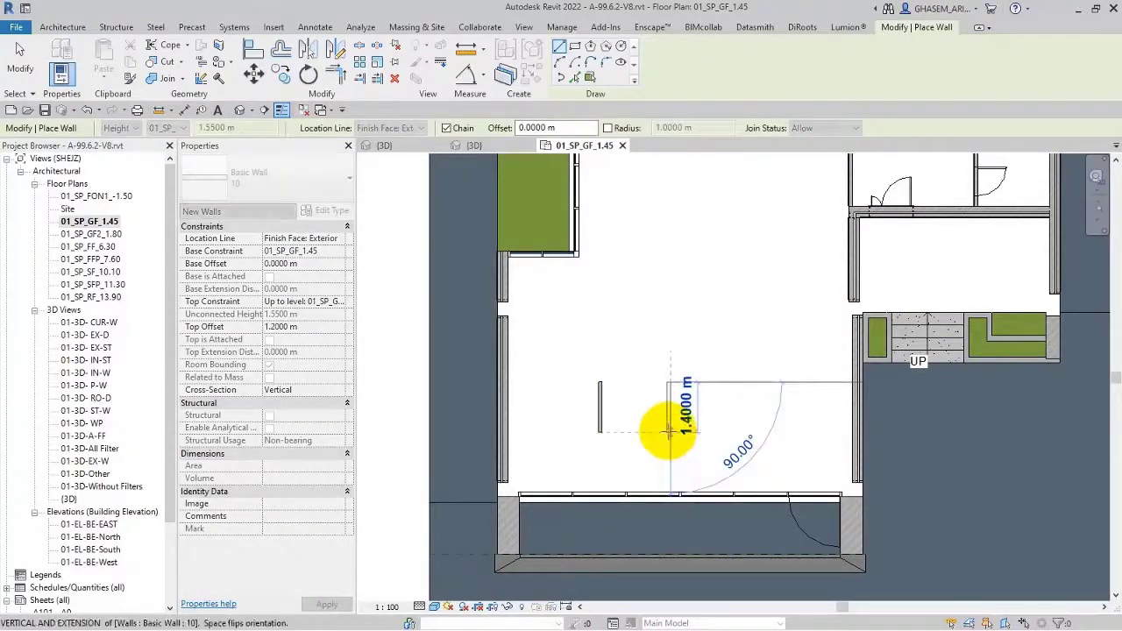
pyautogui.click(669, 430)
pyautogui.press('Escape')
# - Create a rectangular Generic Floor - 400mm - Filled spanning the two short walls, with a height offset of 1.2 m
pyautogui.click(62, 28)
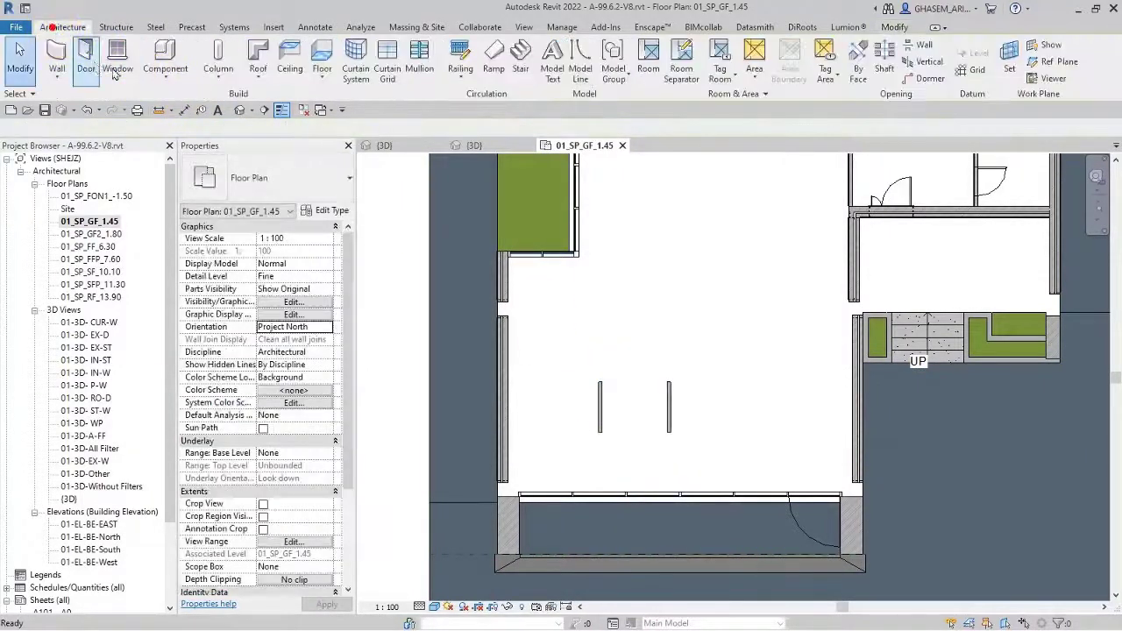
pyautogui.click(322, 58)
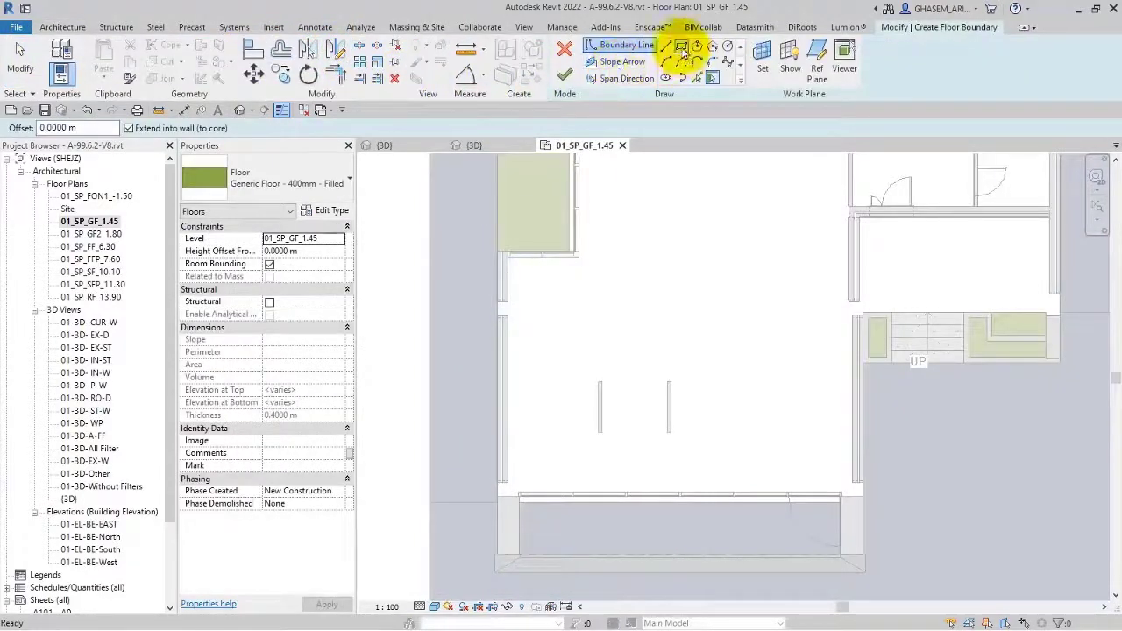
pyautogui.click(668, 46)
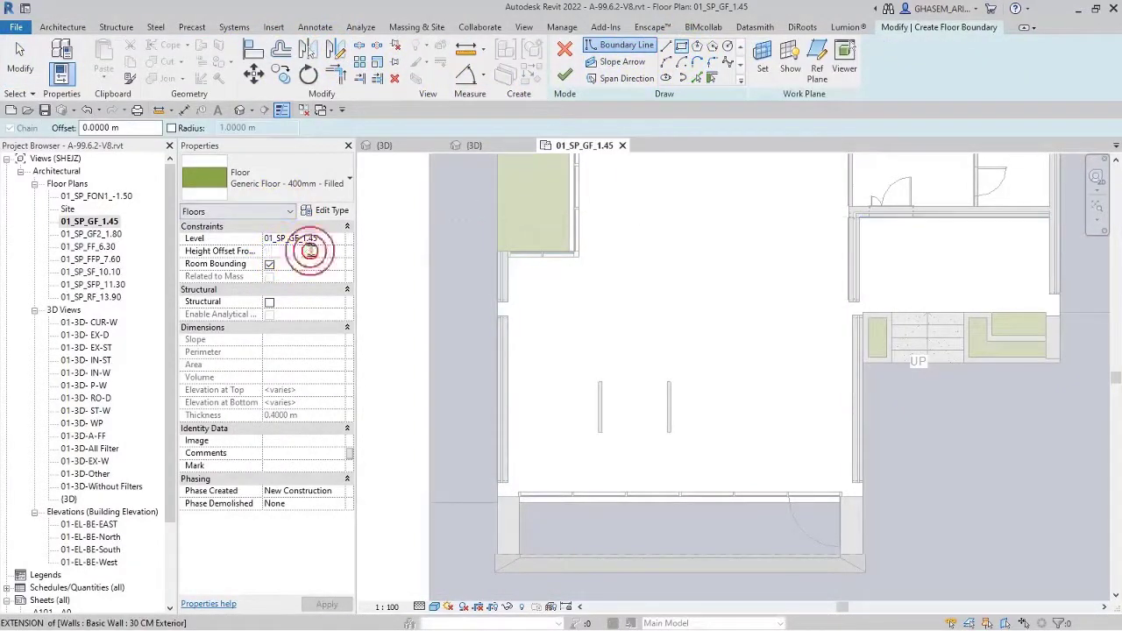
pyautogui.click(600, 382)
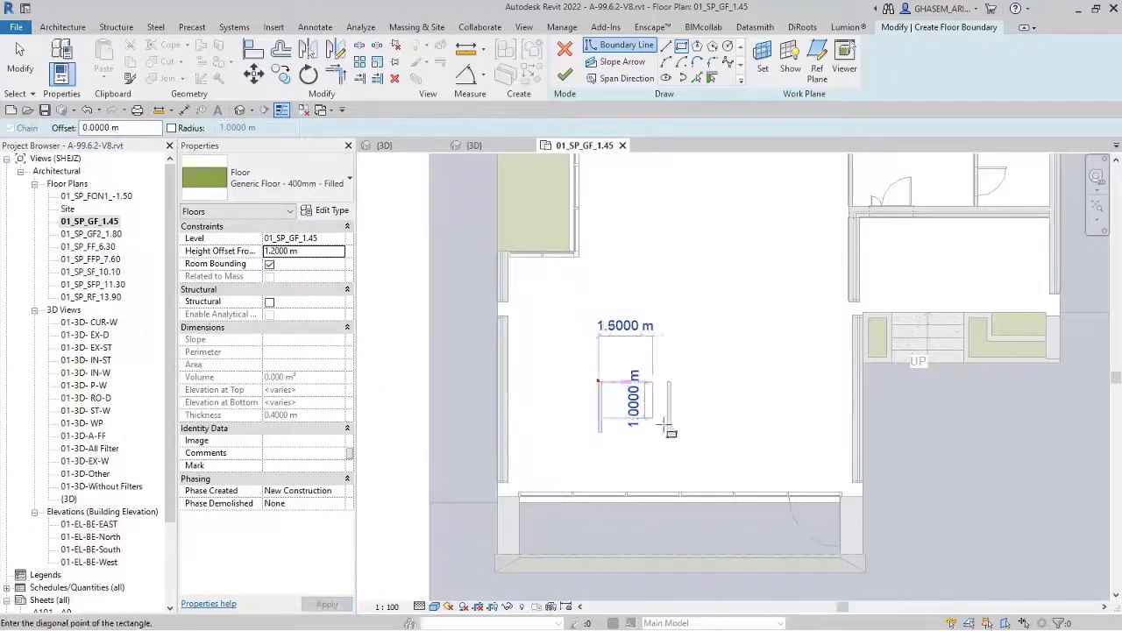
pyautogui.click(670, 433)
pyautogui.click(565, 76)
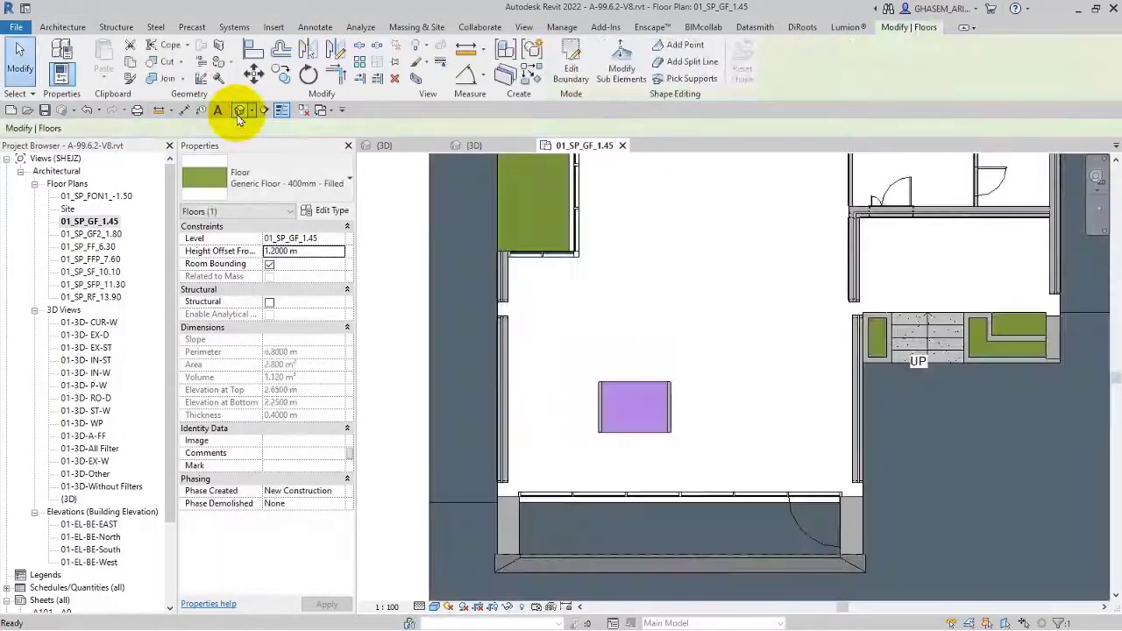
# - Show the model in the default 3D view from the glazed front and start exporting it to Navisworks NWC format
pyautogui.click(238, 111)
pyautogui.keyDown('shift'); pyautogui.moveTo(556, 461); pyautogui.dragTo(682, 241, button='middle'); pyautogui.keyUp('shift')
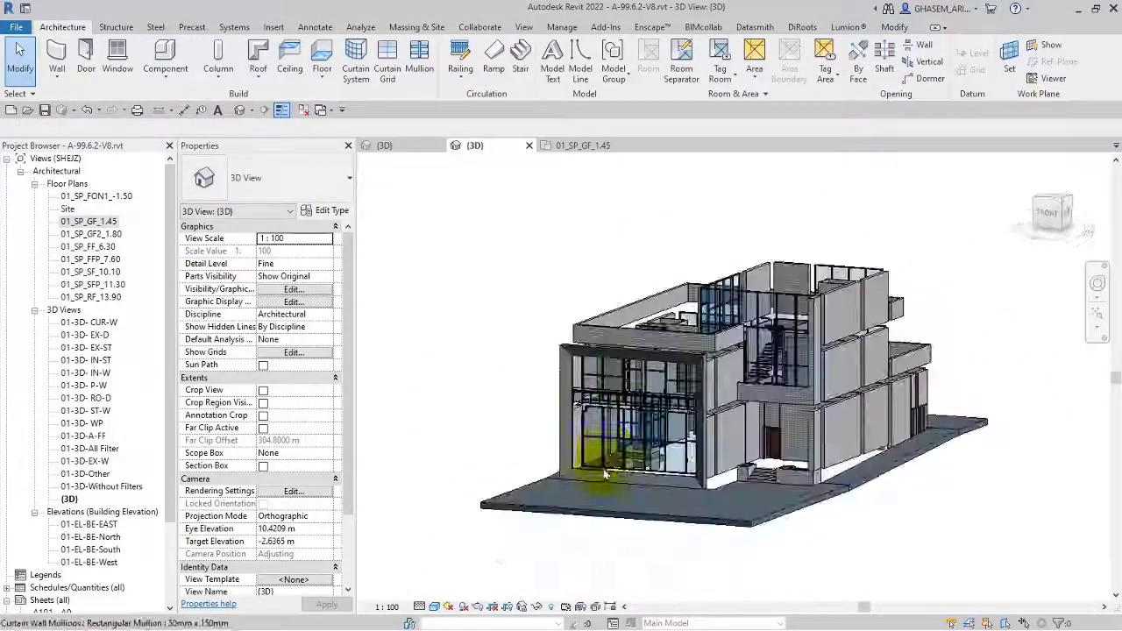
pyautogui.scroll(3, 605, 472)
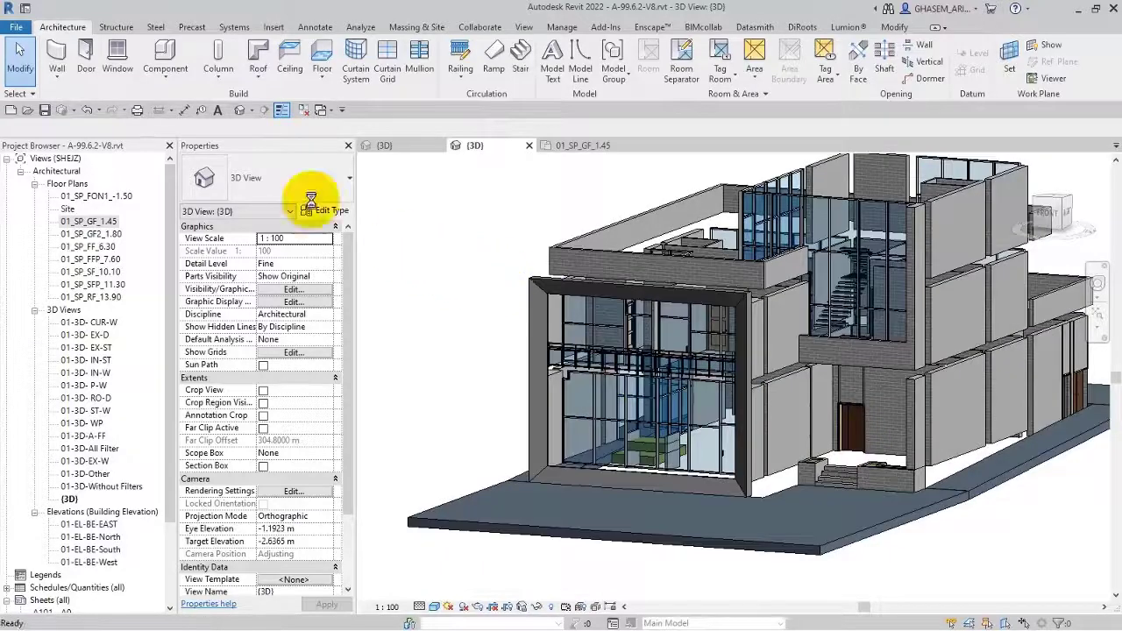
pyautogui.click(17, 29)
pyautogui.click(18, 32)
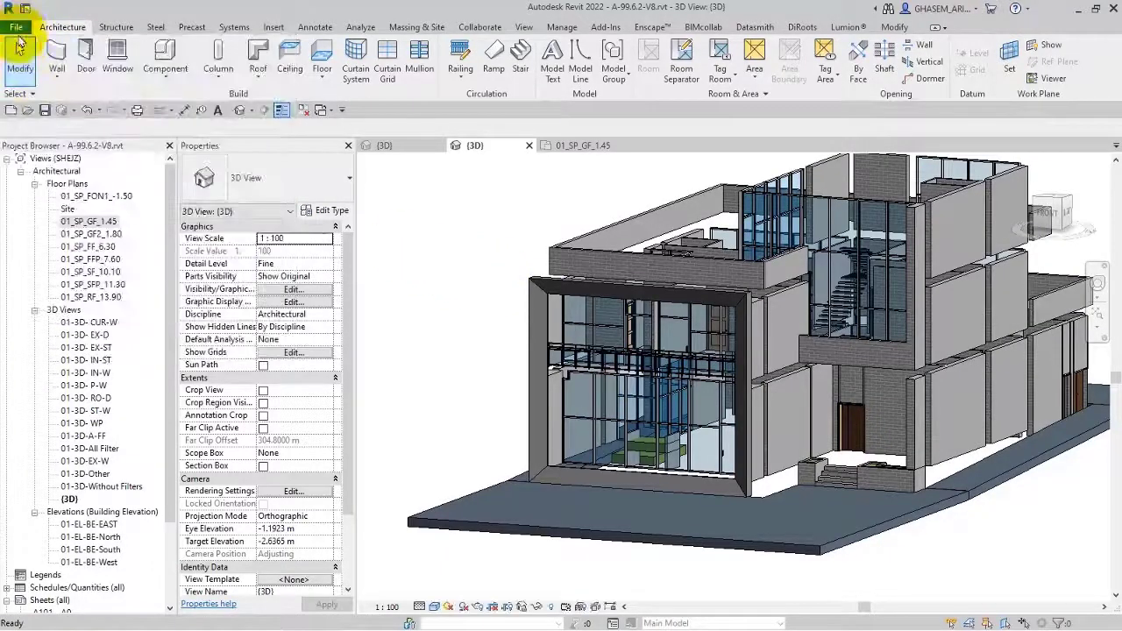
pyautogui.click(15, 25)
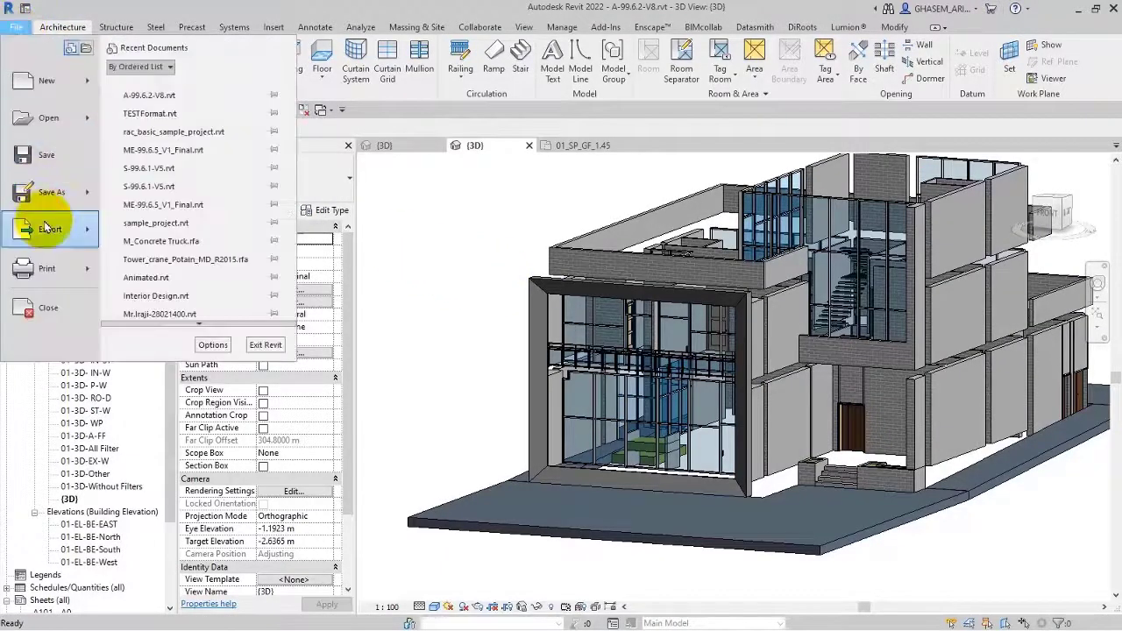
pyautogui.click(43, 223)
pyautogui.click(168, 290)
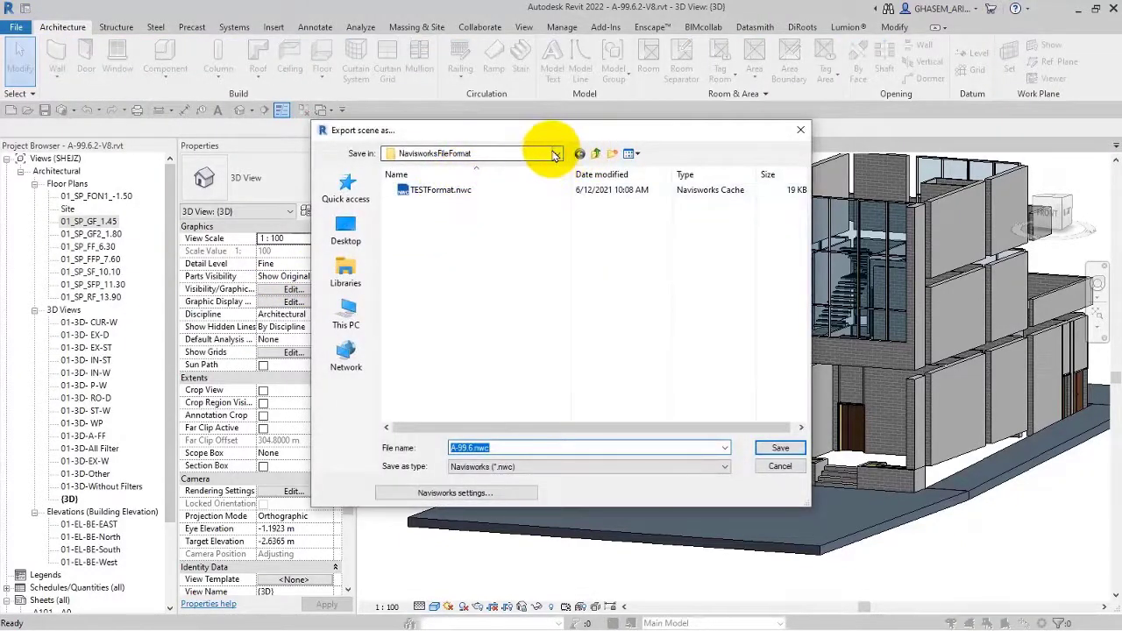
# - Save the export as A-99.6.nwc in the NWC folder, replacing the existing file
pyautogui.click(555, 154)
pyautogui.click(463, 395)
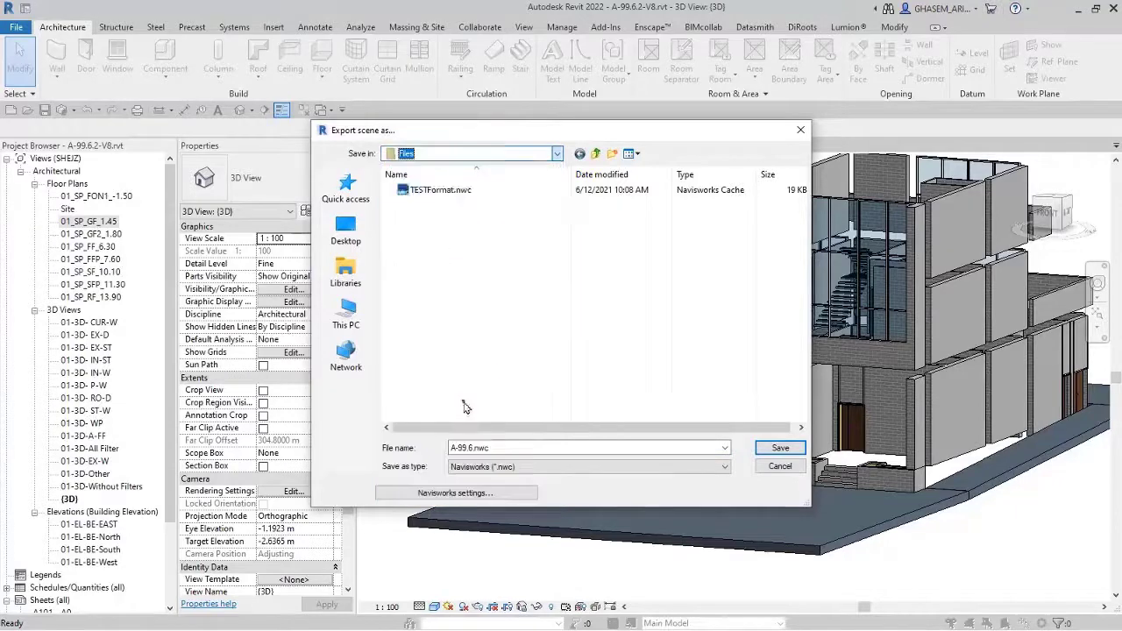
pyautogui.doubleClick(418, 247)
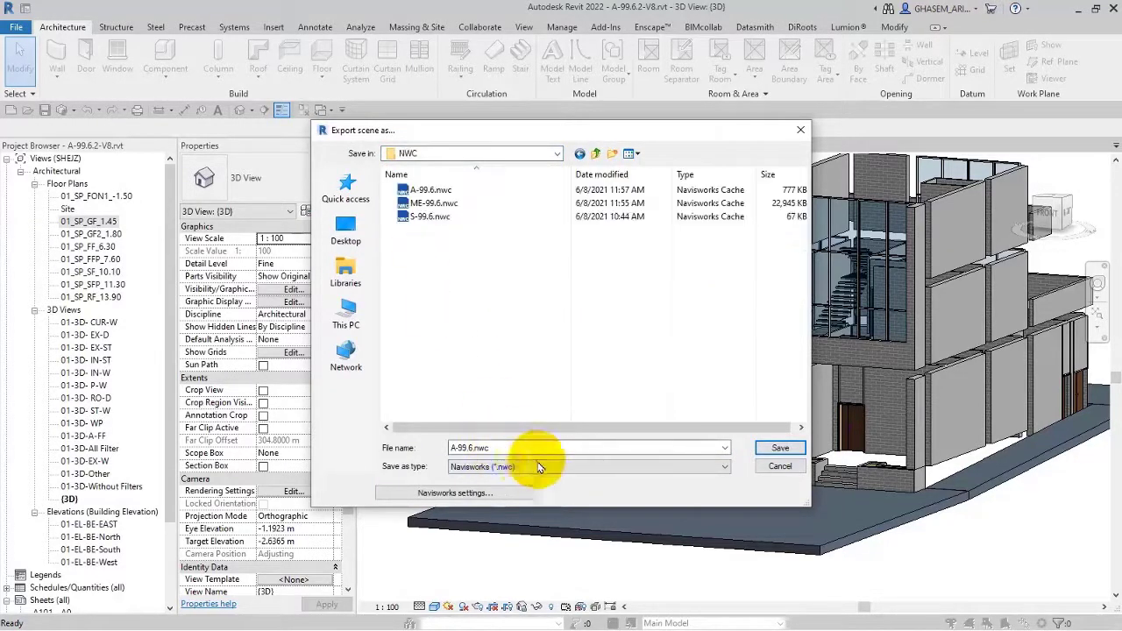
pyautogui.click(779, 448)
pyautogui.click(607, 326)
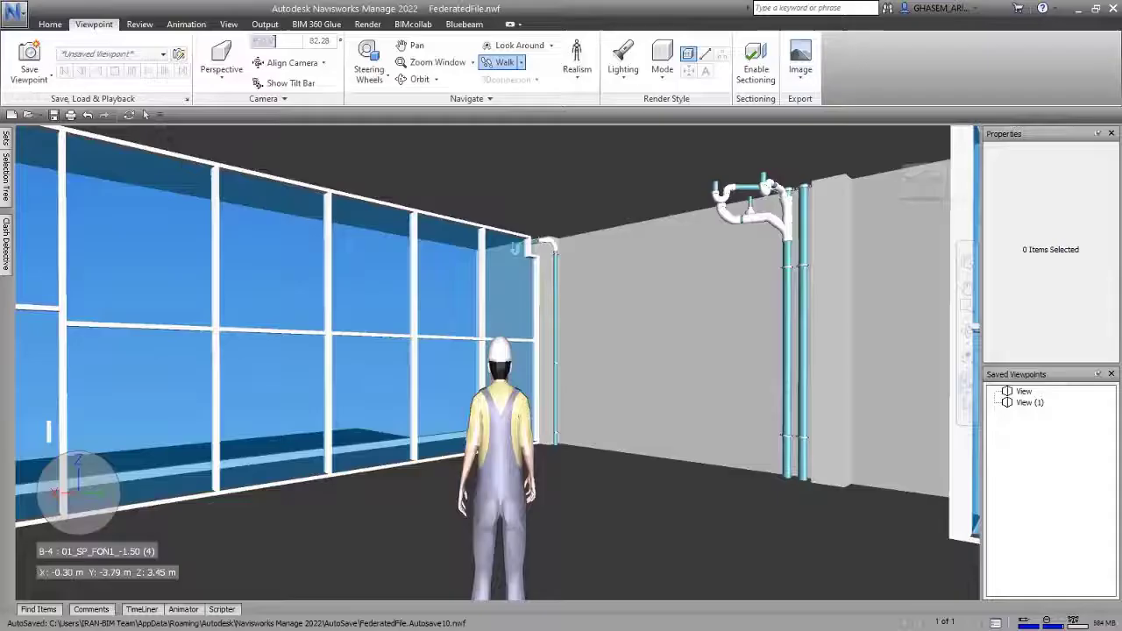
# - Refresh the federated model and walk the avatar toward the newly added low obstacle
pyautogui.click(50, 24)
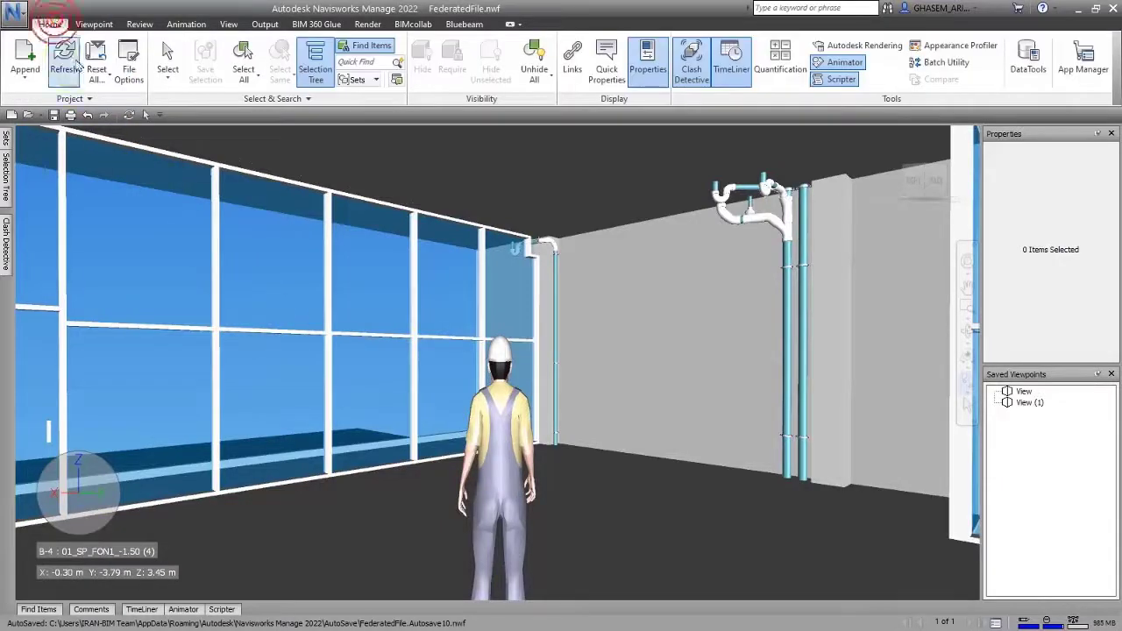
pyautogui.click(70, 62)
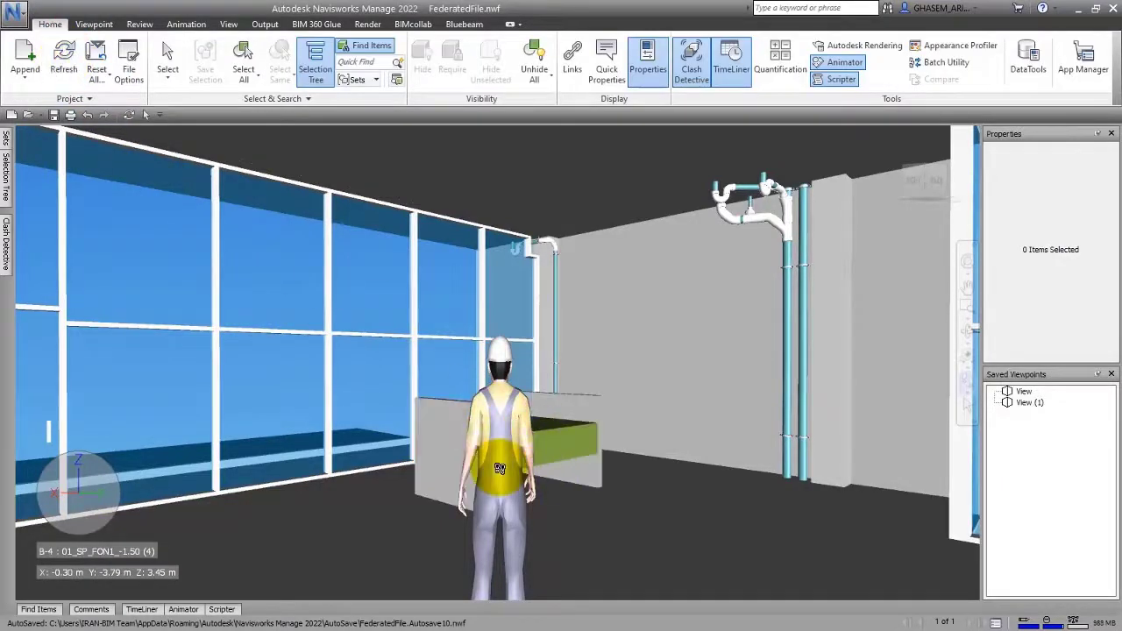
pyautogui.moveTo(499, 469); pyautogui.dragTo(526, 582)
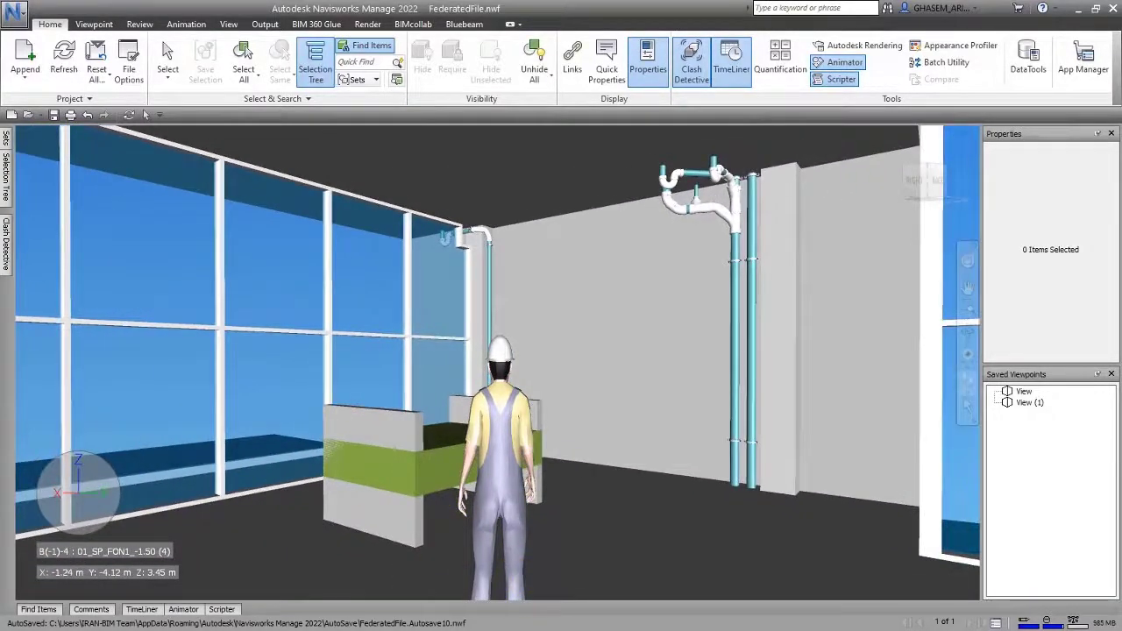
# - Switch to Revit and temporarily hide the Storefront curtain wall in front of the obstacle in the 3D view
pyautogui.hotkey('alt', 'Tab')
pyautogui.scroll(3, 668, 444)
pyautogui.keyDown('shift'); pyautogui.moveTo(634, 453); pyautogui.dragTo(582, 474, button='middle'); pyautogui.keyUp('shift')
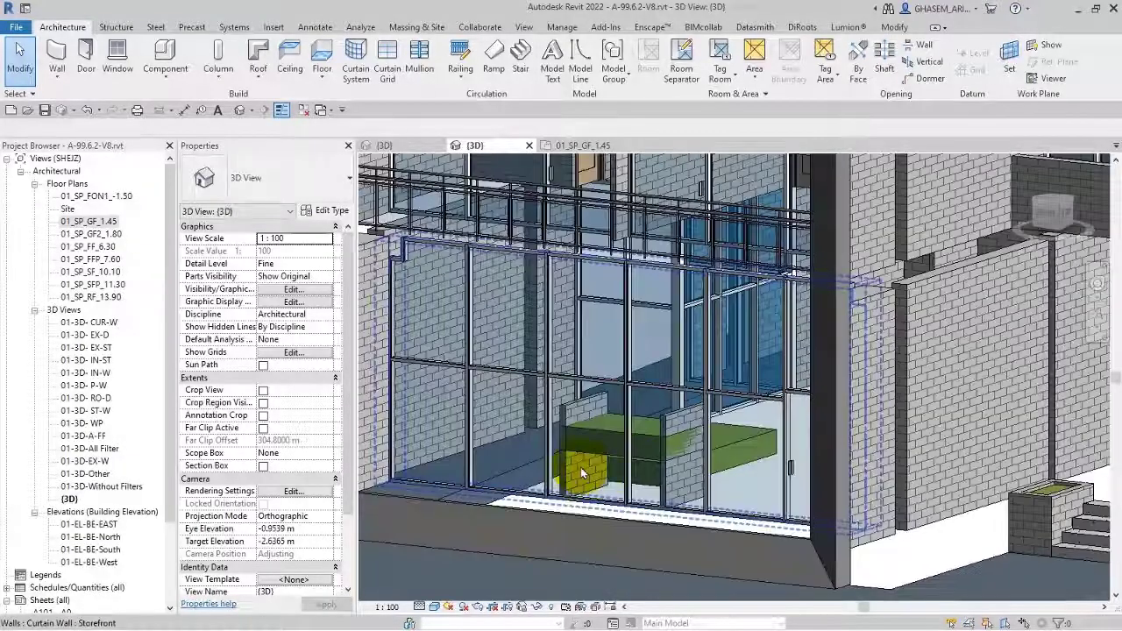
pyautogui.click(582, 474)
pyautogui.click(538, 606)
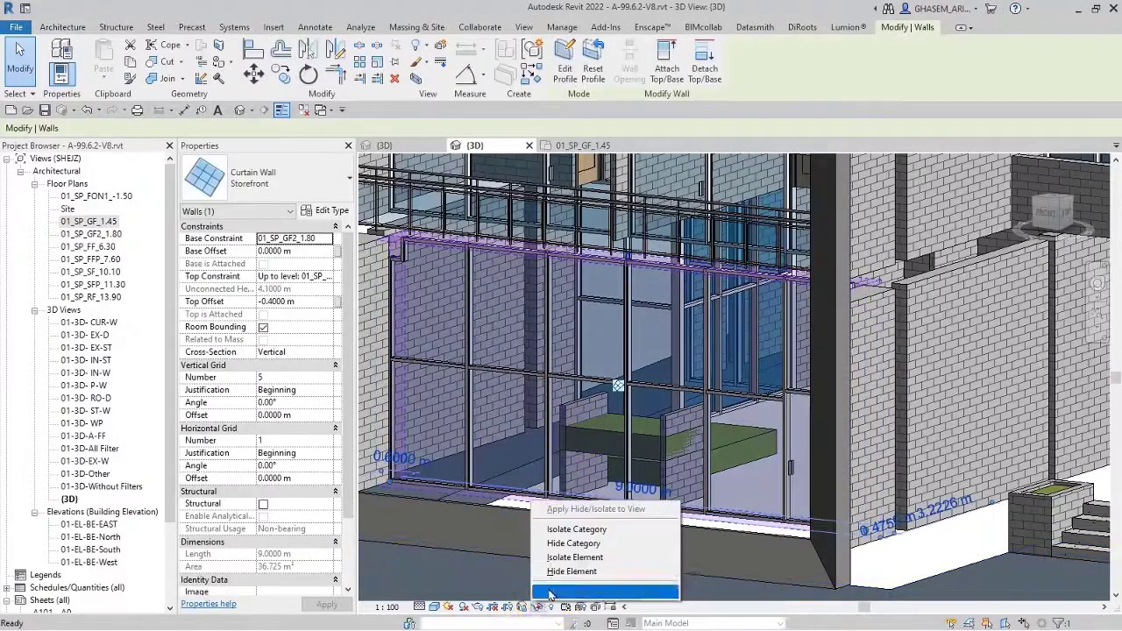
pyautogui.click(571, 571)
# - Set the base constraint of both short obstacle walls to level 01_SP_GF2_1.80
pyautogui.click(584, 447)
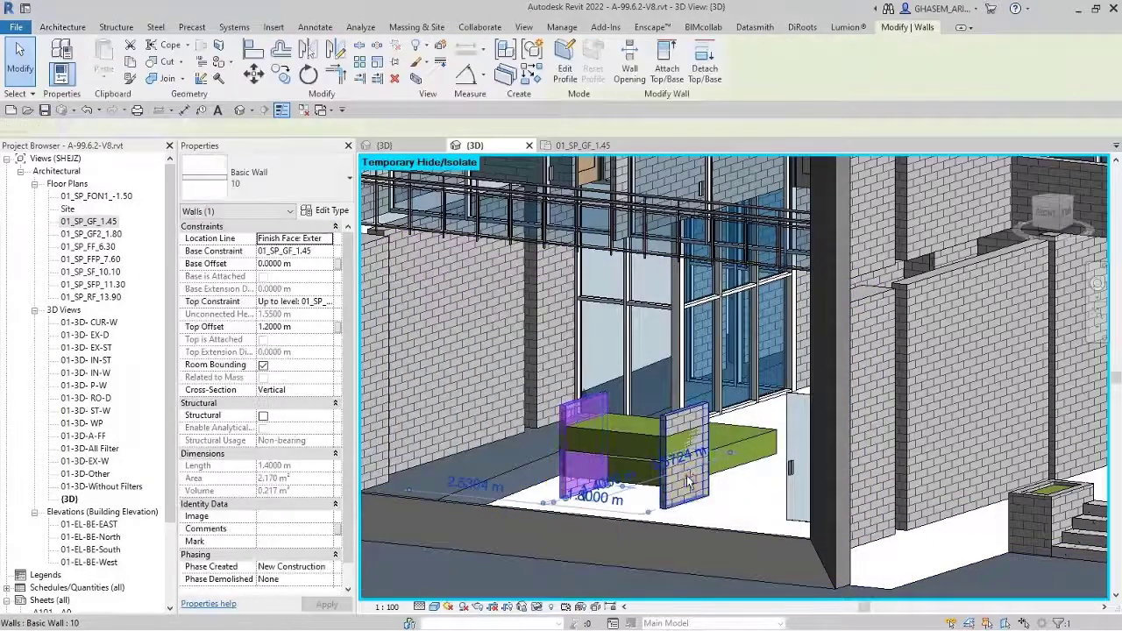
pyautogui.keyDown('ctrl'); pyautogui.click(689, 480); pyautogui.keyUp('ctrl')
pyautogui.click(306, 262)
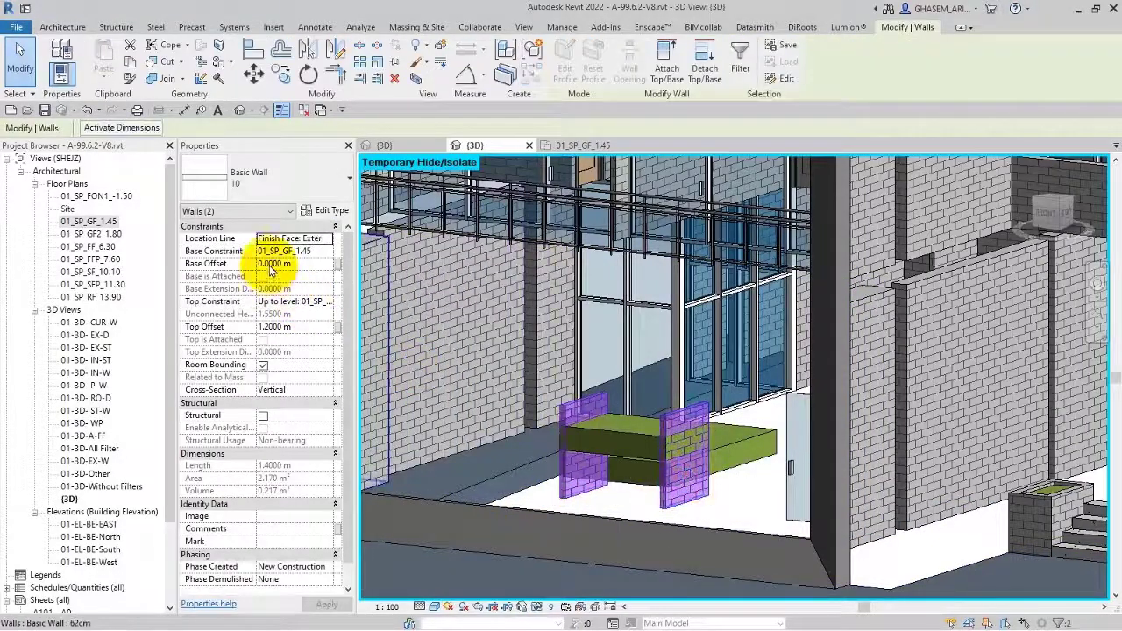
pyautogui.click(324, 252)
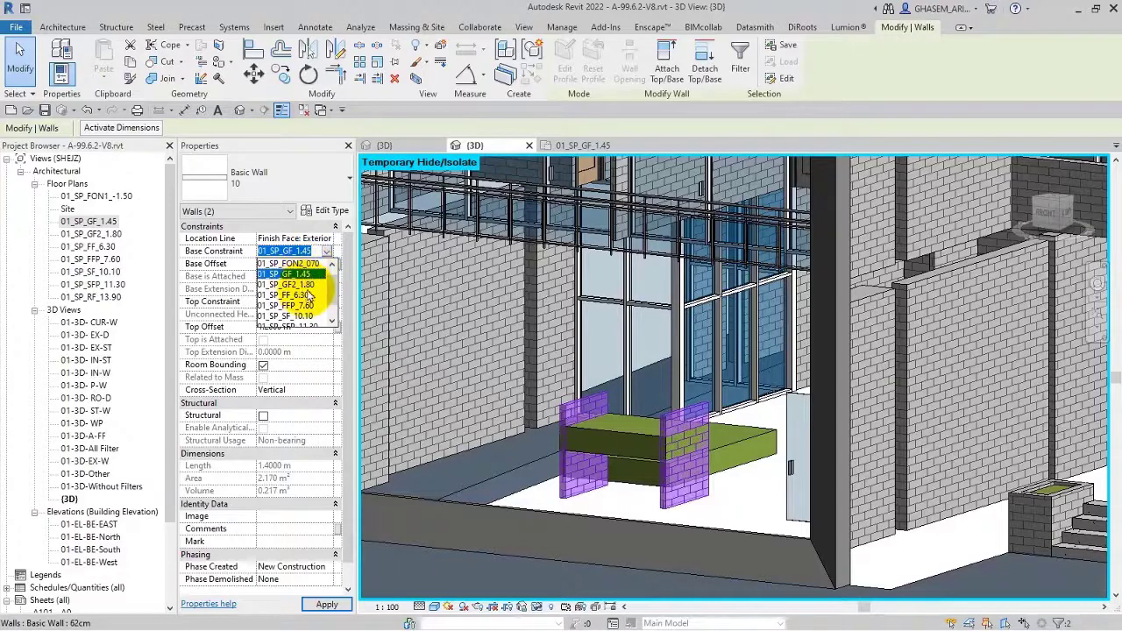
pyautogui.scroll(1, 329, 305)
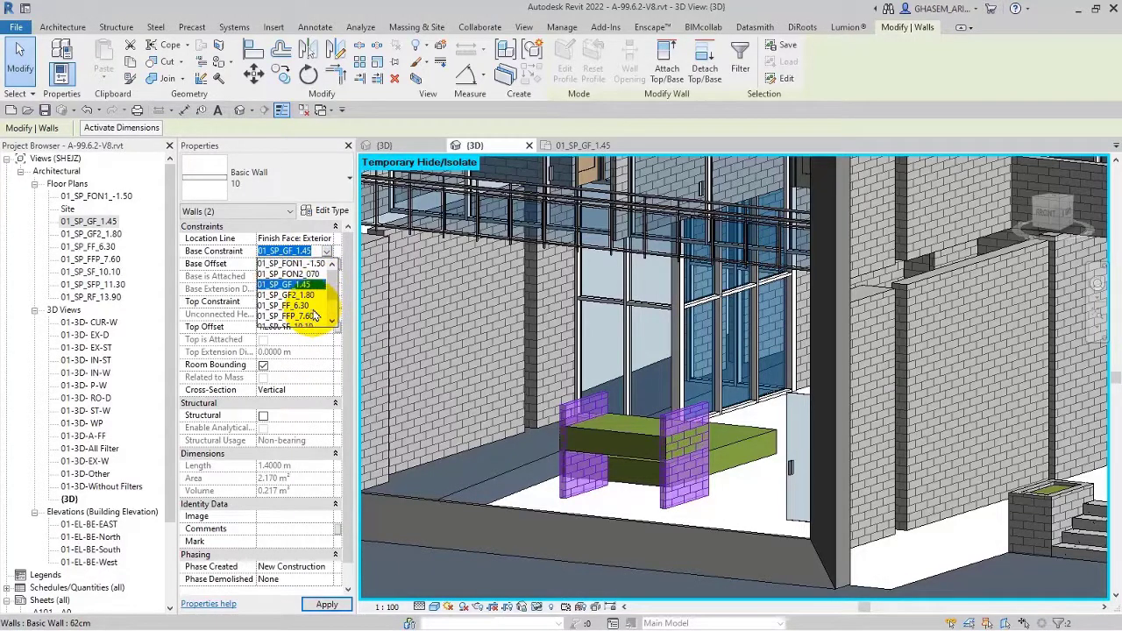
pyautogui.click(306, 296)
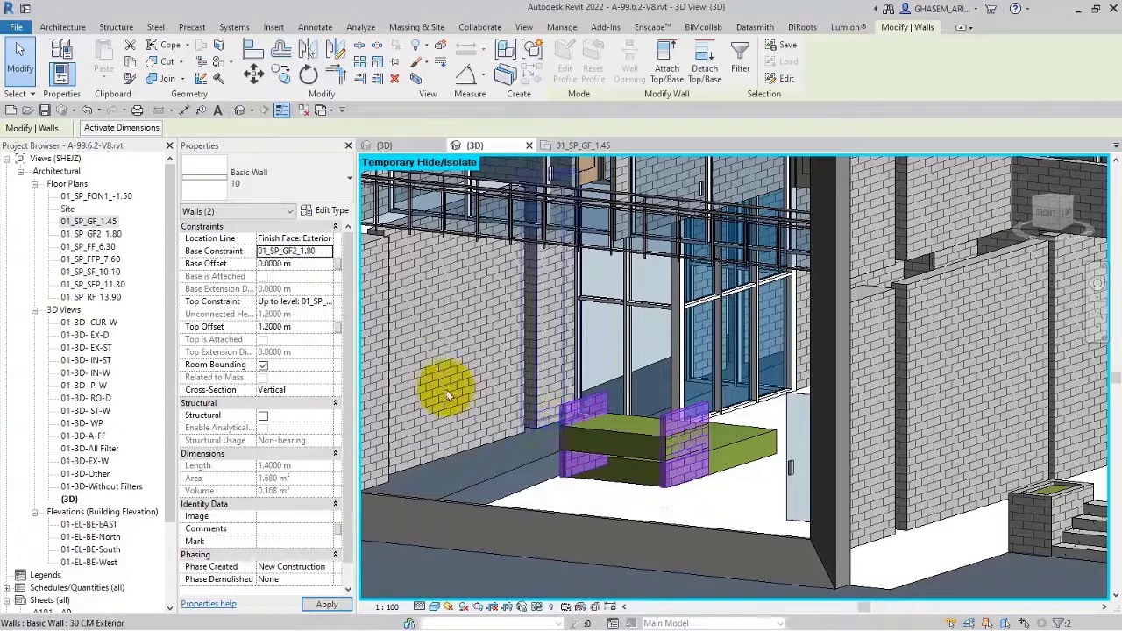
# - Set the two short walls' top offset to 2 m and the obstacle floor's height offset to 2.5 m
pyautogui.click(316, 326)
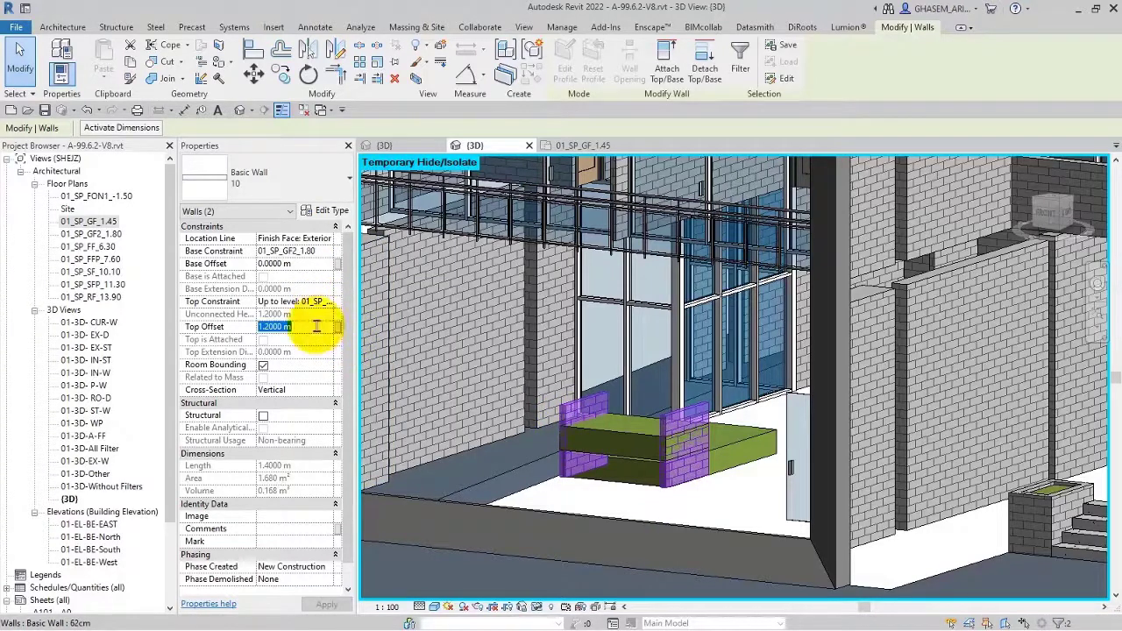
pyautogui.write('2')
pyautogui.click(625, 436)
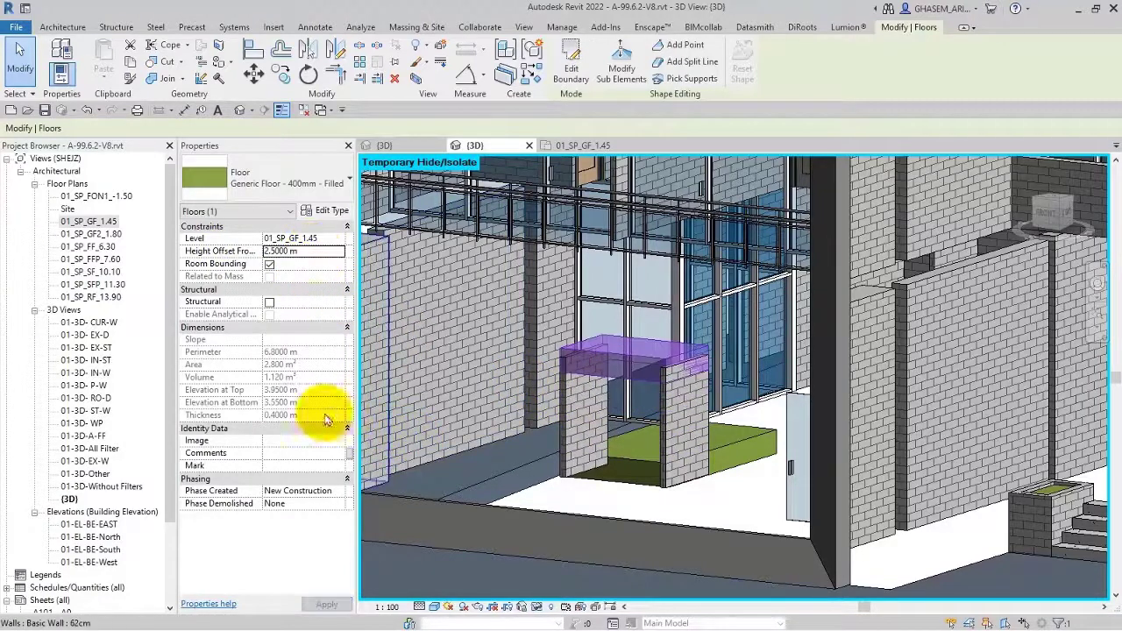
# - Export the raised obstacle to NWC over the existing A-99.6.nwc and refresh the federated model in Navisworks
pyautogui.click(27, 21)
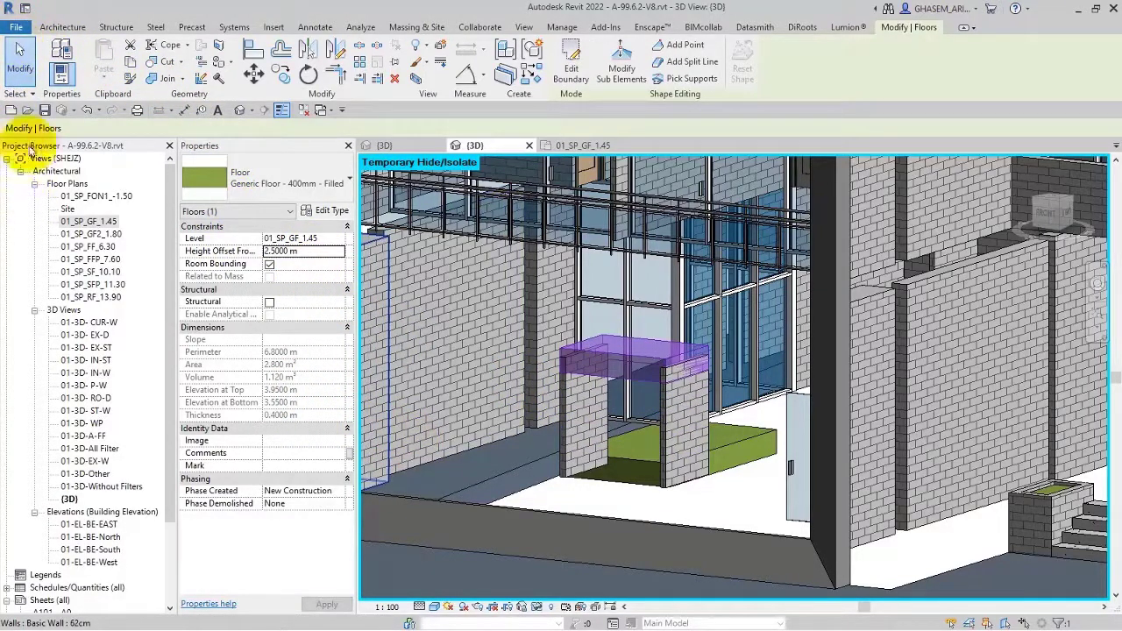
pyautogui.click(16, 27)
pyautogui.click(41, 220)
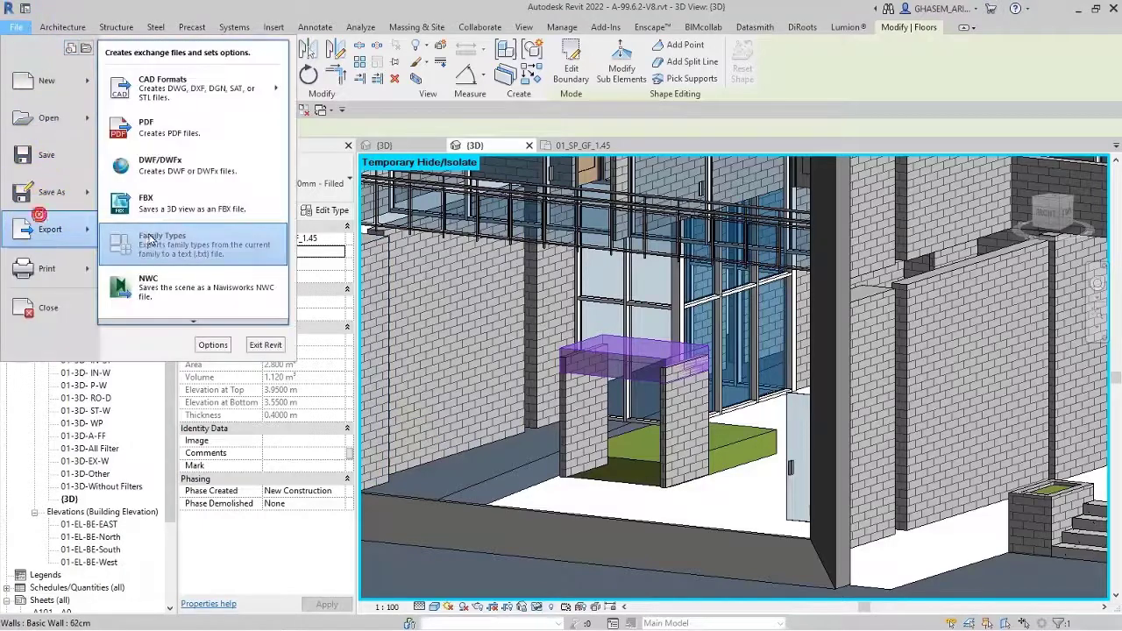
pyautogui.click(154, 290)
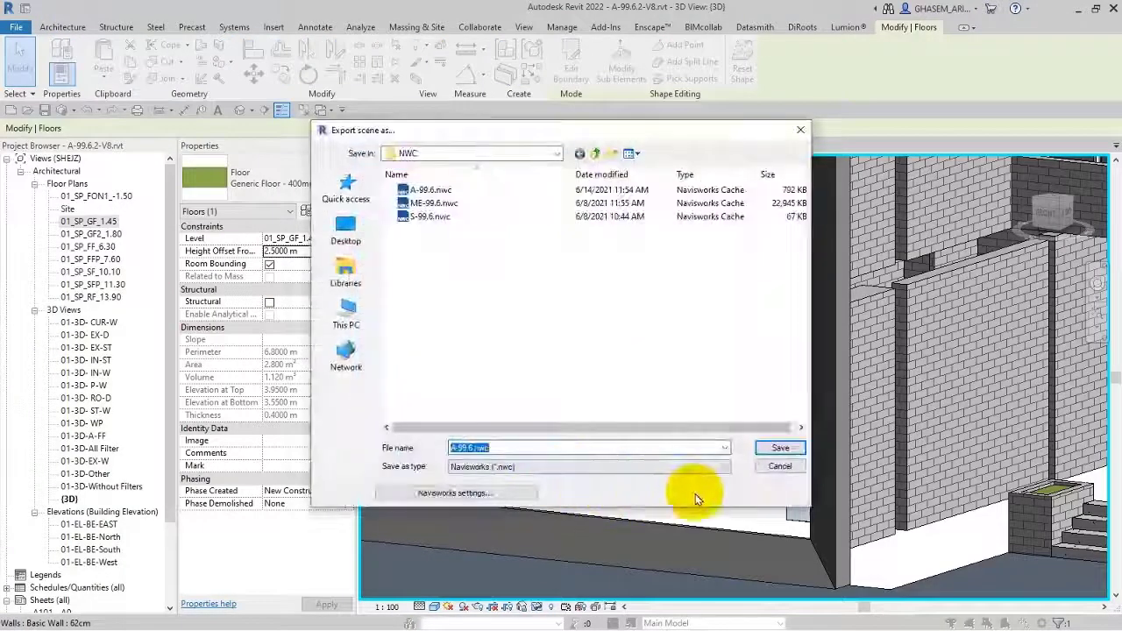
pyautogui.click(777, 448)
pyautogui.click(597, 318)
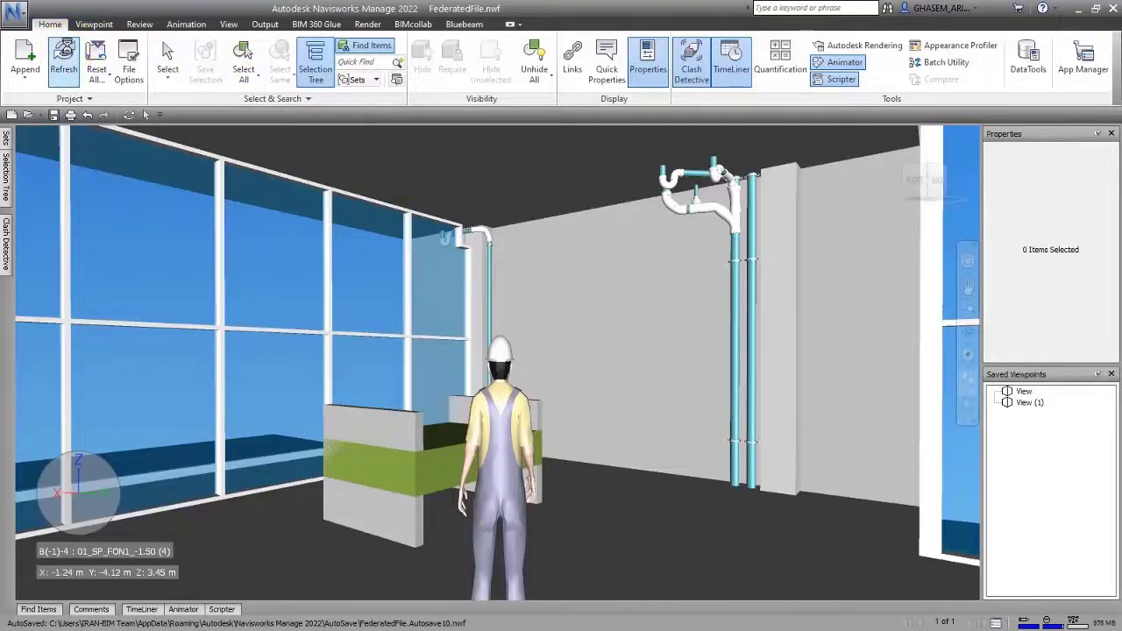
pyautogui.click(63, 61)
pyautogui.moveTo(484, 445)
pyautogui.mouseDown()
pyautogui.moveTo(427, 281)
pyautogui.moveTo(320, 311)
pyautogui.moveTo(368, 339)
pyautogui.moveTo(438, 433)
pyautogui.moveTo(433, 521)
pyautogui.moveTo(473, 522)
pyautogui.moveTo(471, 436)
pyautogui.moveTo(496, 456)
pyautogui.mouseUp()
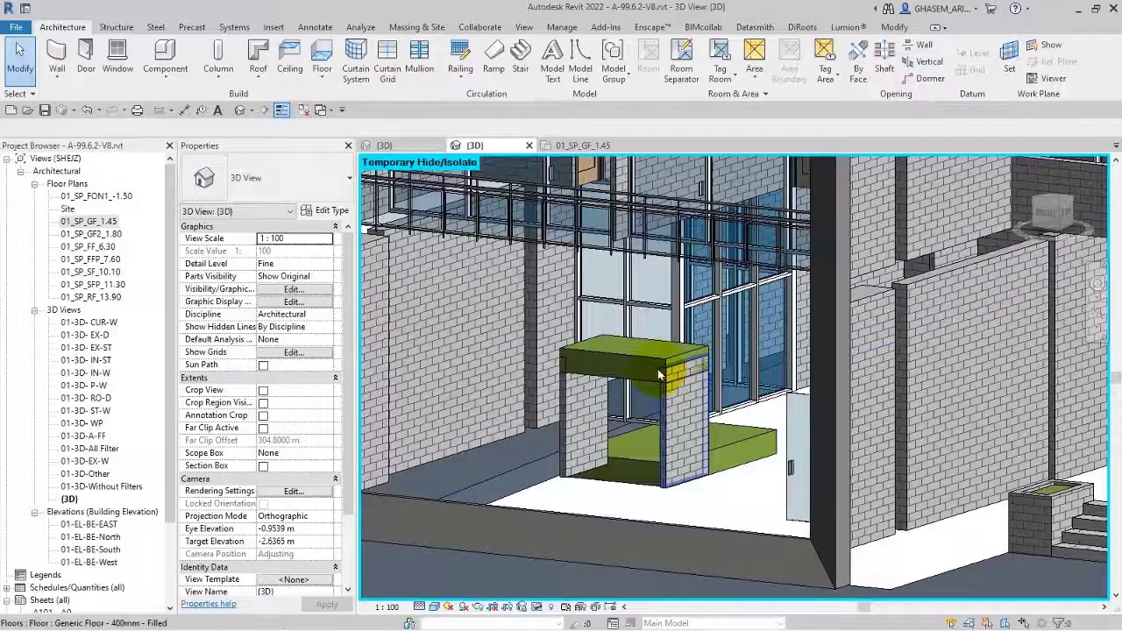
# - Switch back to Revit and lower the obstacle floor to a height offset of 2.2 m
pyautogui.click(633, 351)
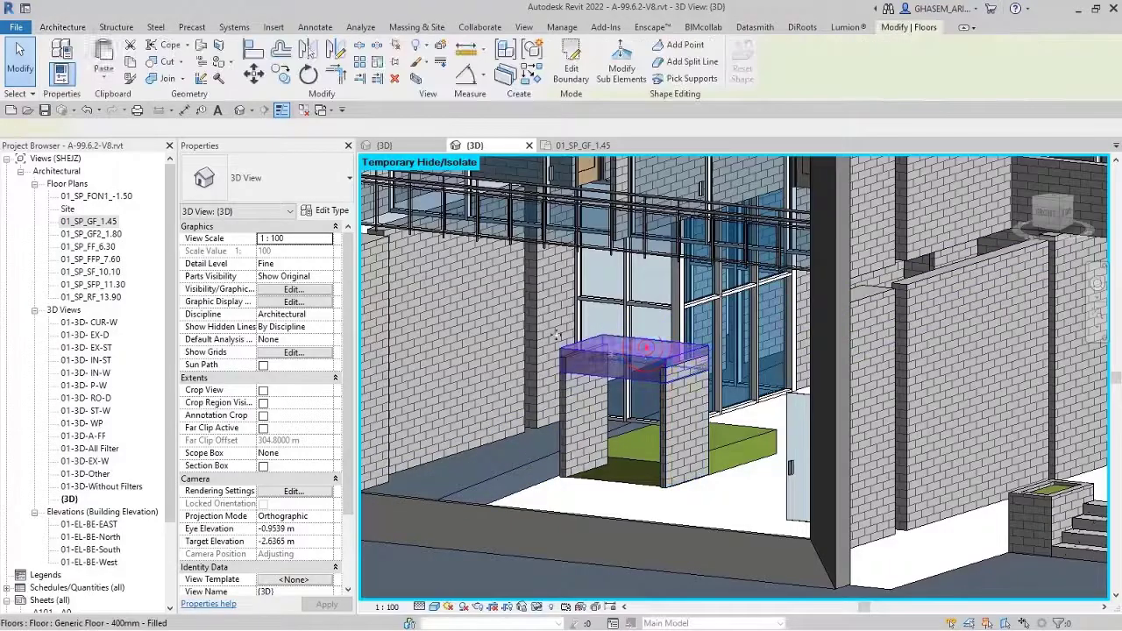
pyautogui.click(304, 251)
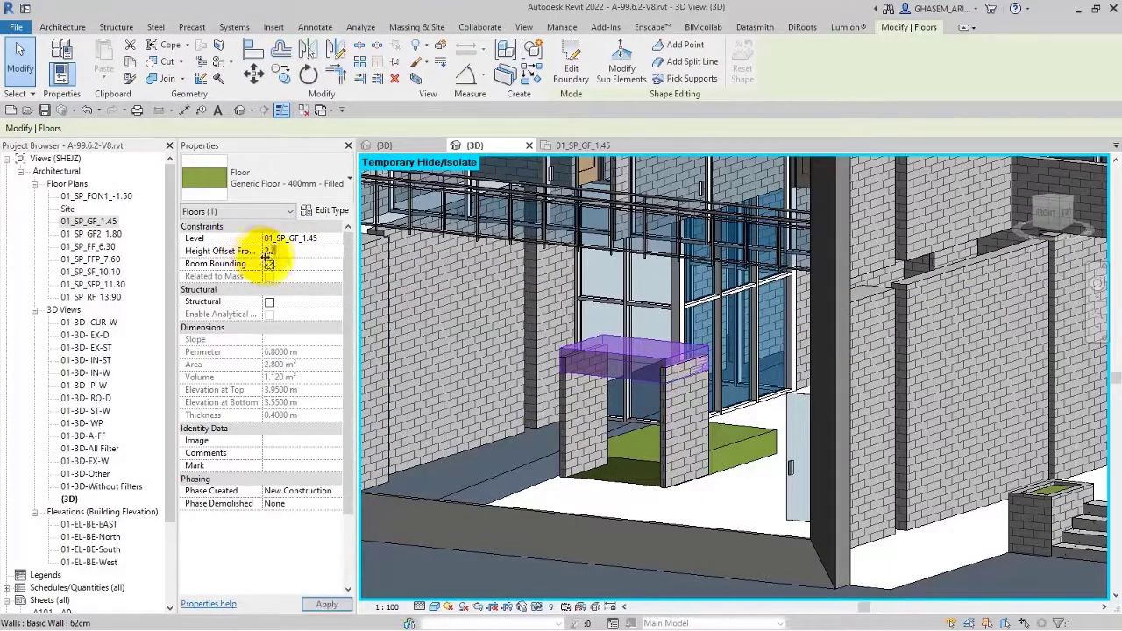
pyautogui.press('Return')
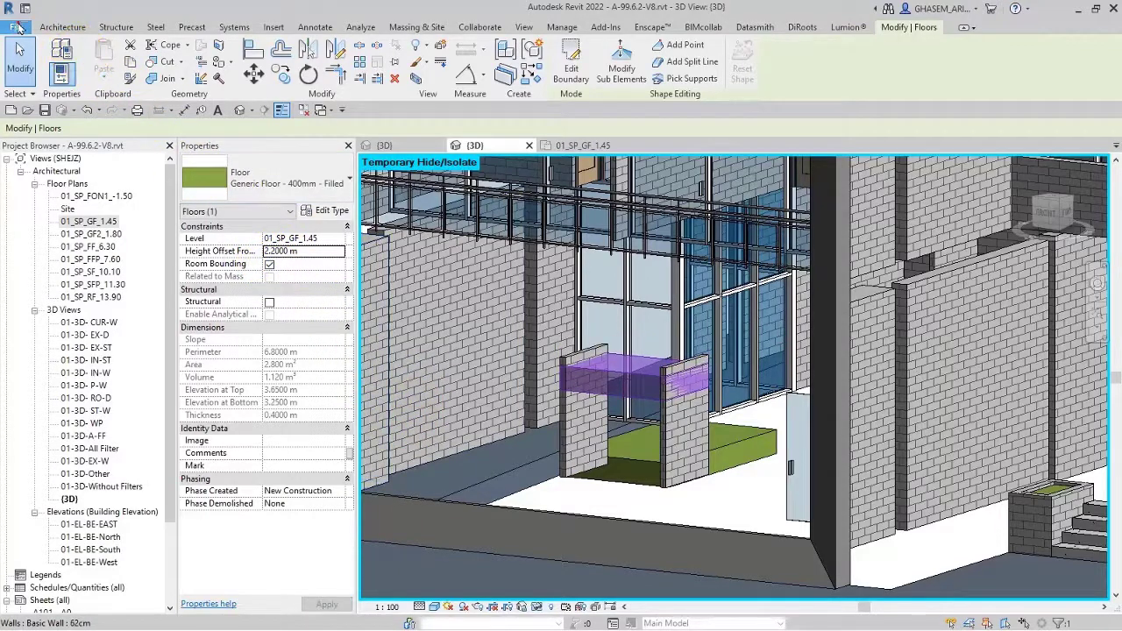
# - Export the model with the lowered floor to Navisworks NWC format as A-99.6.nwc, replacing the existing file
pyautogui.click(16, 27)
pyautogui.moveTo(50, 231)
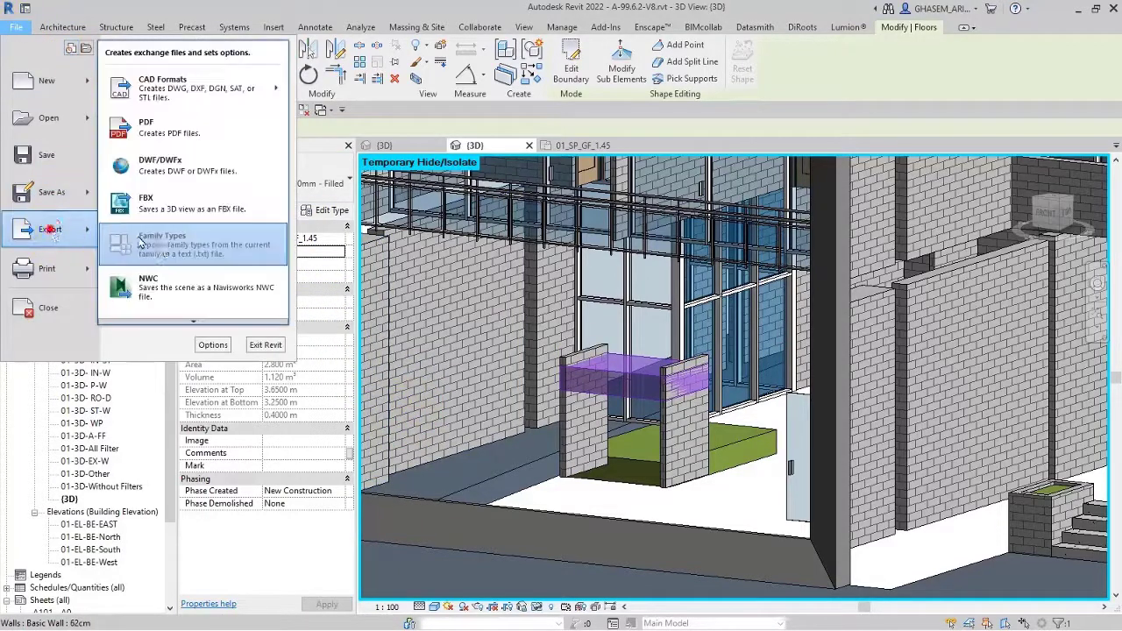
pyautogui.click(162, 286)
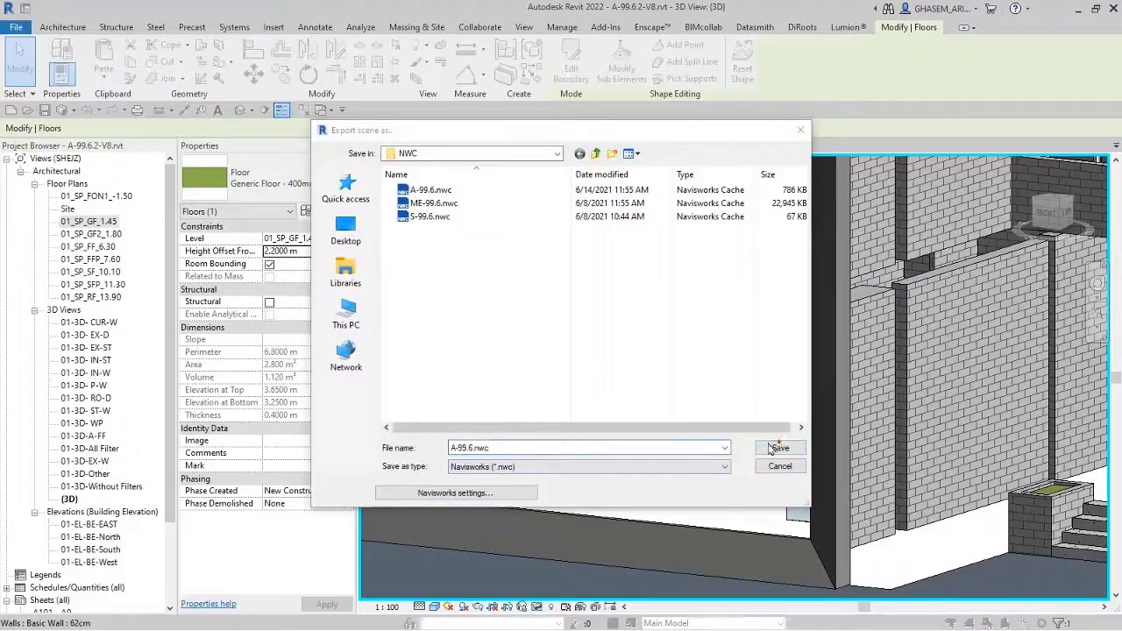
pyautogui.click(772, 449)
pyautogui.click(614, 319)
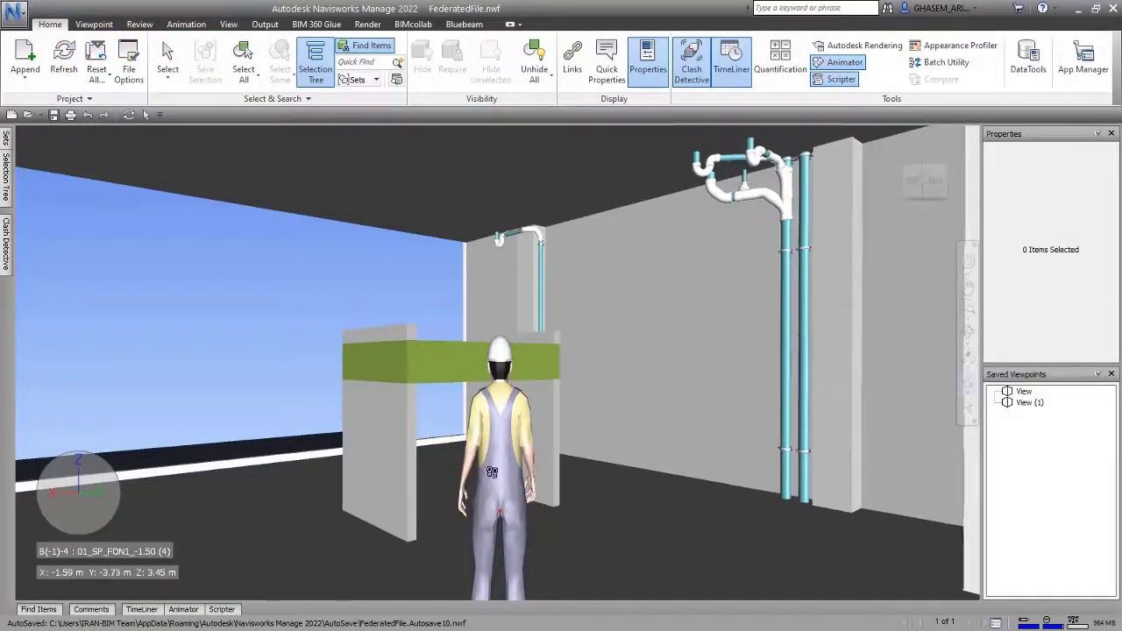
# - Switch to Navisworks, walk the avatar around to the obstacle and adjust its Realism options for the crouch test
pyautogui.moveTo(491, 408); pyautogui.dragTo(462, 545)
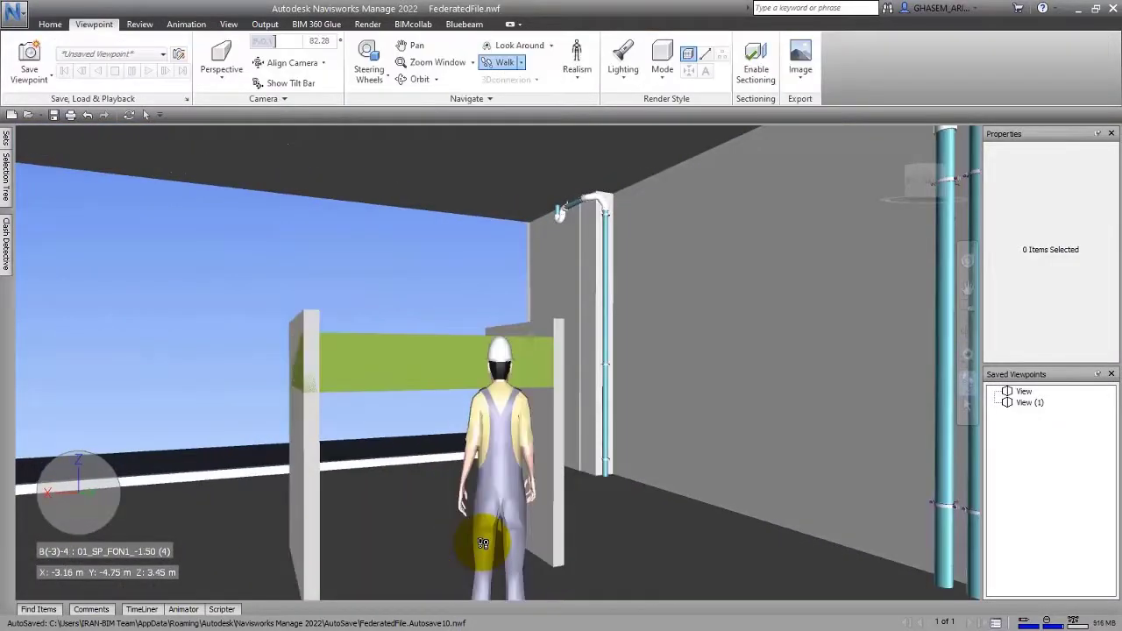
pyautogui.moveTo(464, 538); pyautogui.dragTo(544, 475)
pyautogui.click(571, 73)
pyautogui.click(582, 142)
pyautogui.click(520, 271)
# - Align the avatar with the opening between the two short walls and walk it through under the green floor
pyautogui.moveTo(416, 415); pyautogui.dragTo(586, 435)
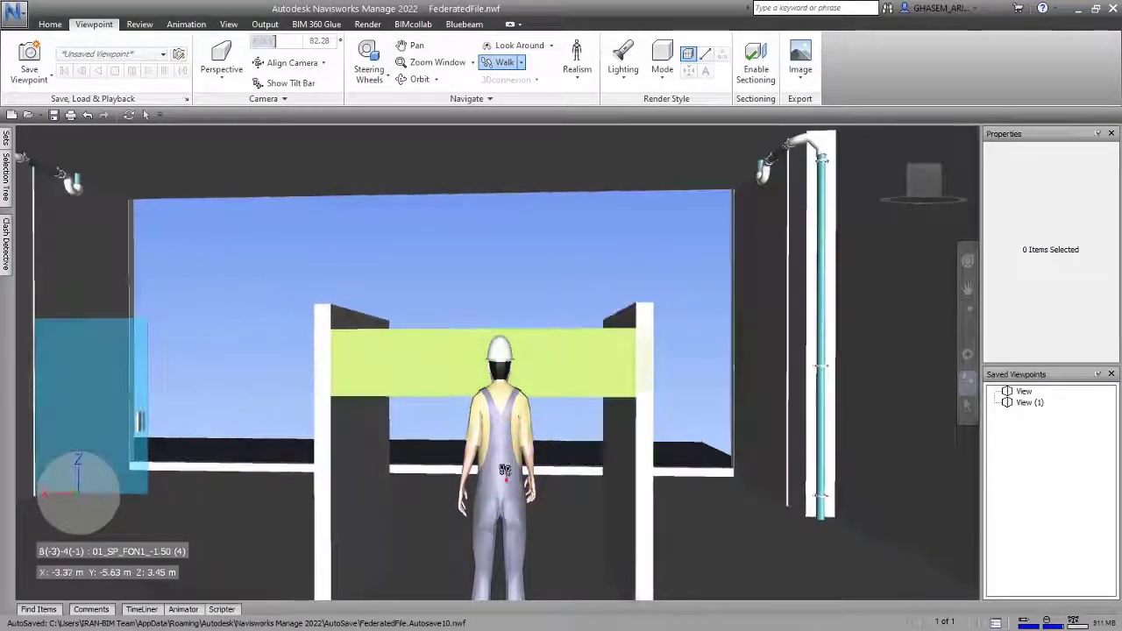
pyautogui.moveTo(523, 405); pyautogui.dragTo(553, 242)
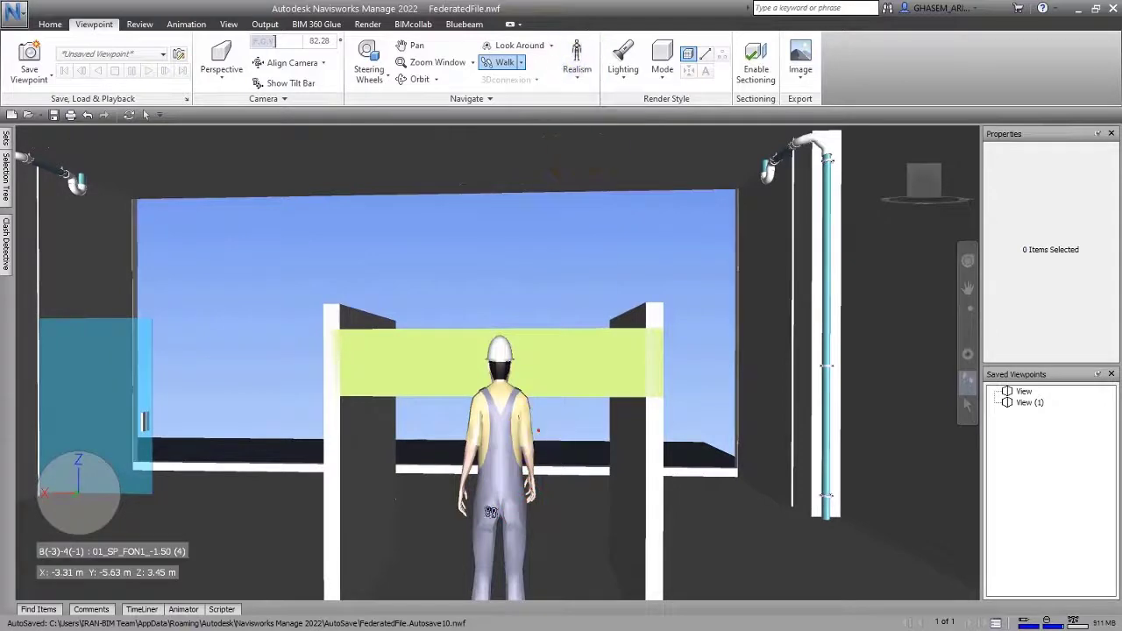
pyautogui.moveTo(491, 512); pyautogui.dragTo(253, 357)
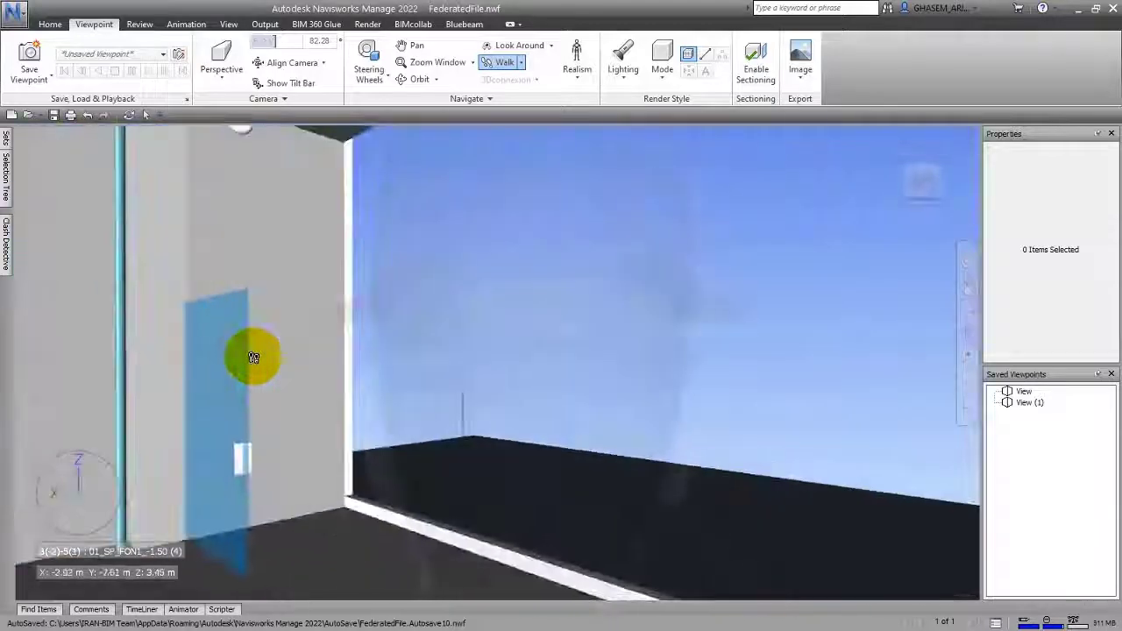